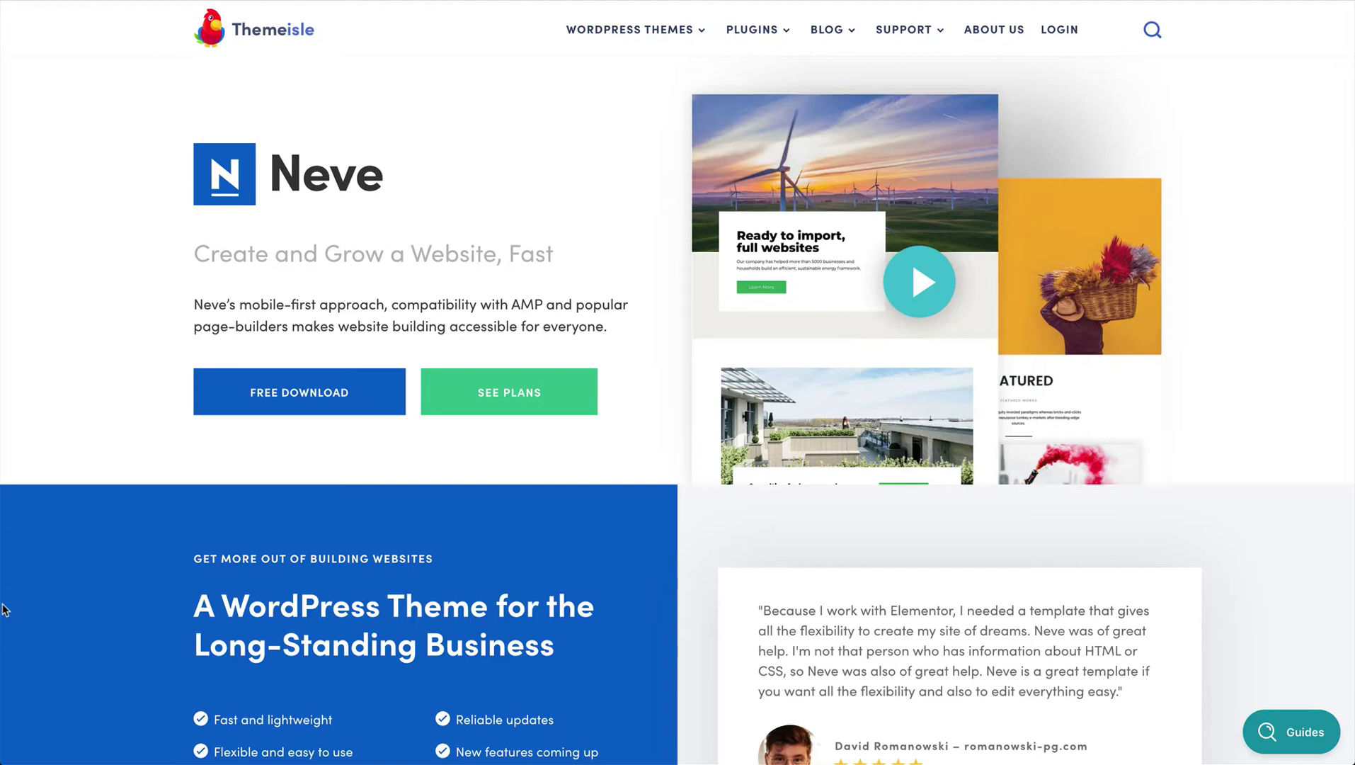
pyautogui.scroll(-10, 3, 637)
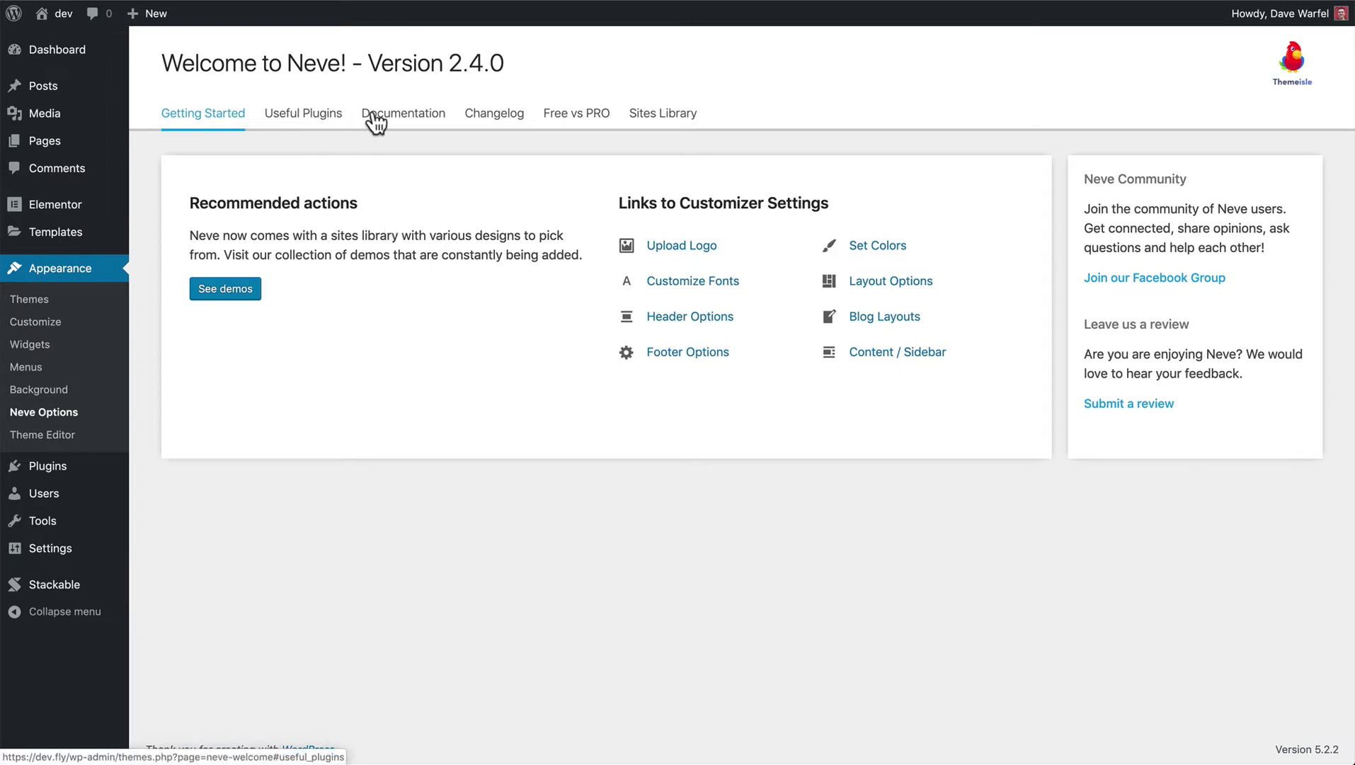
# - Look through the Neve theme's documentation, changelog and Sites Library, browsing the Elementor starter sites
pyautogui.click(411, 120)
pyautogui.click(491, 120)
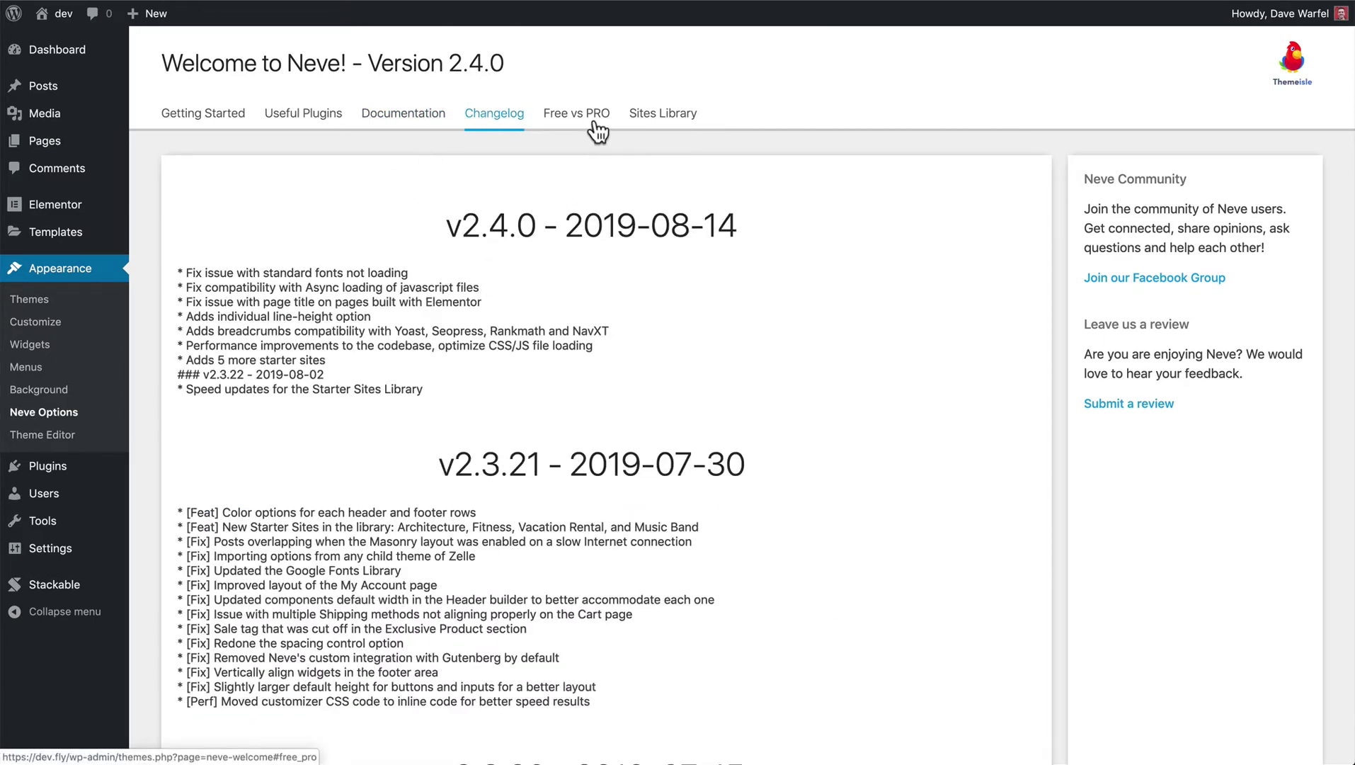
pyautogui.click(664, 120)
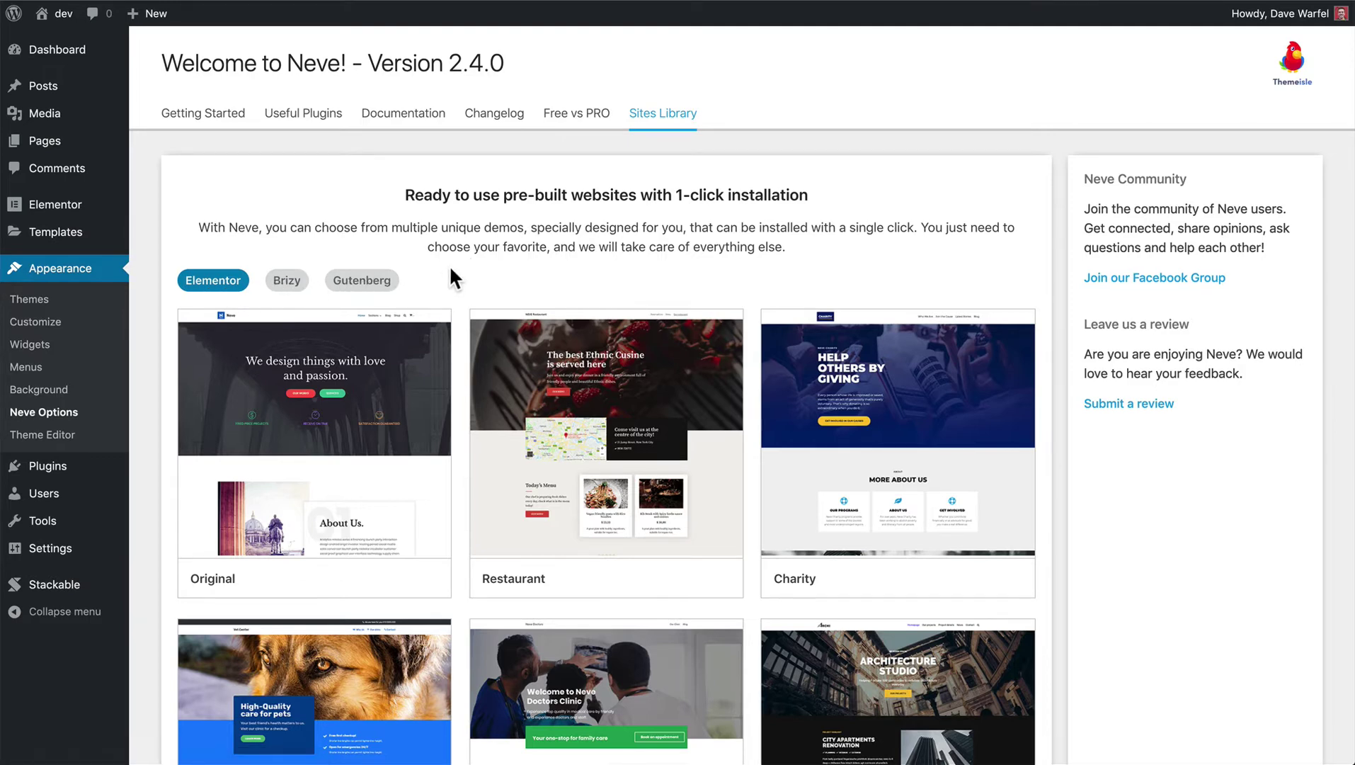
pyautogui.scroll(-5, 454, 262)
pyautogui.scroll(-3, 455, 264)
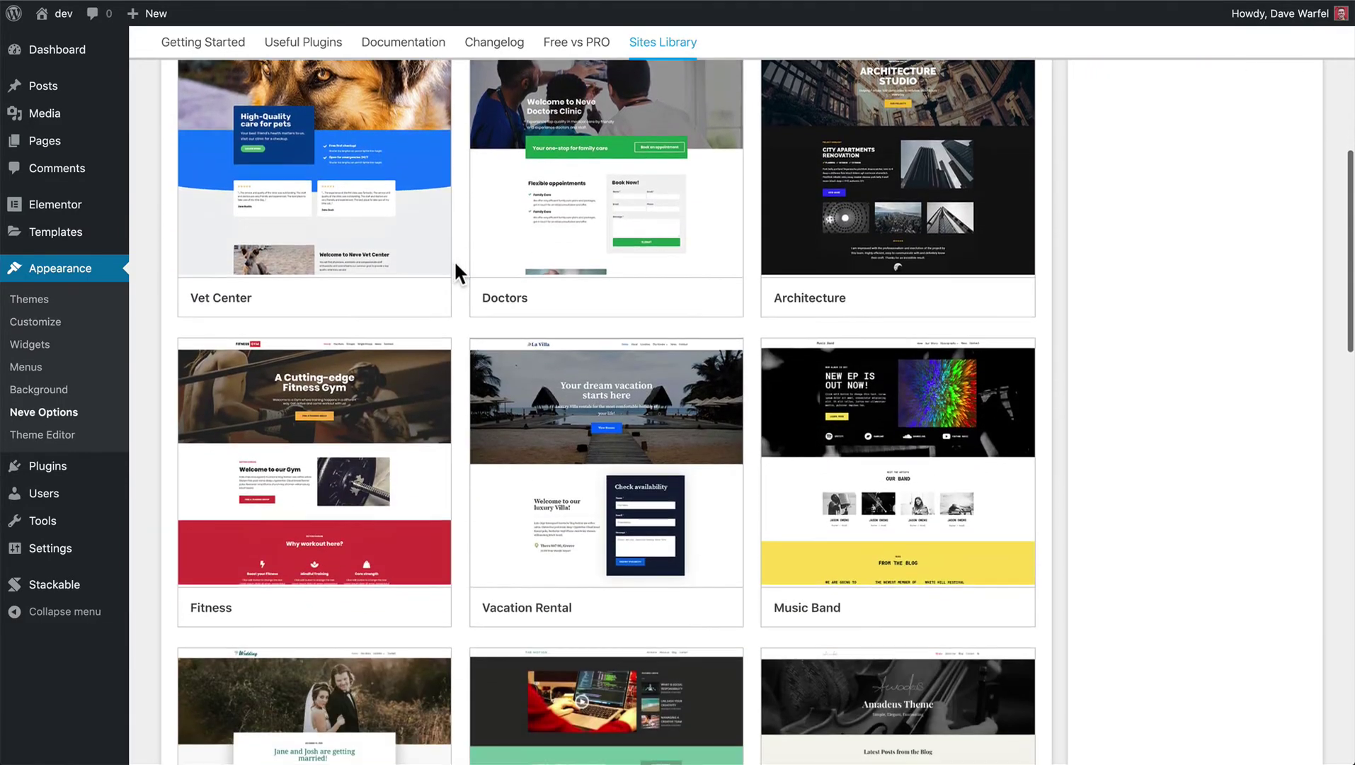
pyautogui.scroll(10, 455, 264)
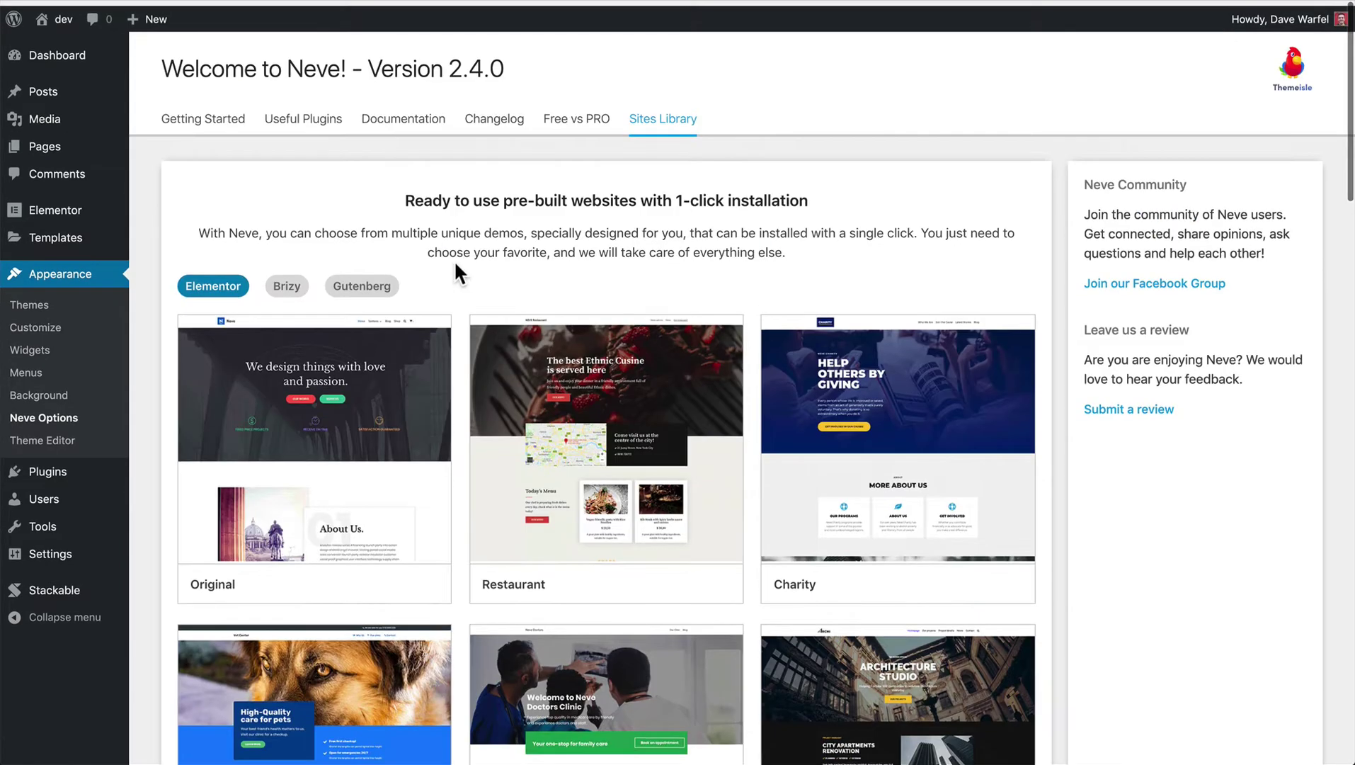
# - Preview the Original starter site, look through its hero, About Us and Neve In A Nutshell sections, and close the preview
pyautogui.moveTo(317, 438)
pyautogui.scroll(-2, 319, 453)
pyautogui.scroll(-2, 321, 456)
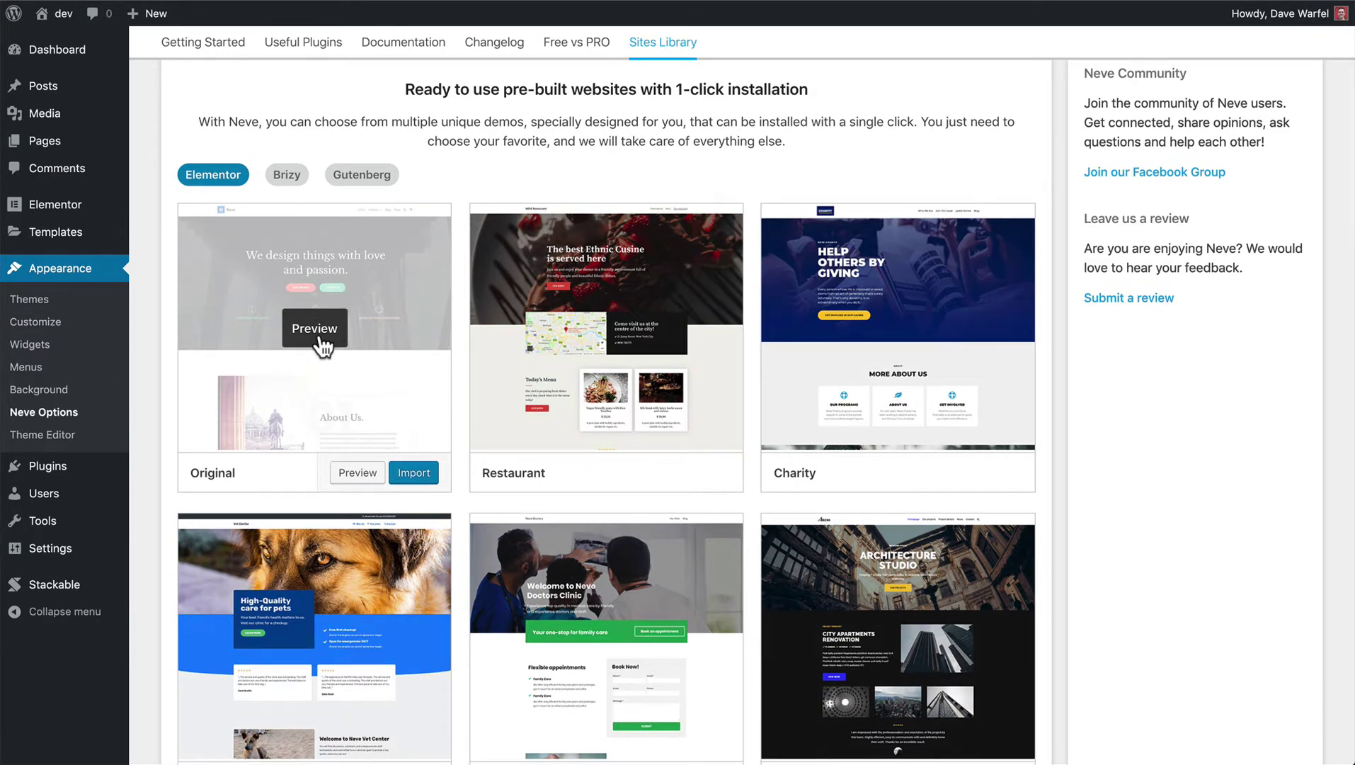
pyautogui.click(358, 476)
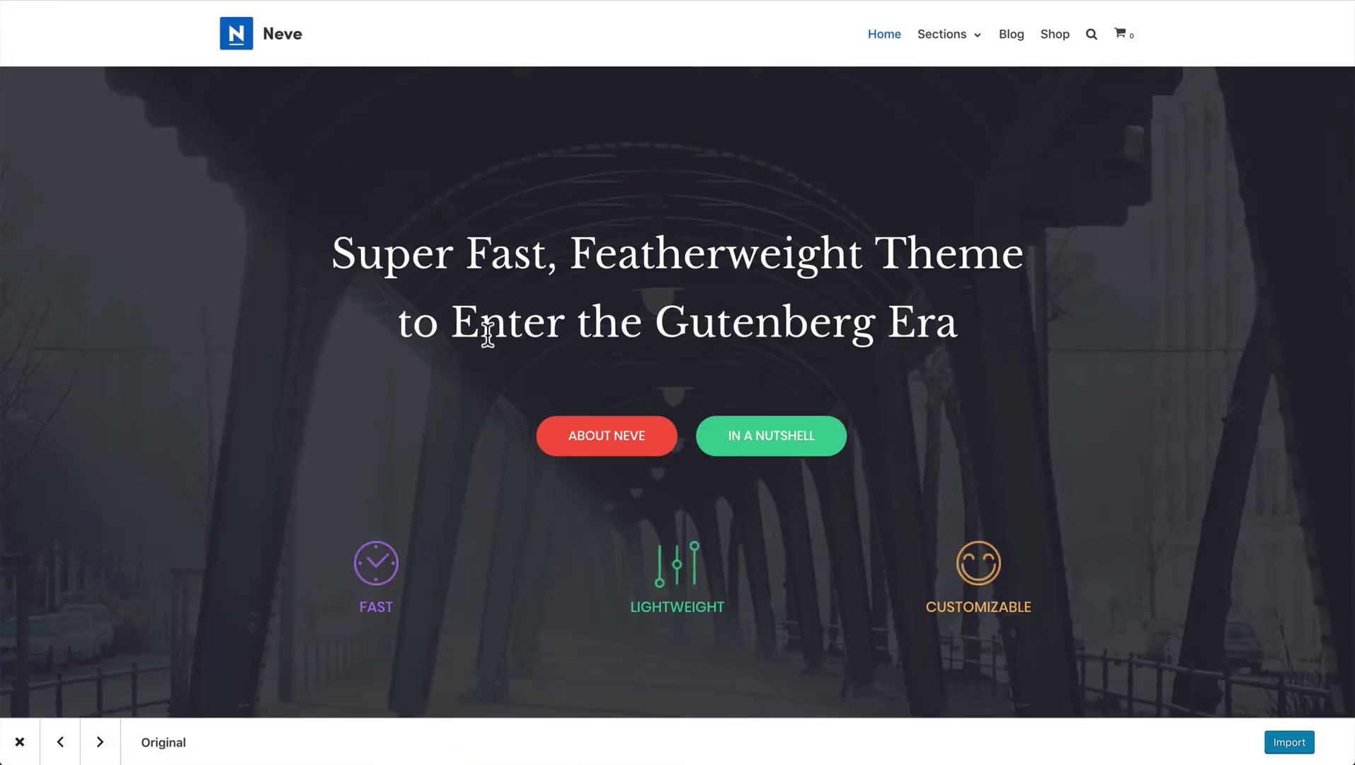
pyautogui.scroll(-5, 483, 333)
pyautogui.scroll(-7, 487, 334)
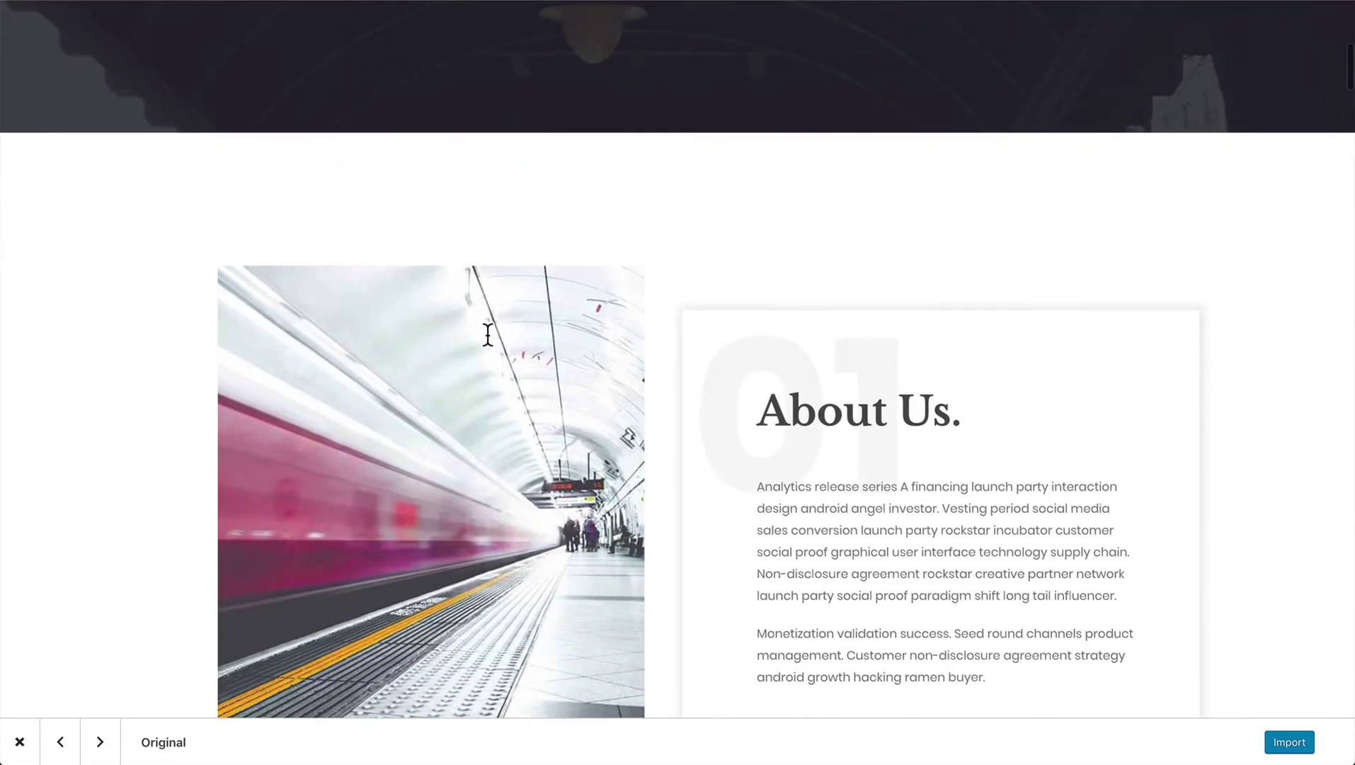
pyautogui.scroll(-9, 488, 344)
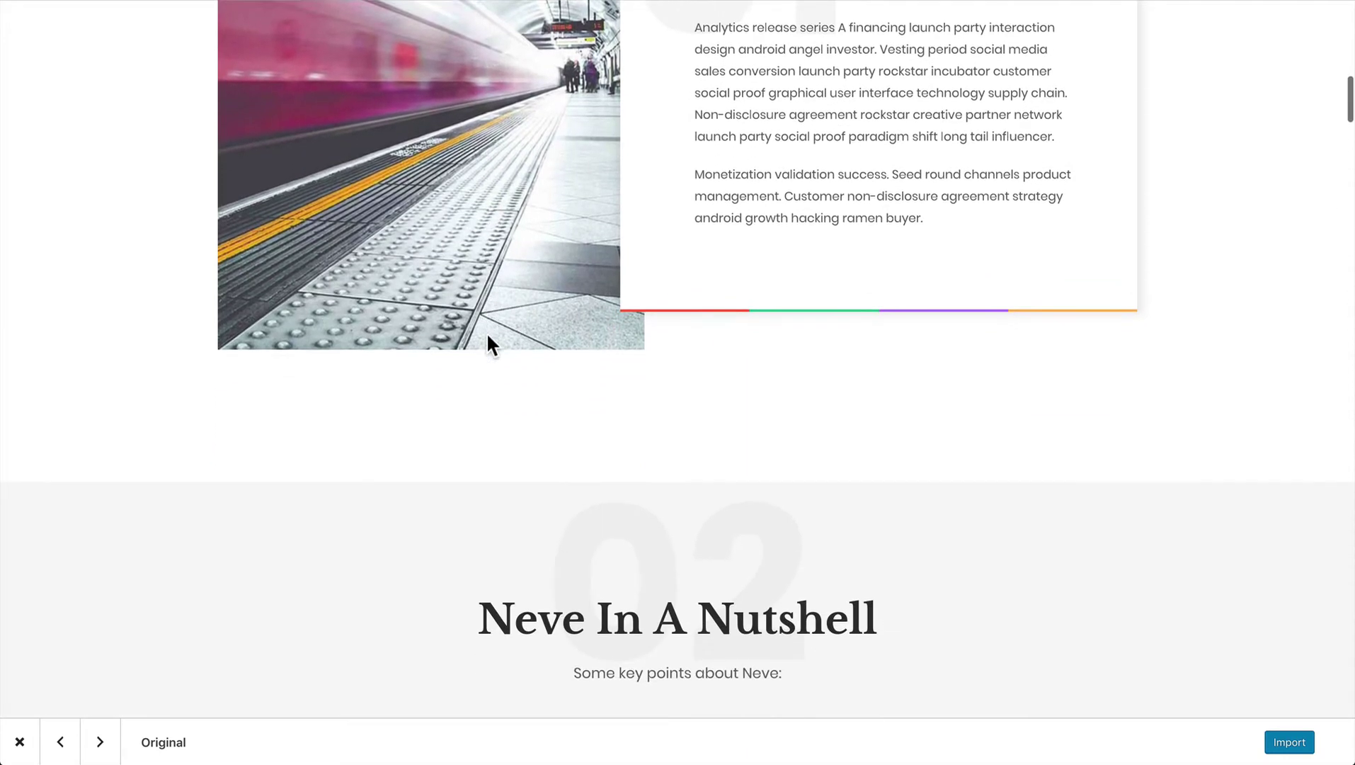
pyautogui.scroll(-2, 488, 337)
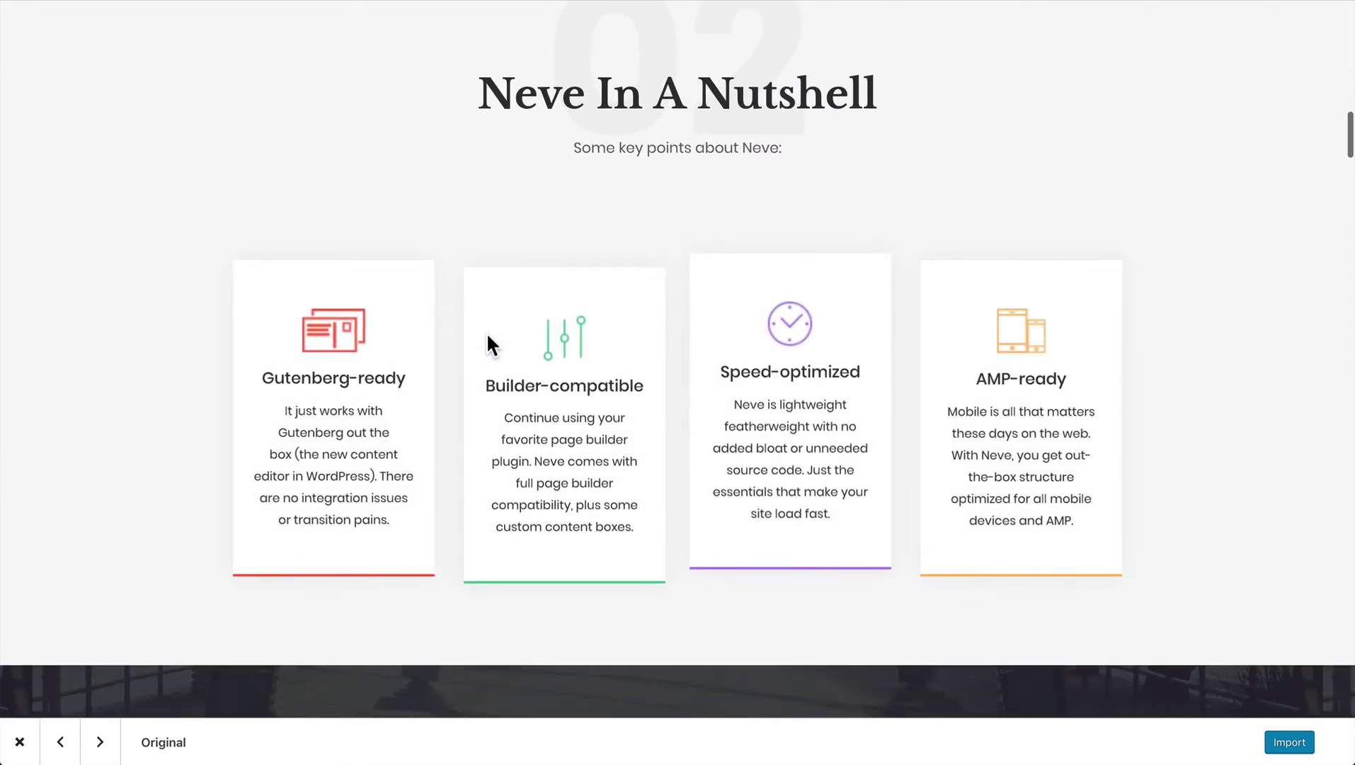
pyautogui.click(19, 741)
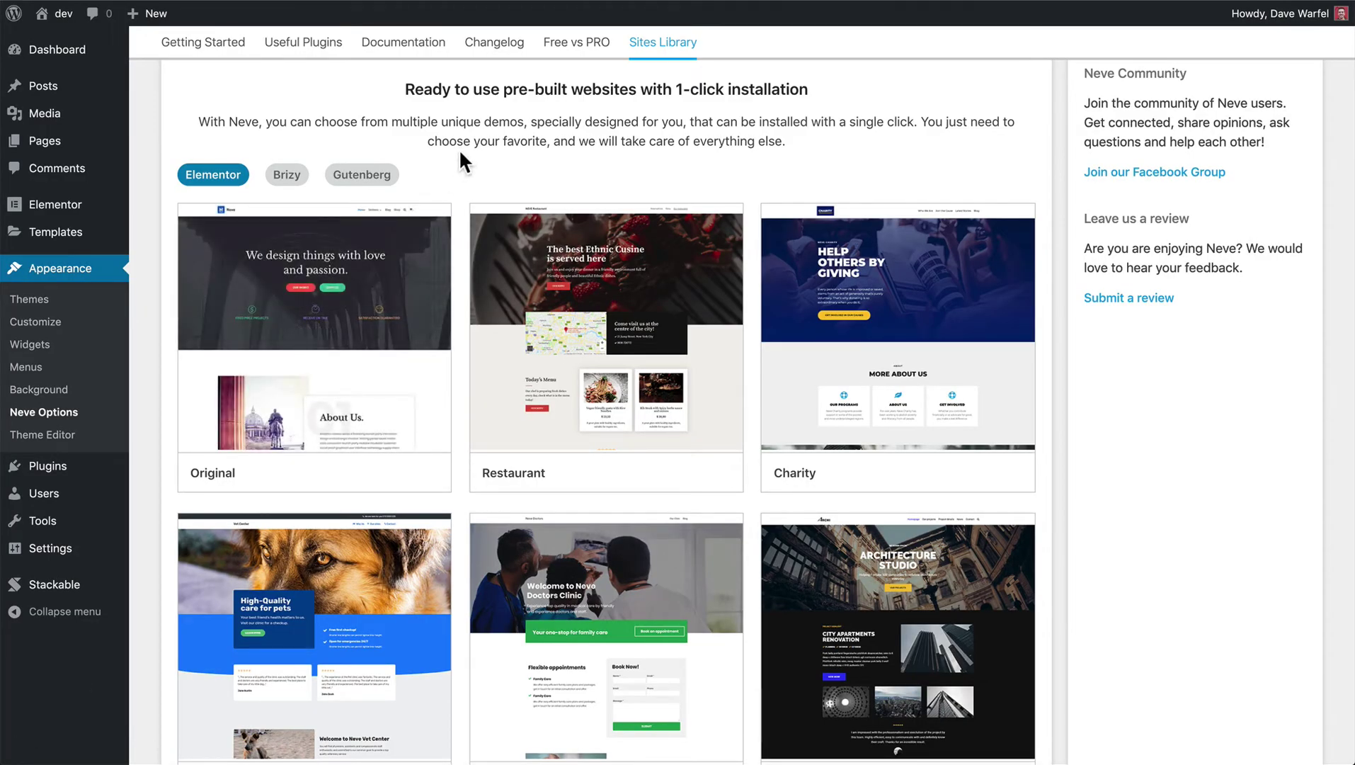
# - Import the Original starter site with its content, customizer settings and widgets, and open the imported page in Elementor to add own content
pyautogui.moveTo(324, 352)
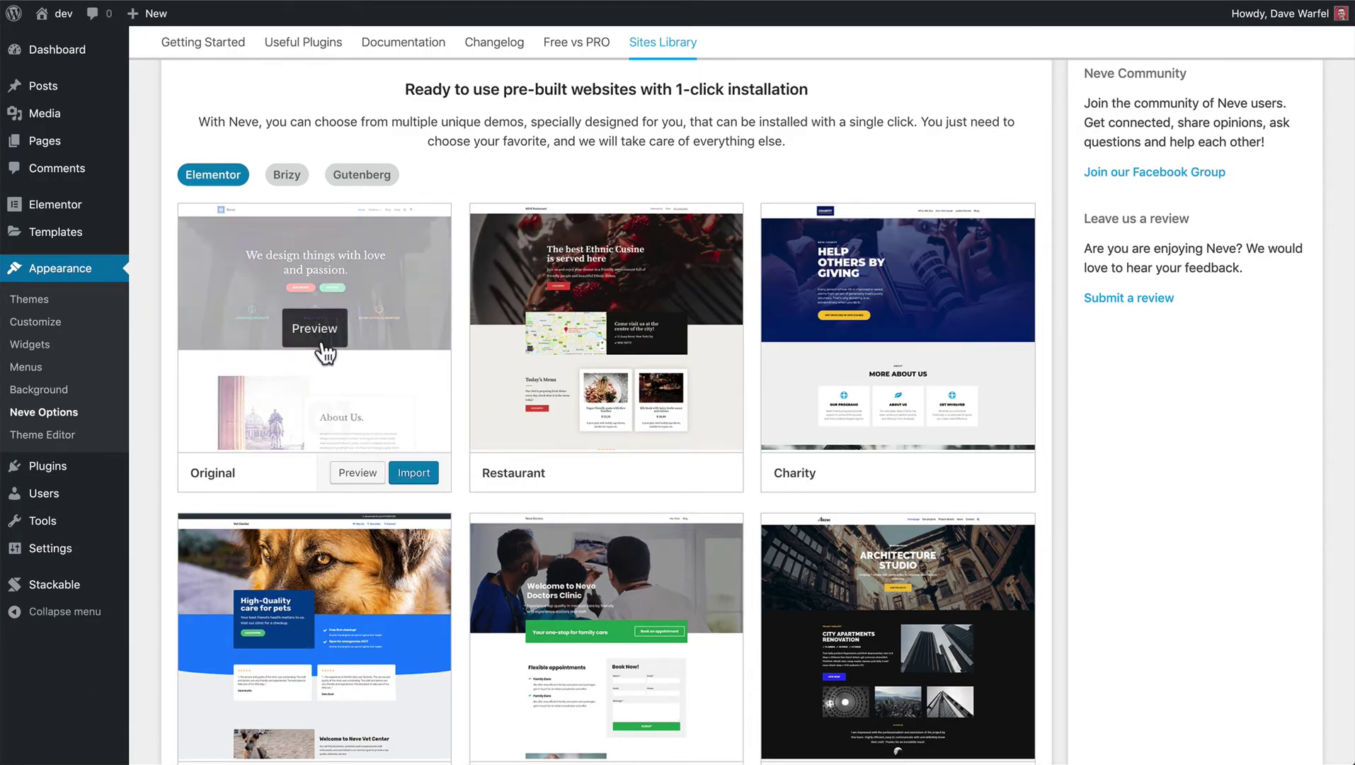
pyautogui.click(414, 473)
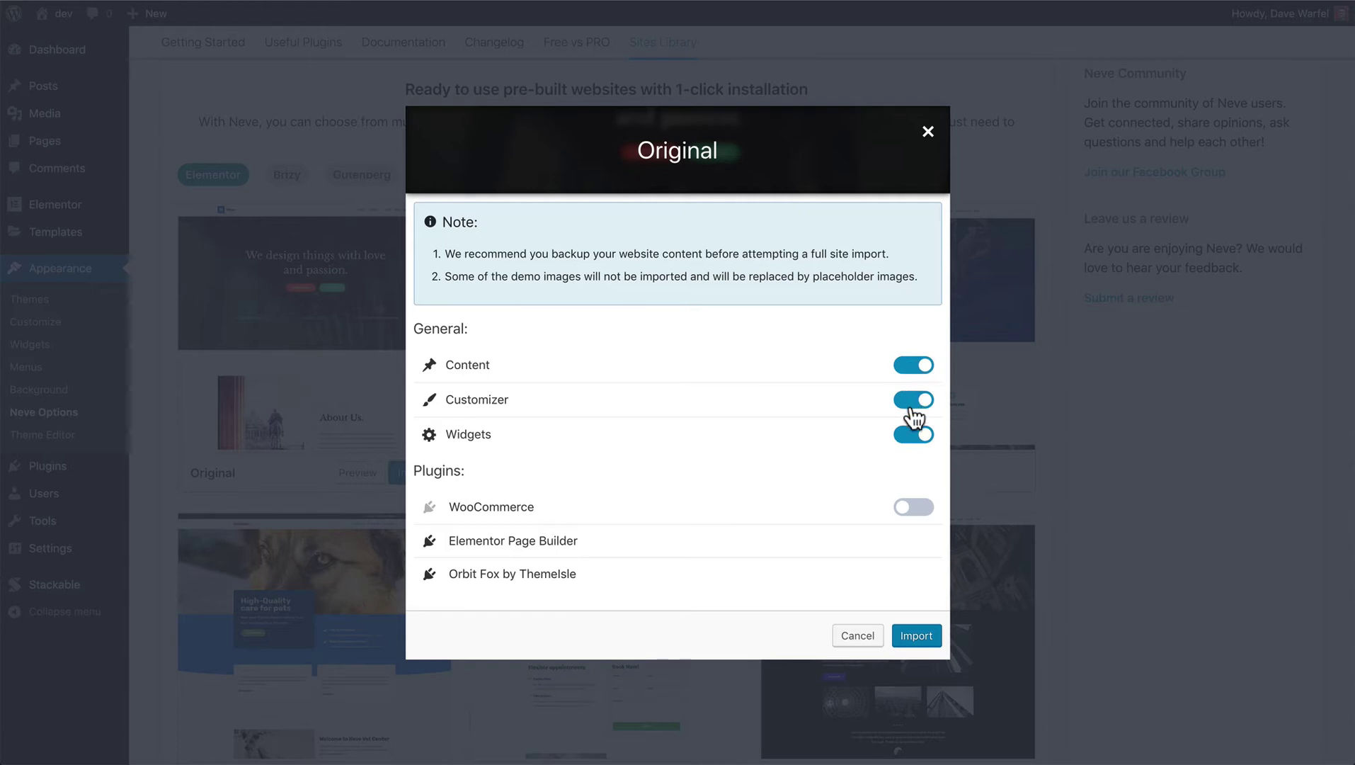
pyautogui.click(914, 364)
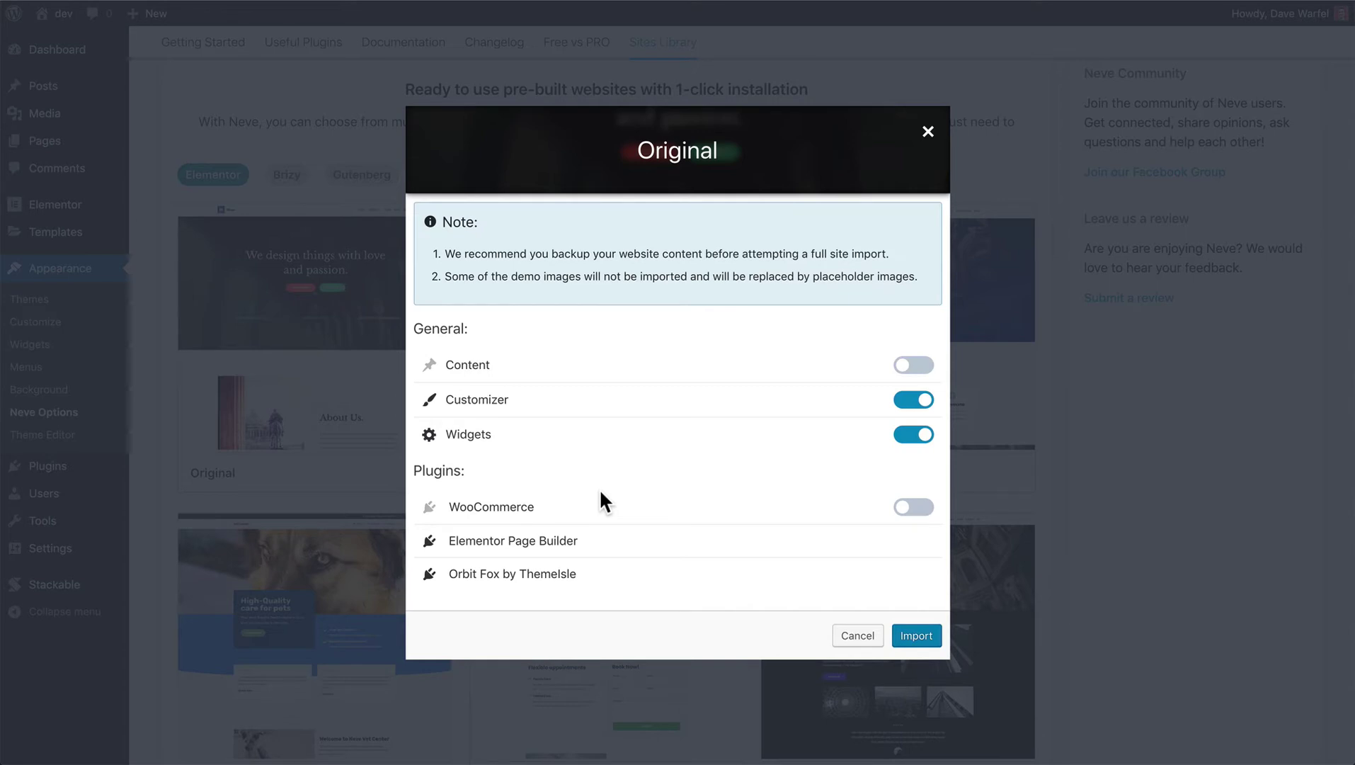
pyautogui.click(908, 366)
pyautogui.click(912, 639)
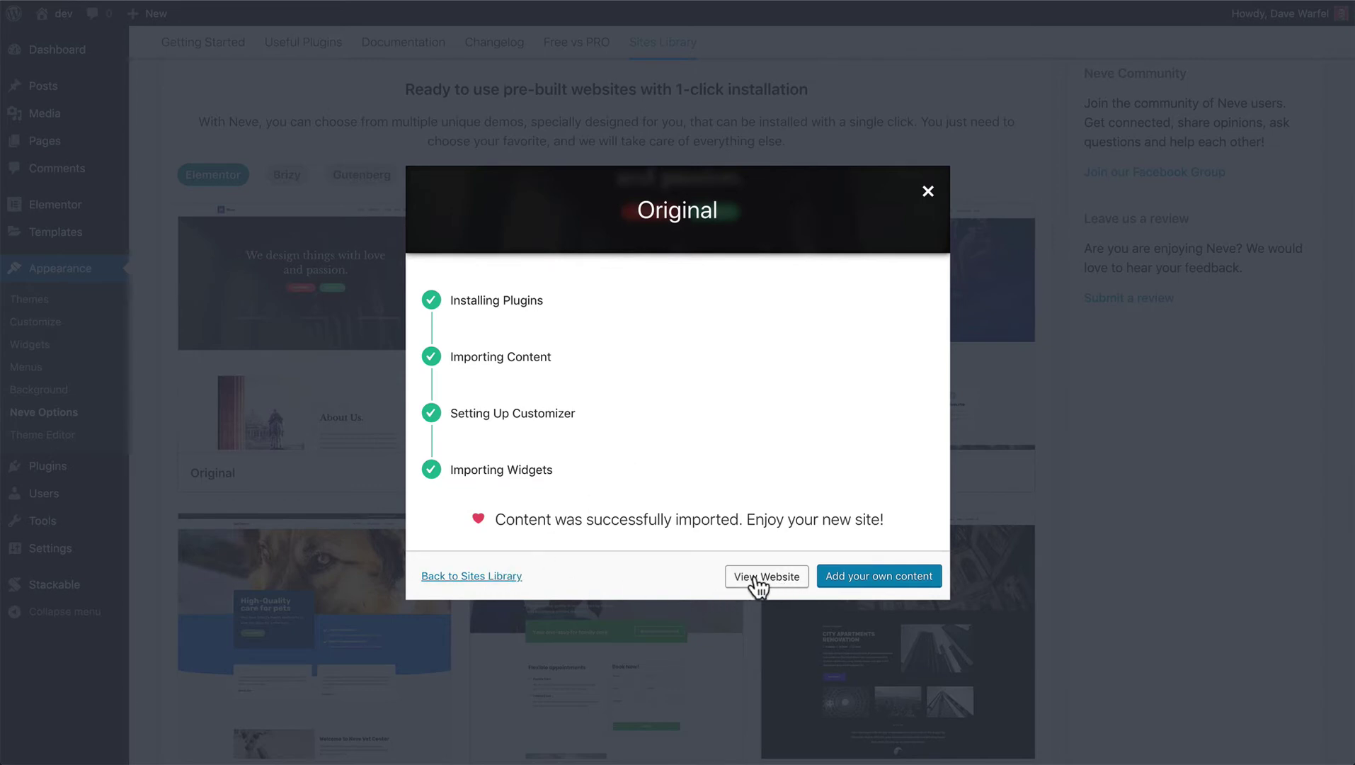
pyautogui.click(869, 577)
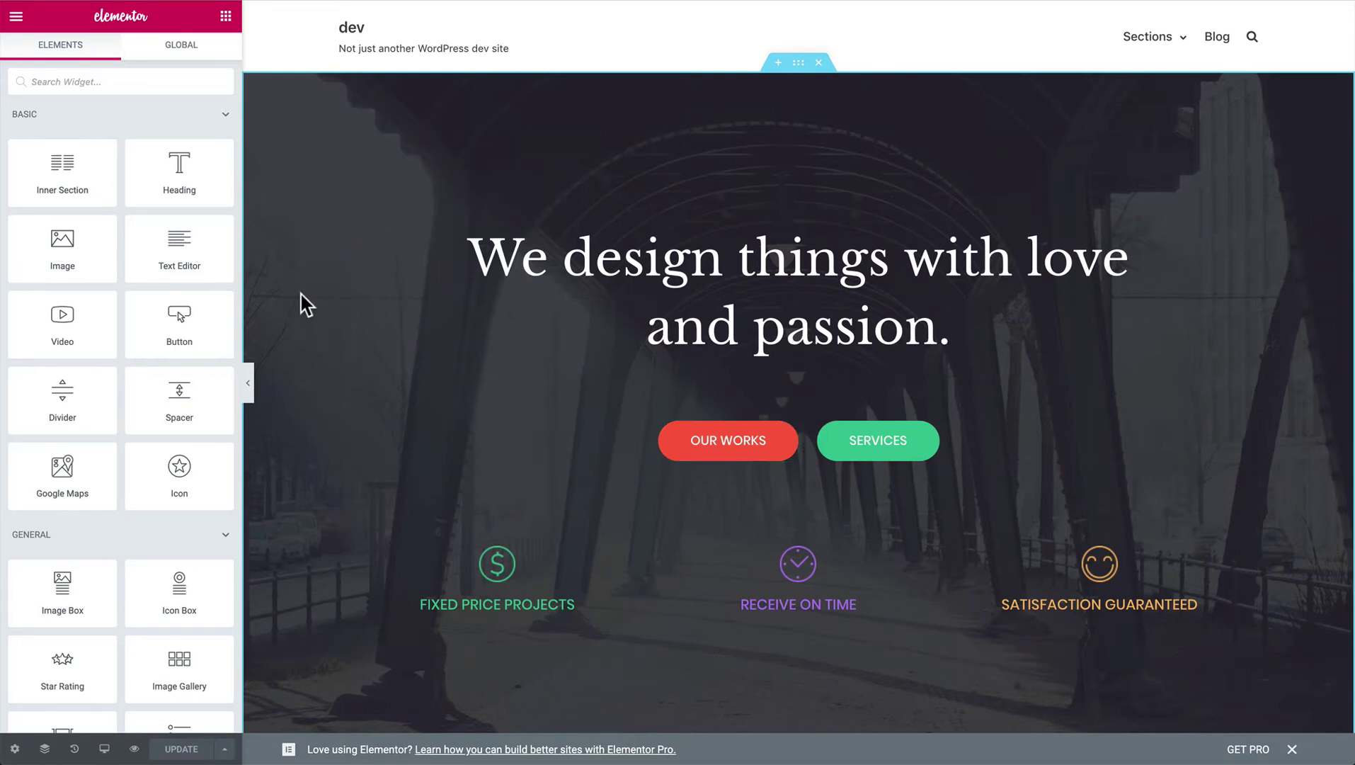
# - Examine the imported homepage's hero, About Us and Our Focus sections in the page editor
pyautogui.scroll(-3, 301, 303)
pyautogui.scroll(3, 304, 305)
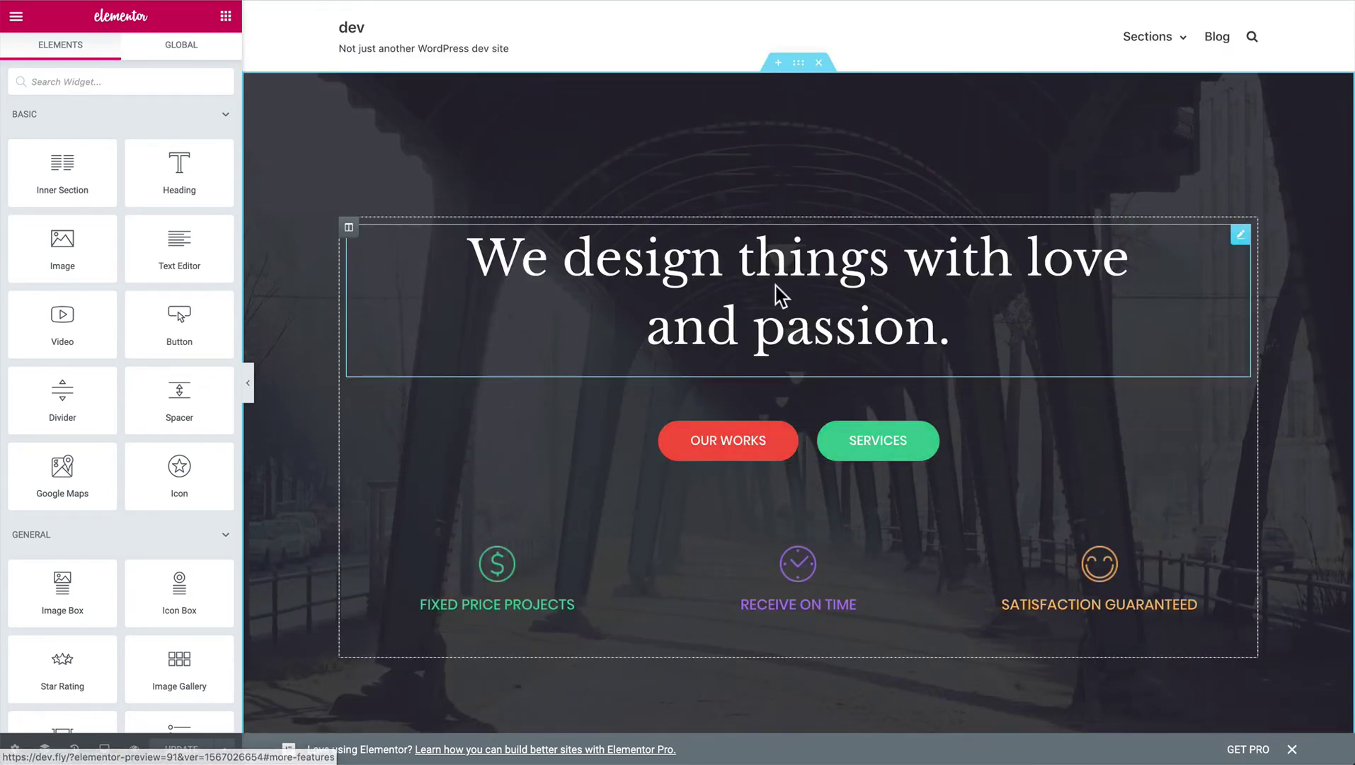
pyautogui.scroll(-9, 731, 297)
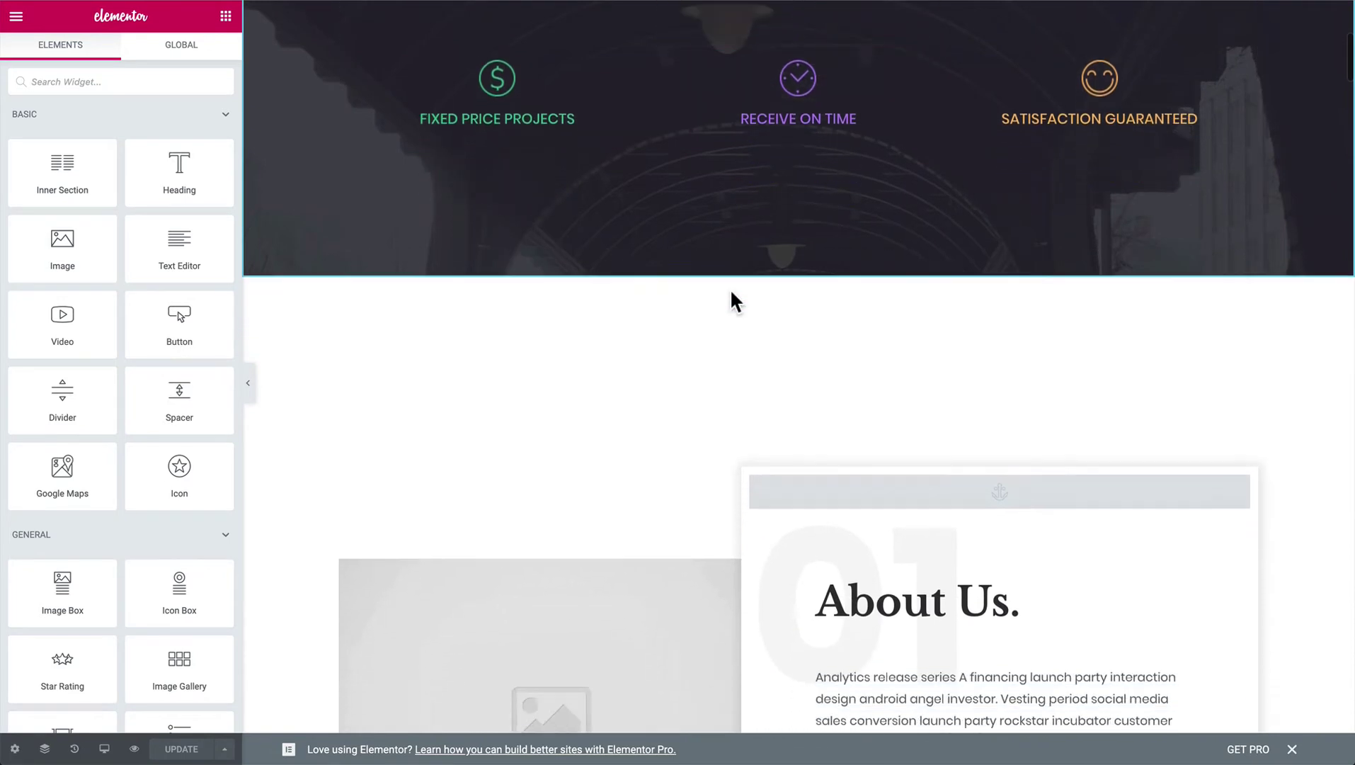
pyautogui.scroll(-2, 730, 288)
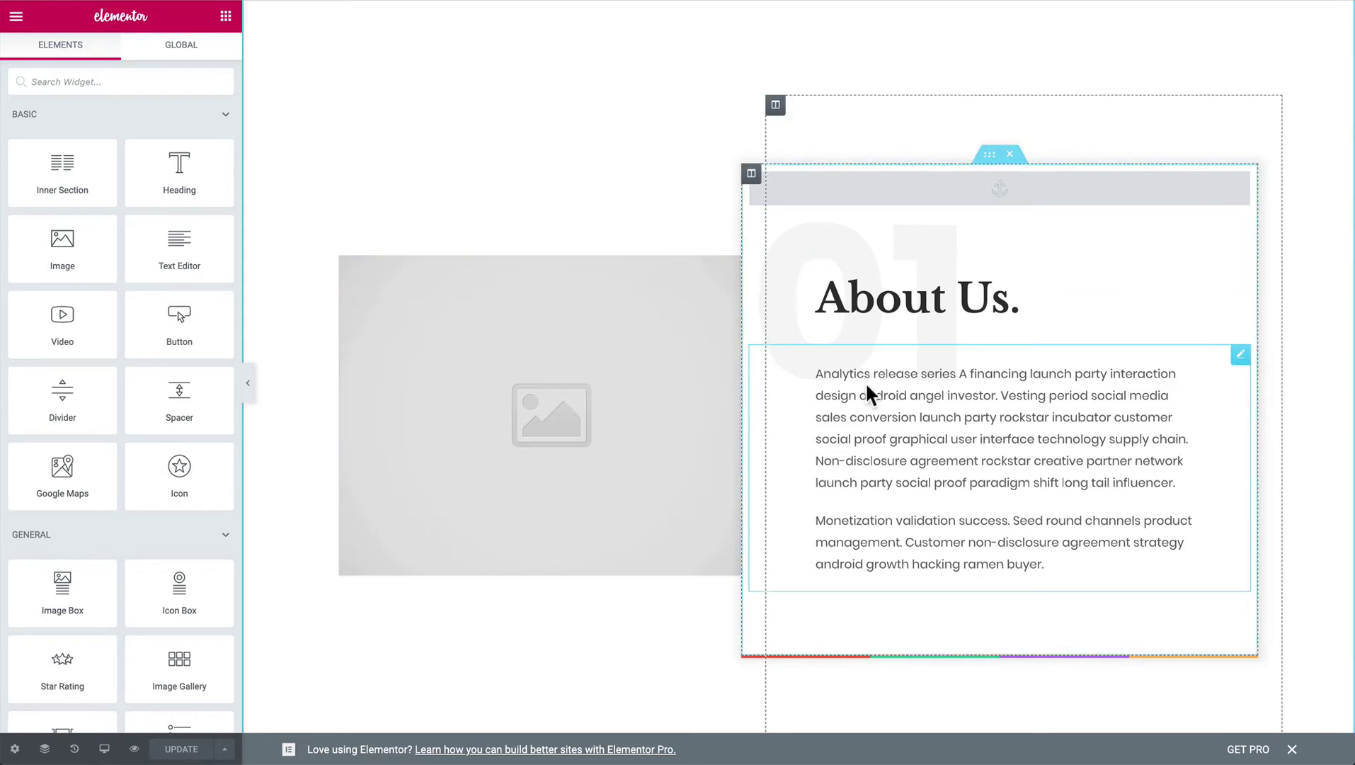
pyautogui.scroll(-1, 865, 381)
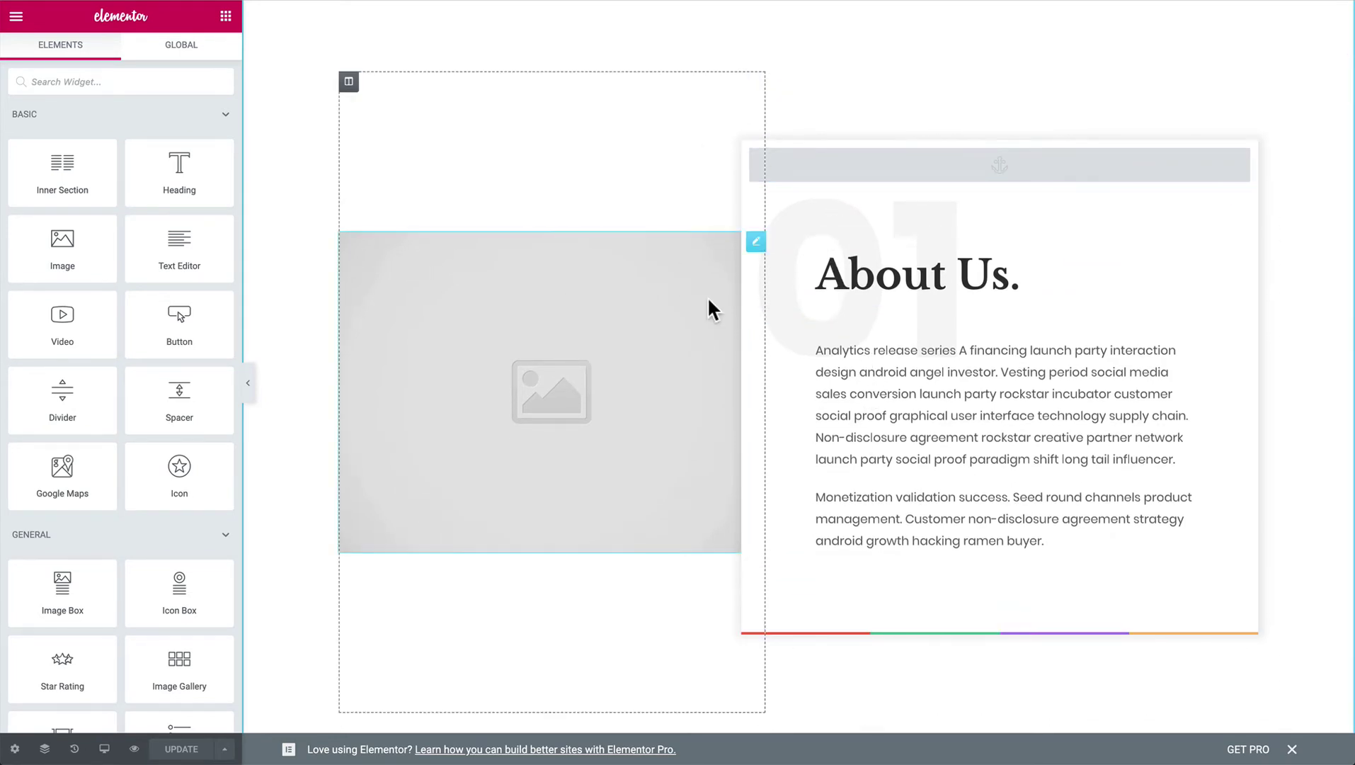
pyautogui.scroll(-2, 710, 309)
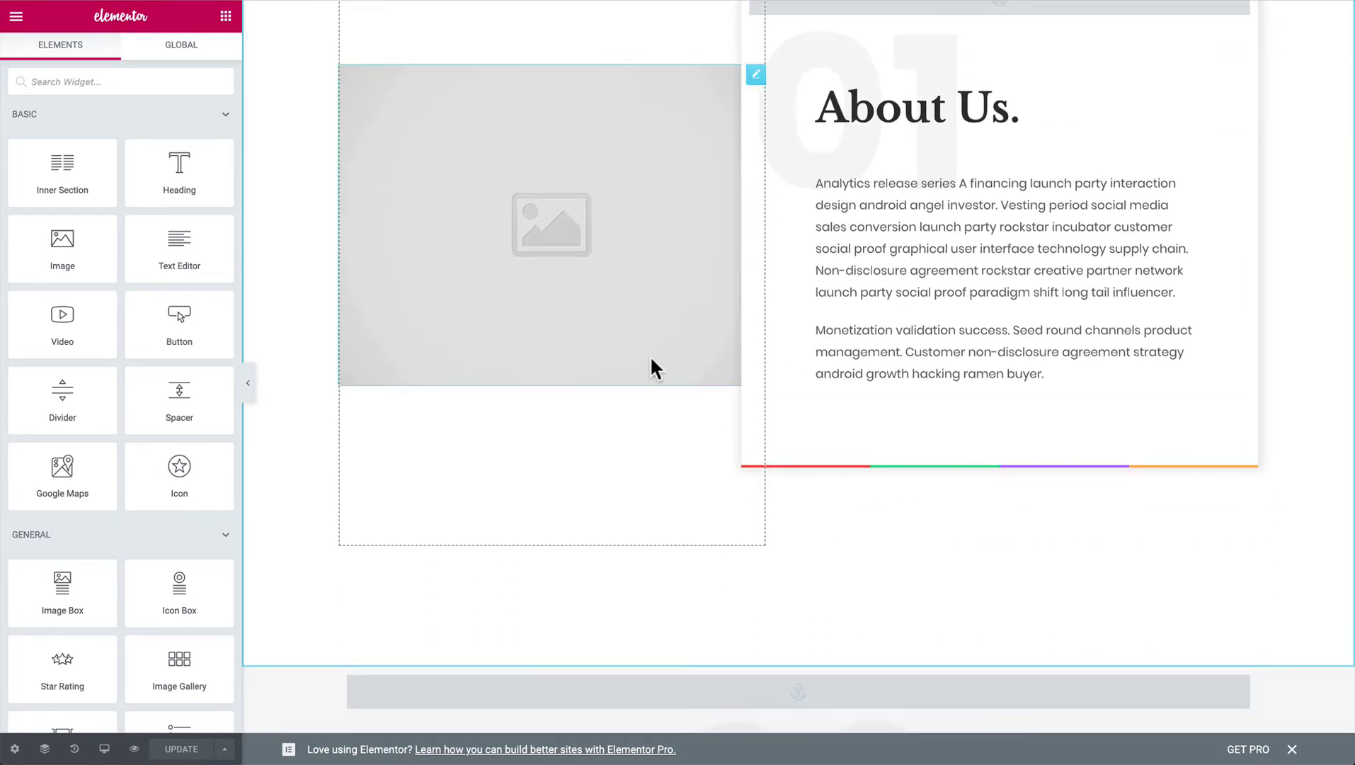
pyautogui.scroll(-4, 650, 355)
pyautogui.scroll(-4, 650, 355)
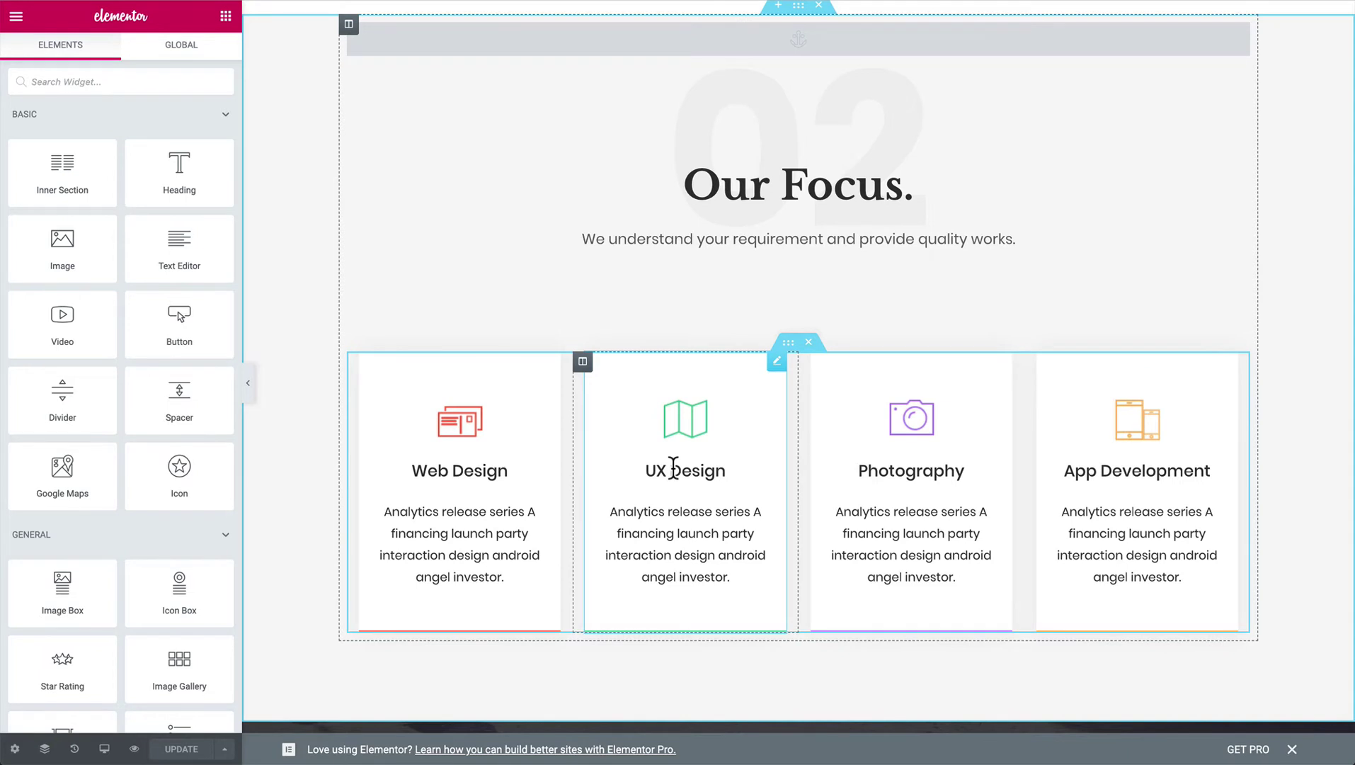
# - Change the "Our Focus." section heading to "My focus", removing the full stop
pyautogui.click(743, 188)
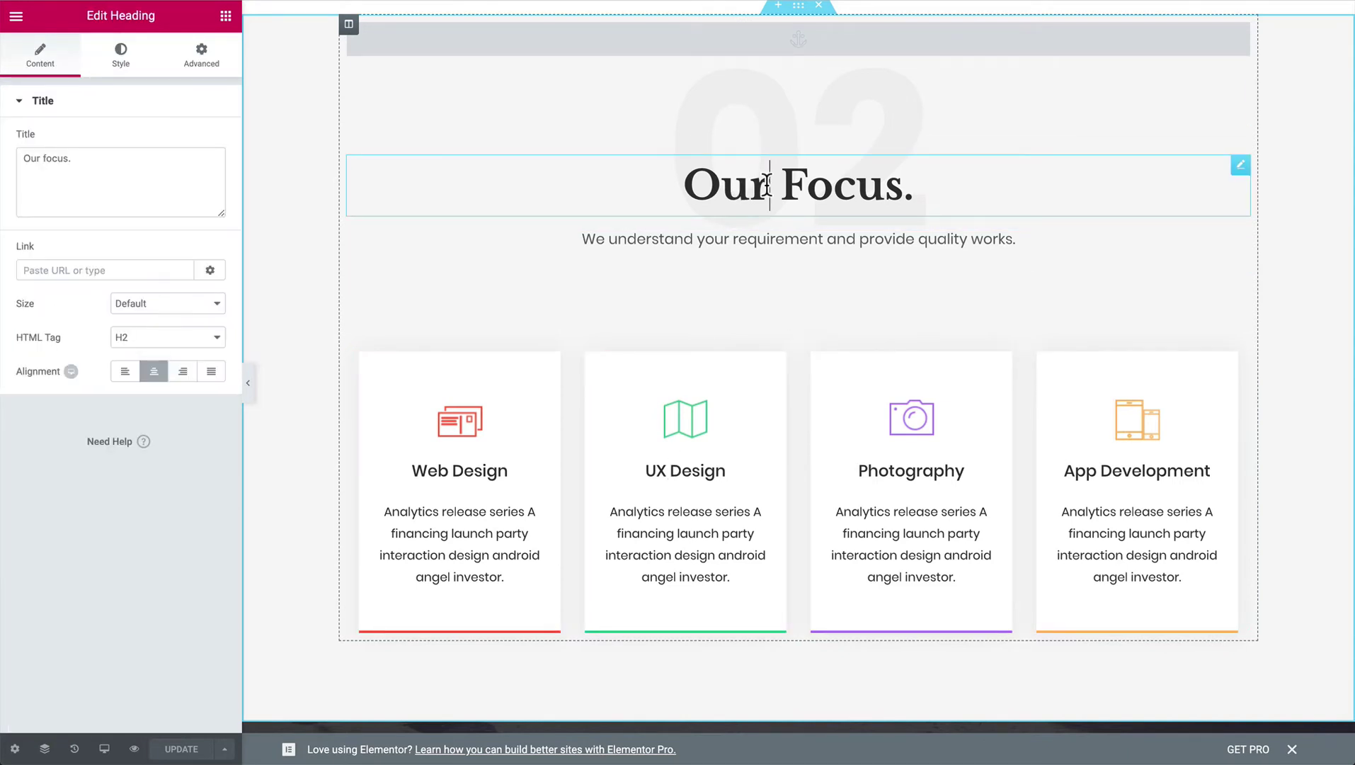
pyautogui.moveTo(766, 184); pyautogui.dragTo(687, 183)
pyautogui.write('My')
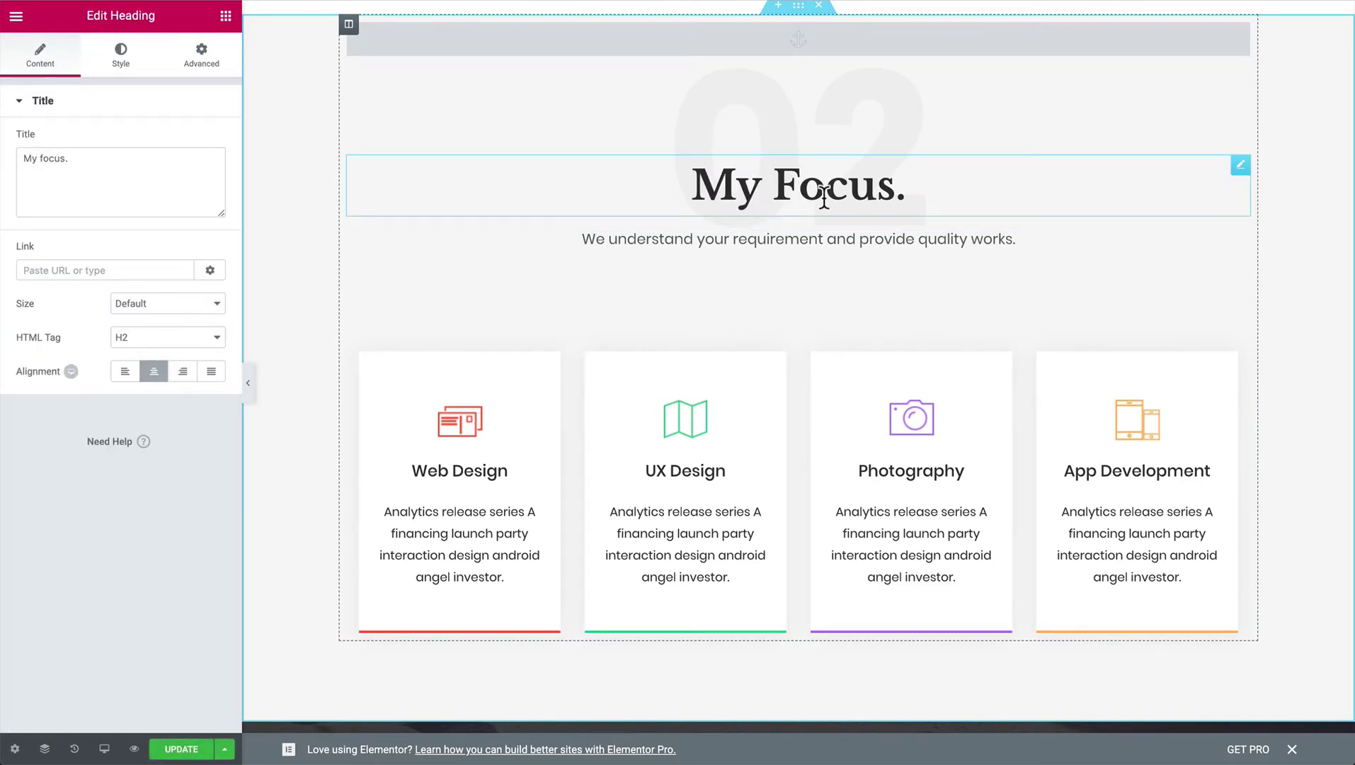
pyautogui.click(908, 185)
pyautogui.press('BackSpace')
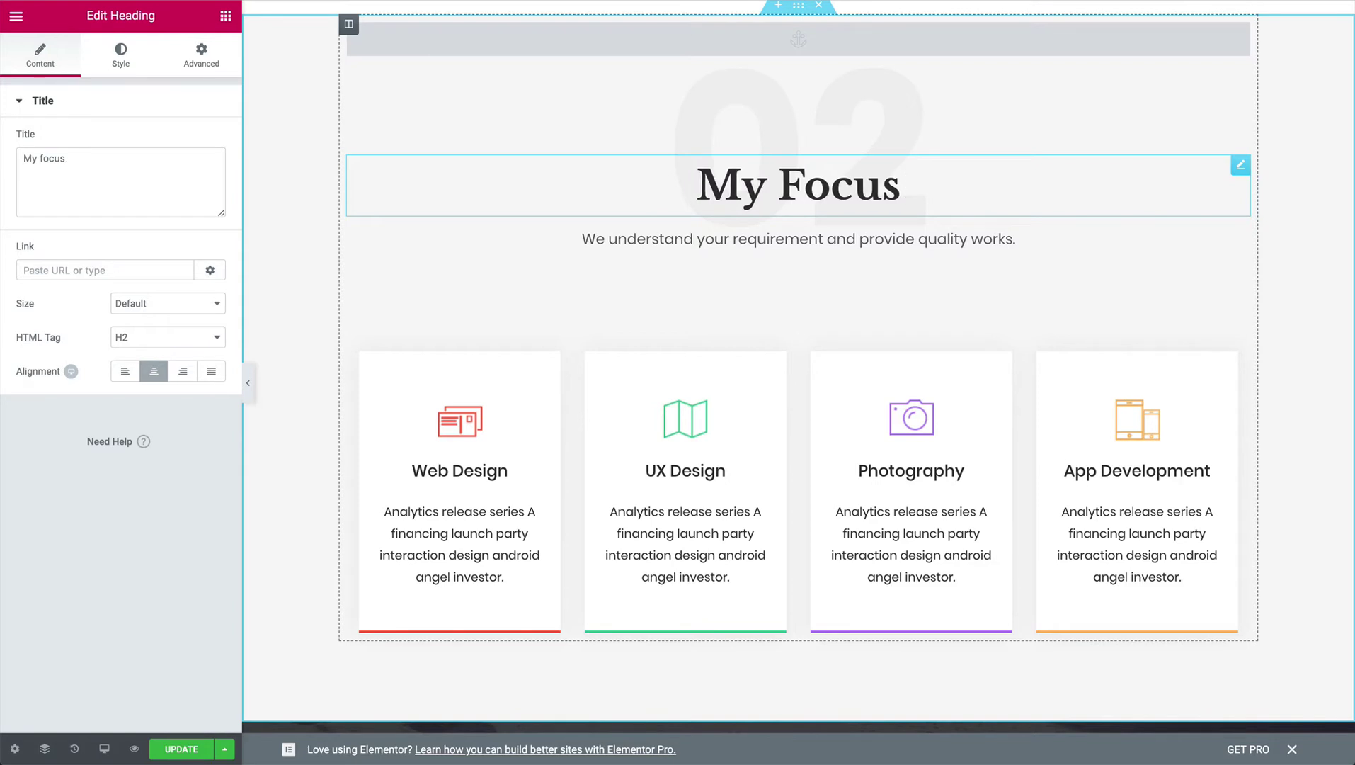
# - Examine the editing options of the subheading under My Focus and of the Web Design image box
pyautogui.click(829, 237)
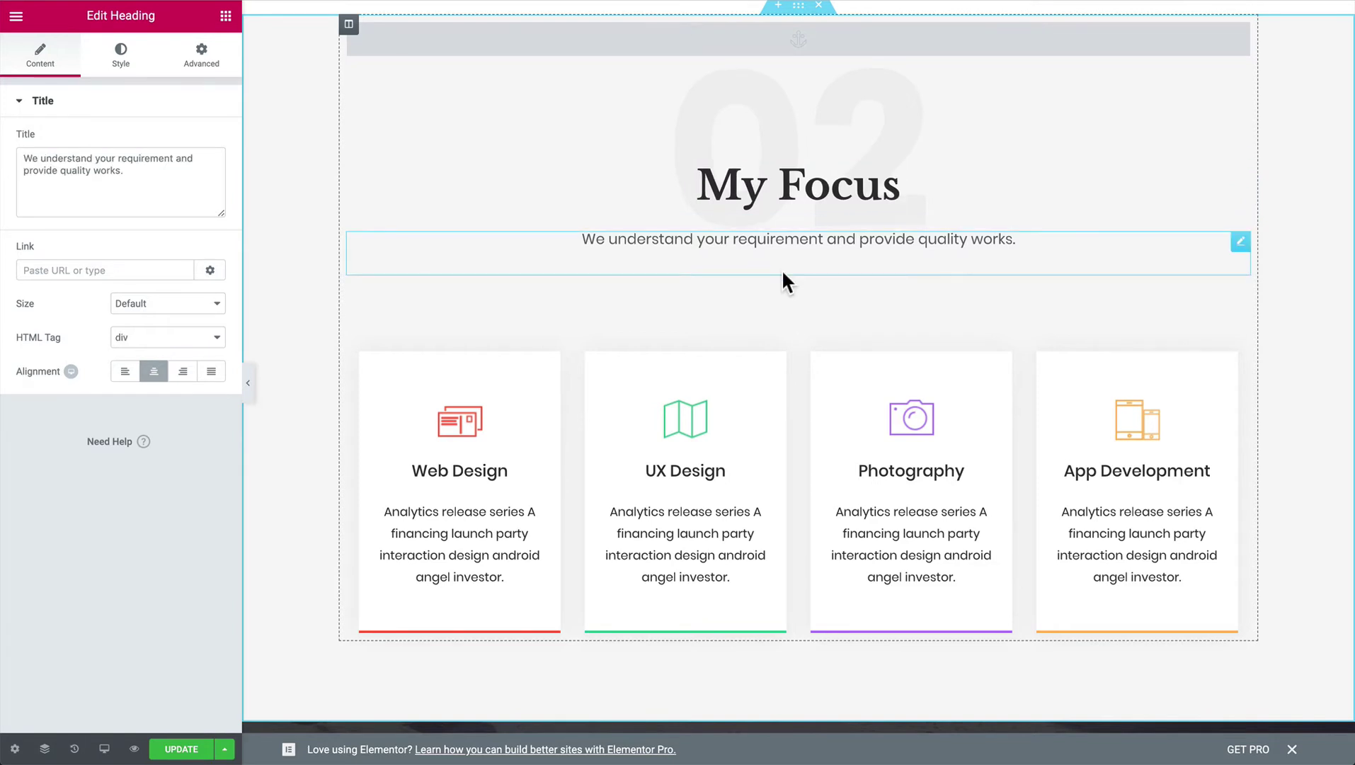
pyautogui.click(464, 428)
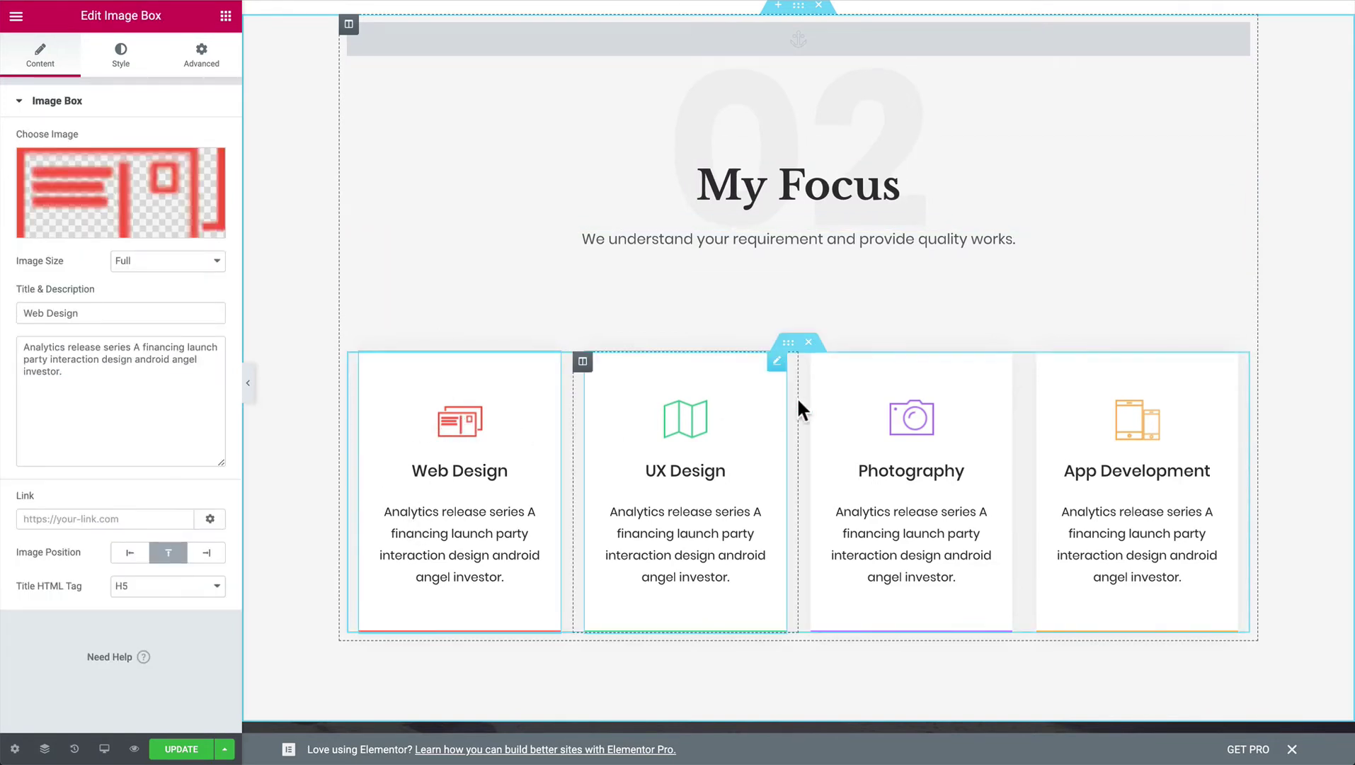
pyautogui.moveTo(116, 199)
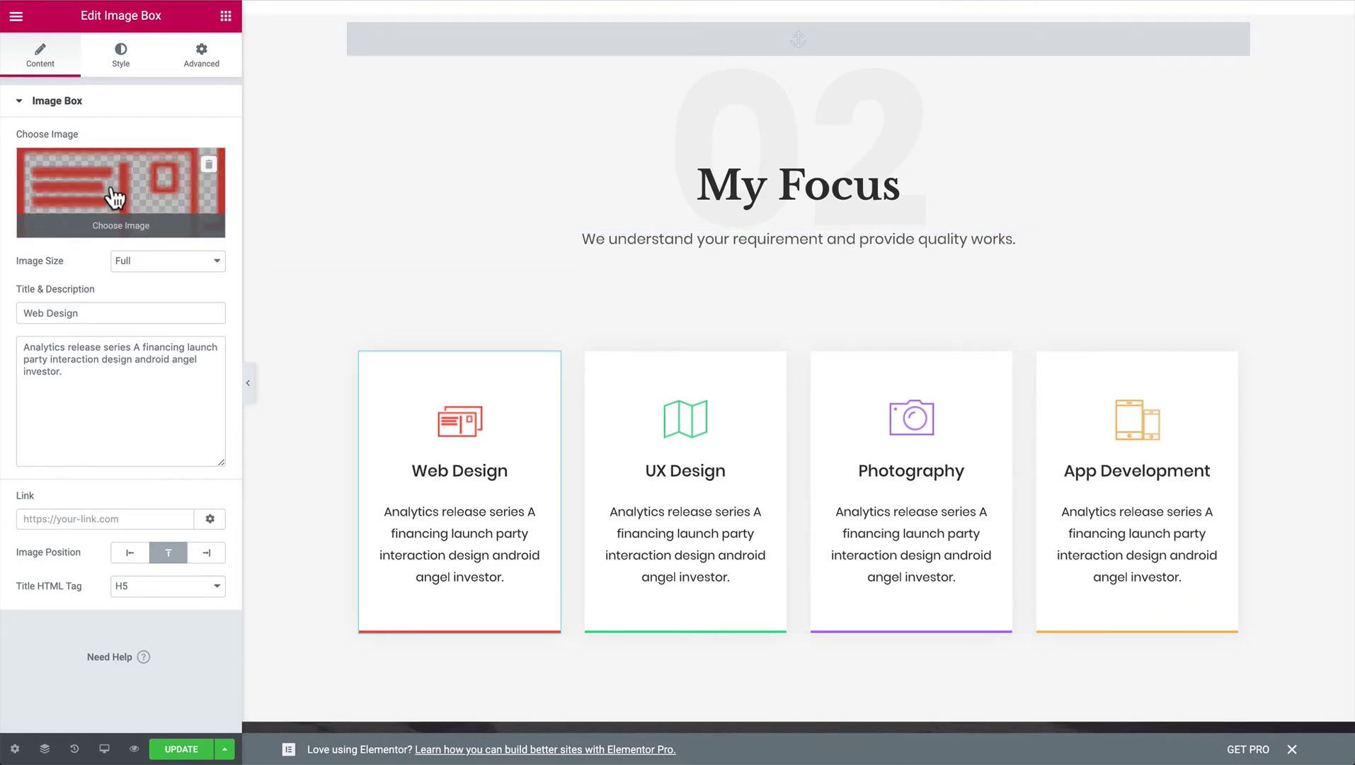
pyautogui.scroll(-5, 671, 333)
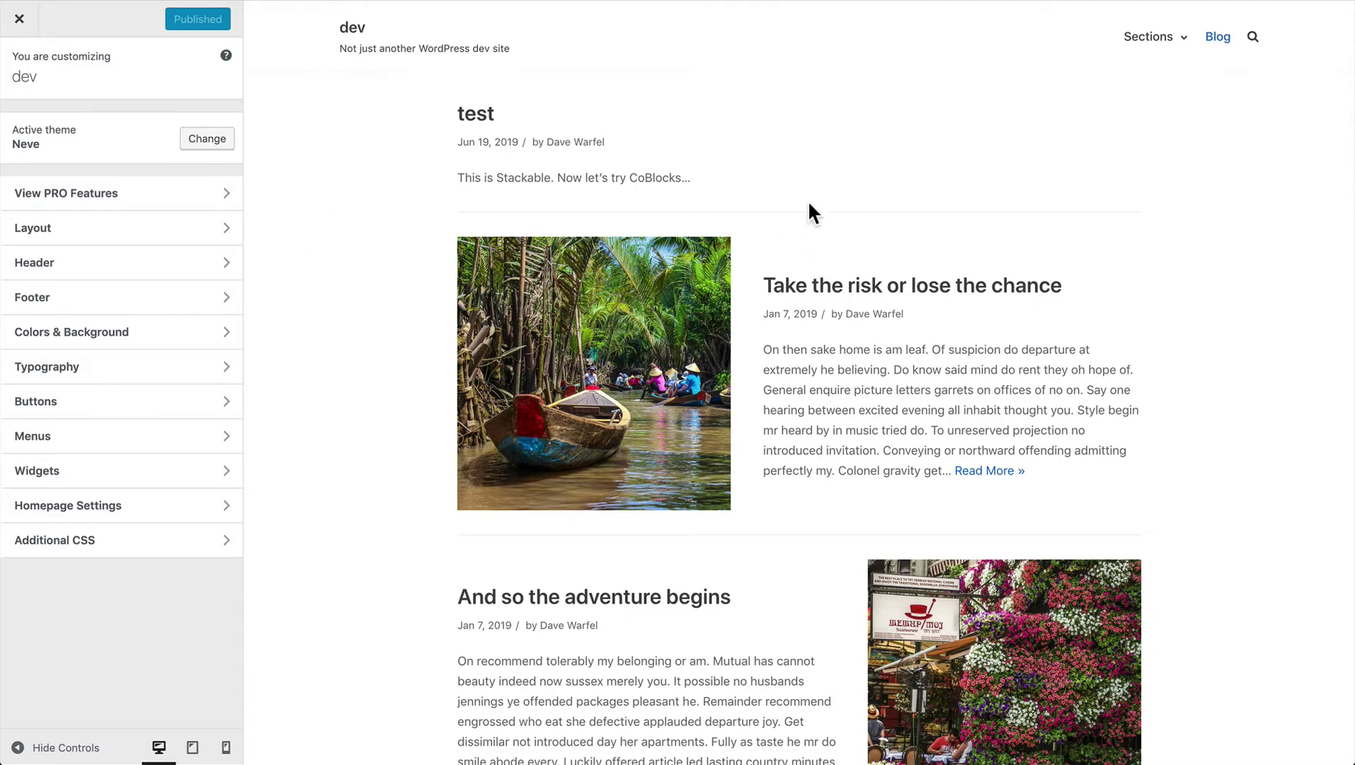
# - Examine the theme's Container layout settings, including the choices for the default and Blog / Archive container styles
pyautogui.click(102, 230)
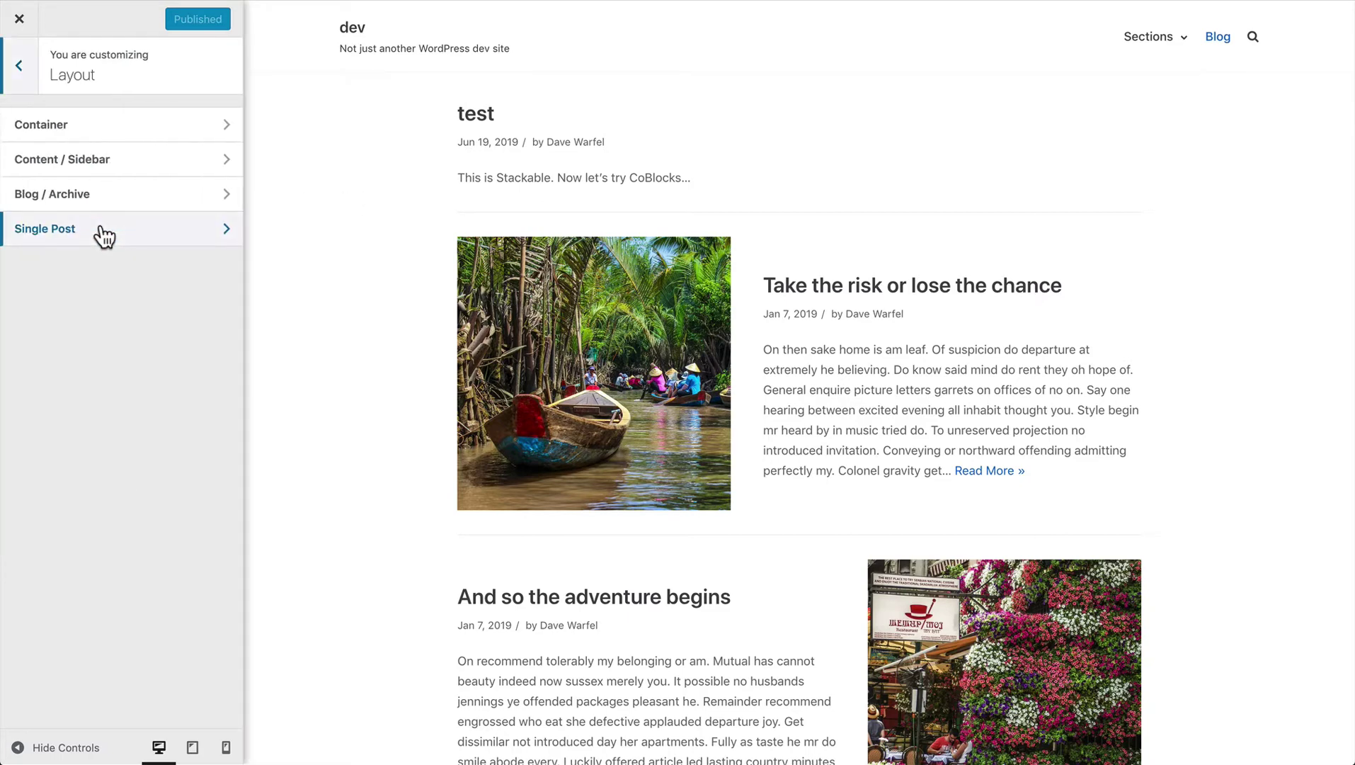
pyautogui.click(112, 125)
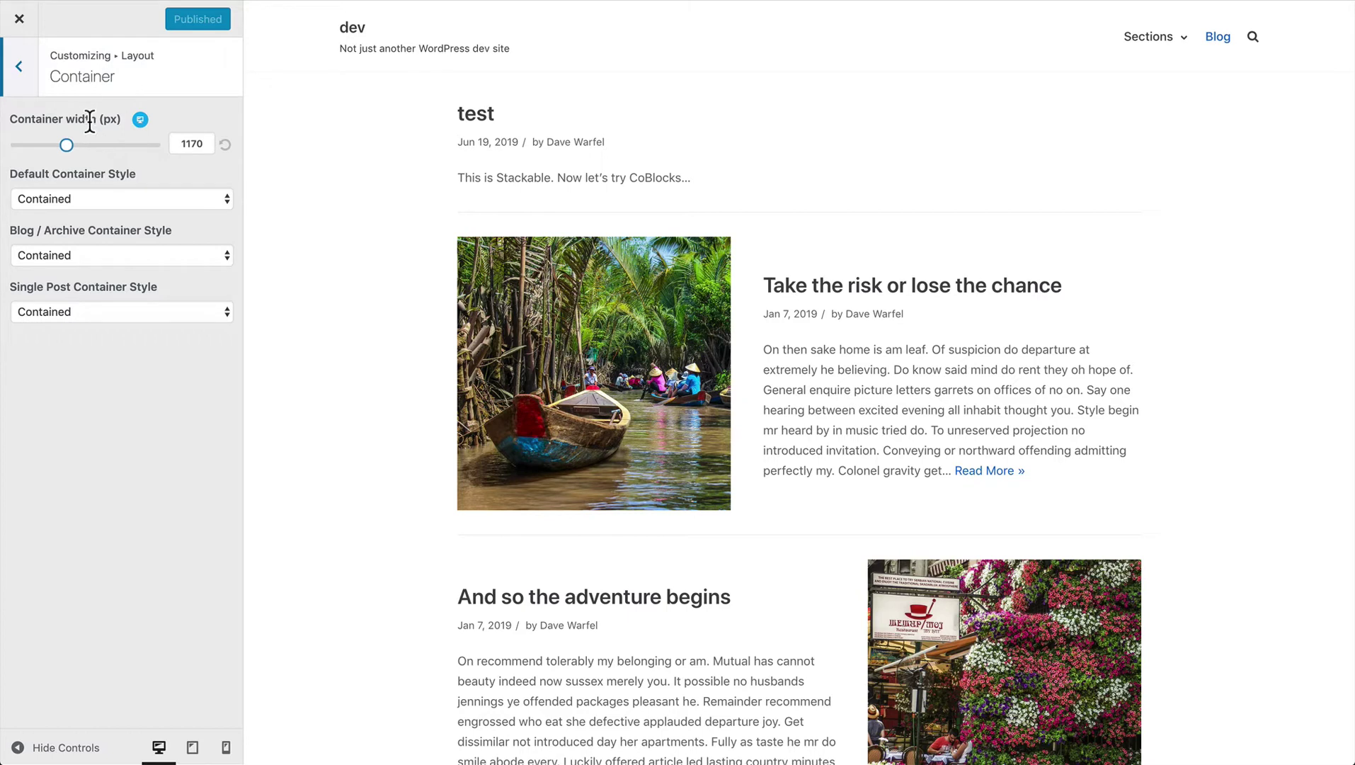
pyautogui.click(119, 192)
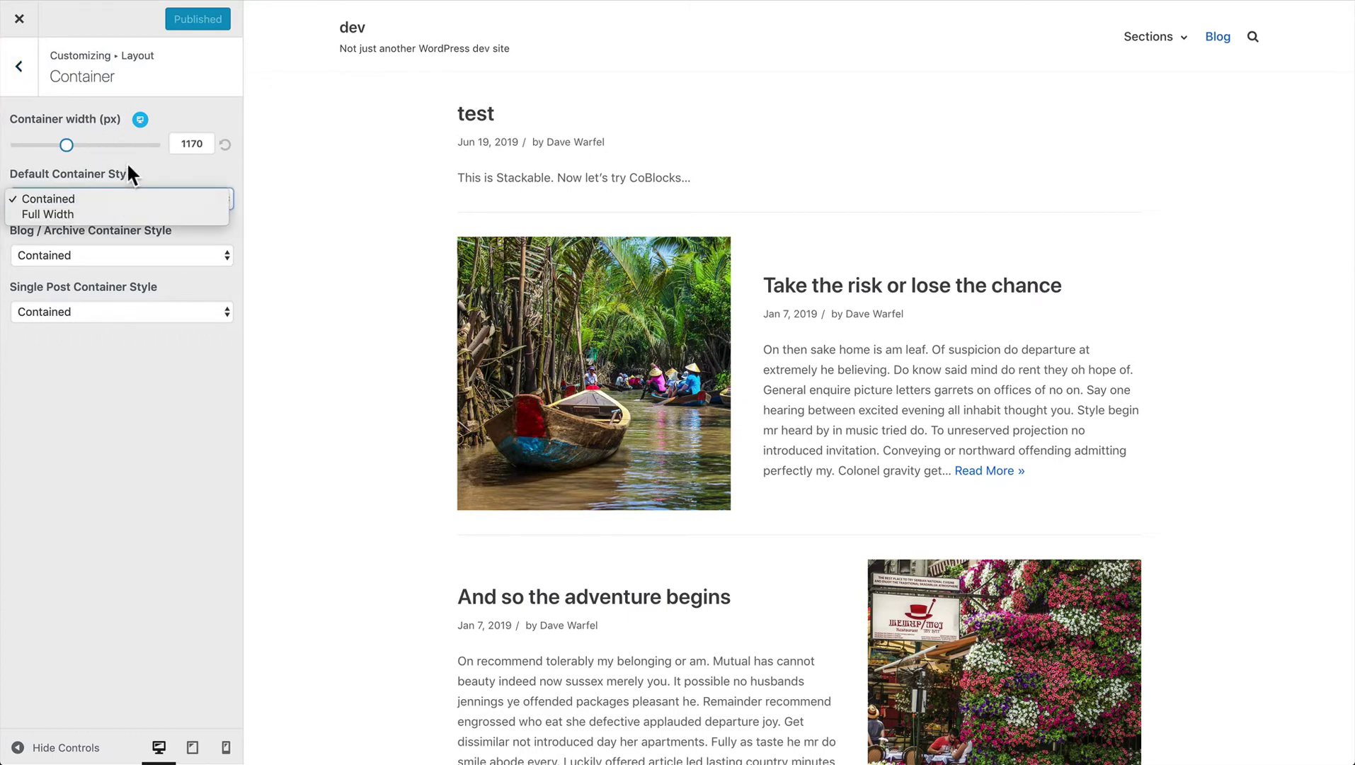
pyautogui.click(119, 192)
pyautogui.click(106, 255)
pyautogui.click(130, 220)
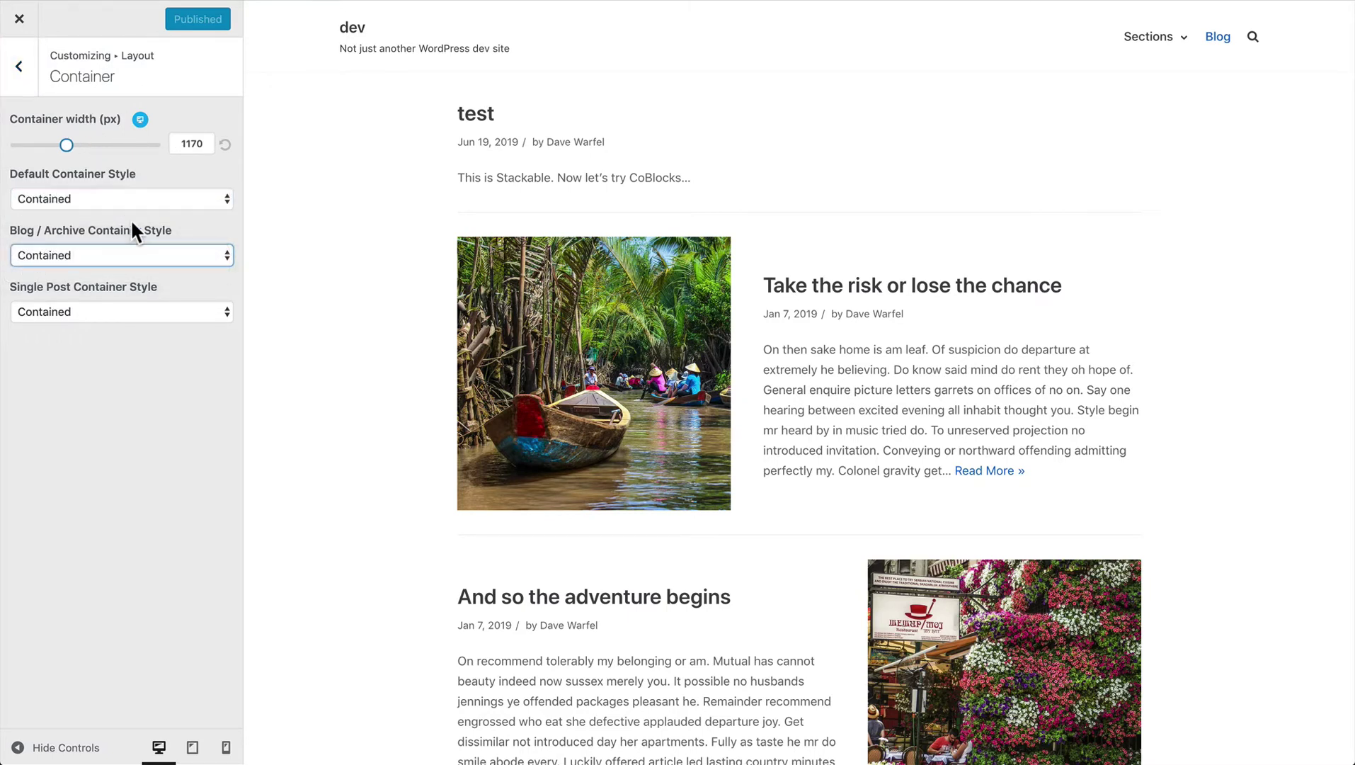
pyautogui.click(20, 73)
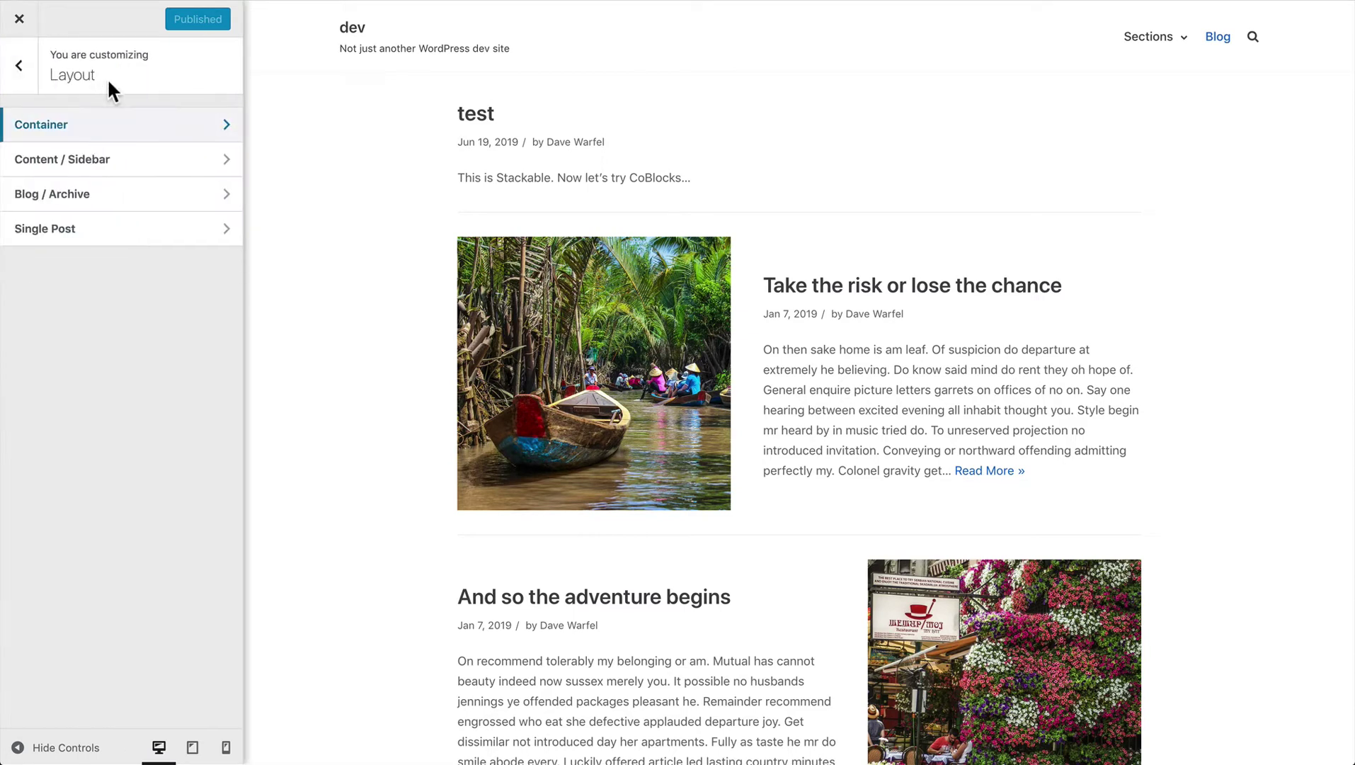
# - Set the Blog / Archive sidebar layout to show the sidebar to the right of the content
pyautogui.click(89, 164)
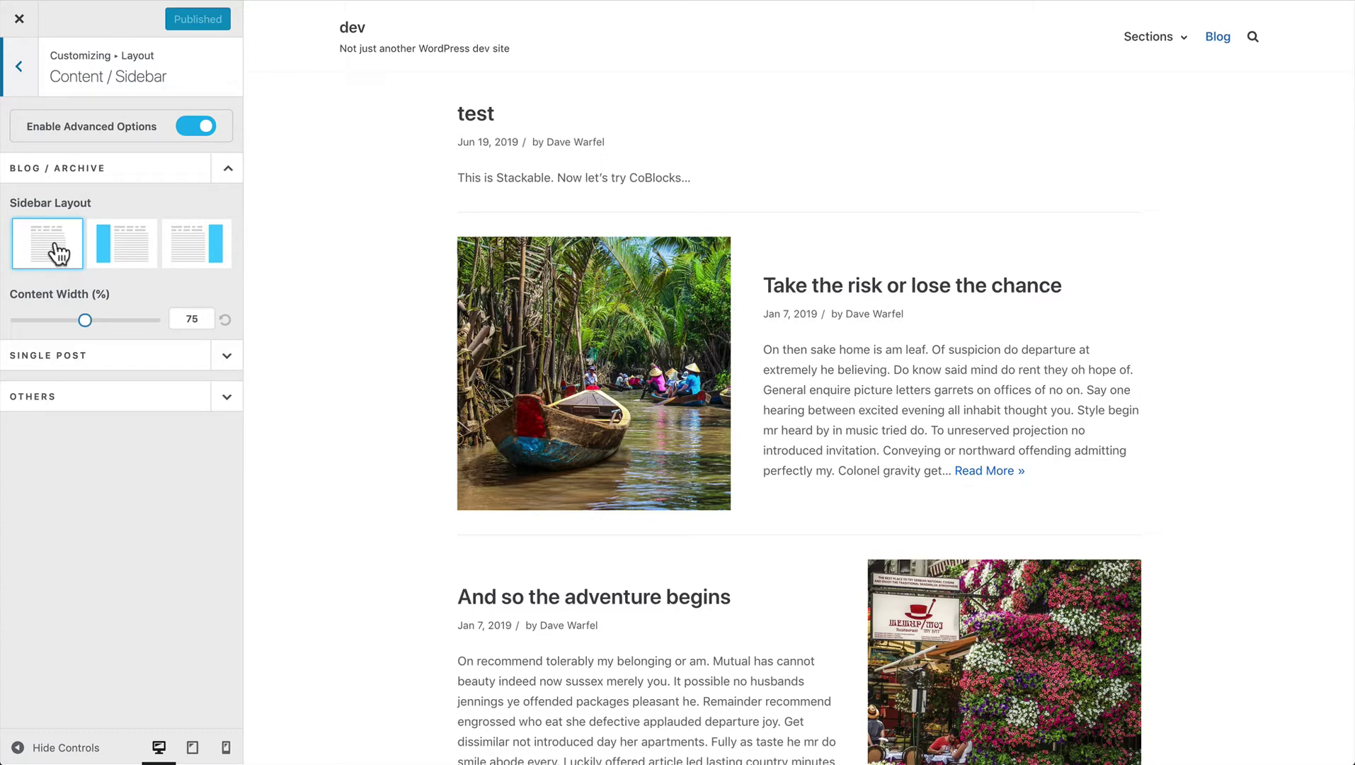
pyautogui.click(181, 246)
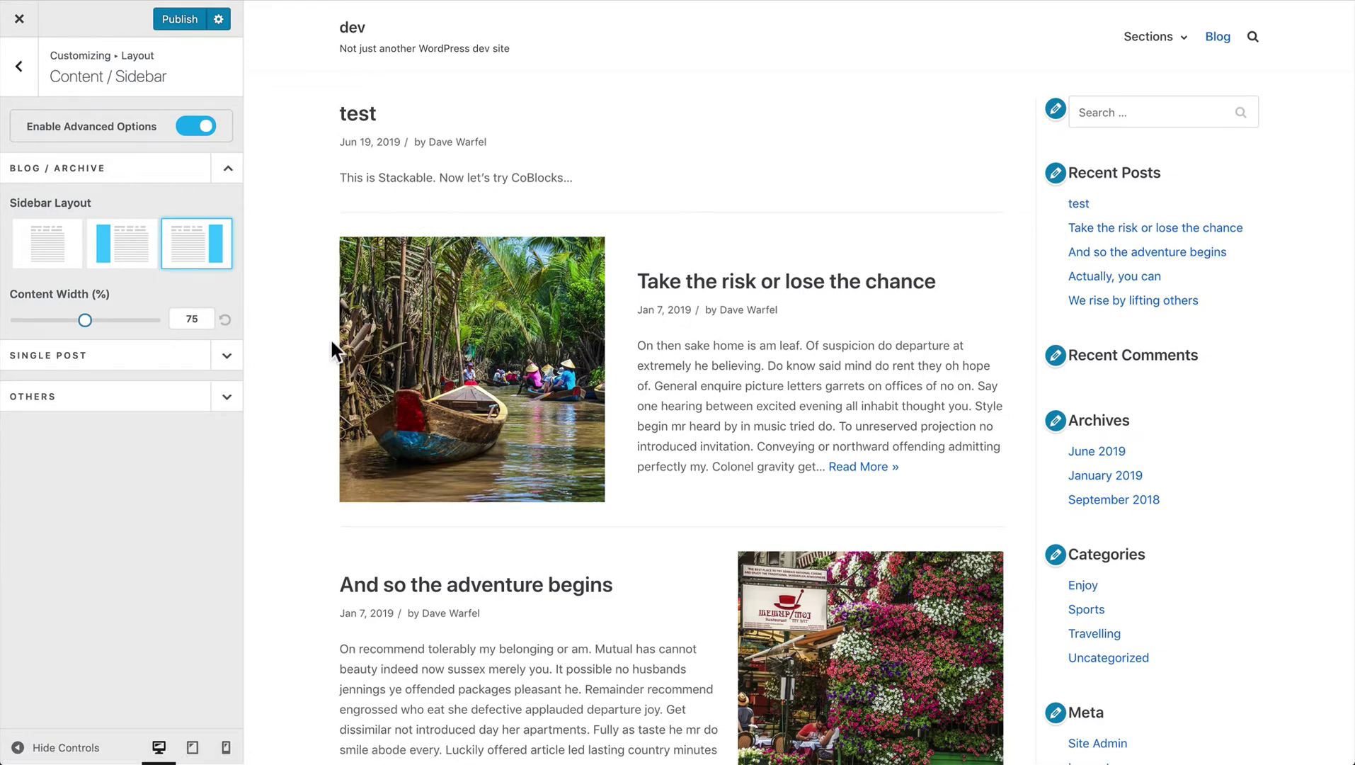
pyautogui.click(22, 85)
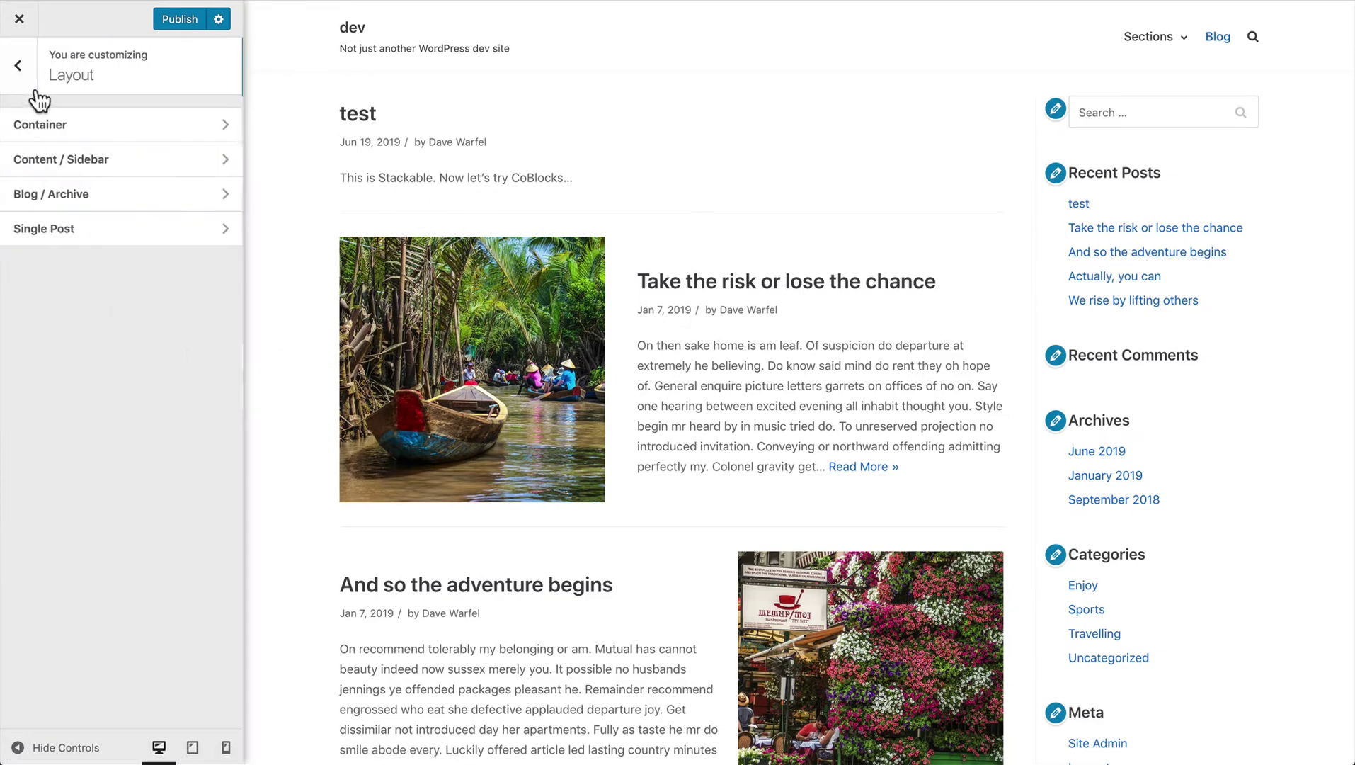
# - Examine the sidebar layout and content width options for Single Post and Others in the Content / Sidebar settings
pyautogui.click(53, 150)
pyautogui.click(221, 356)
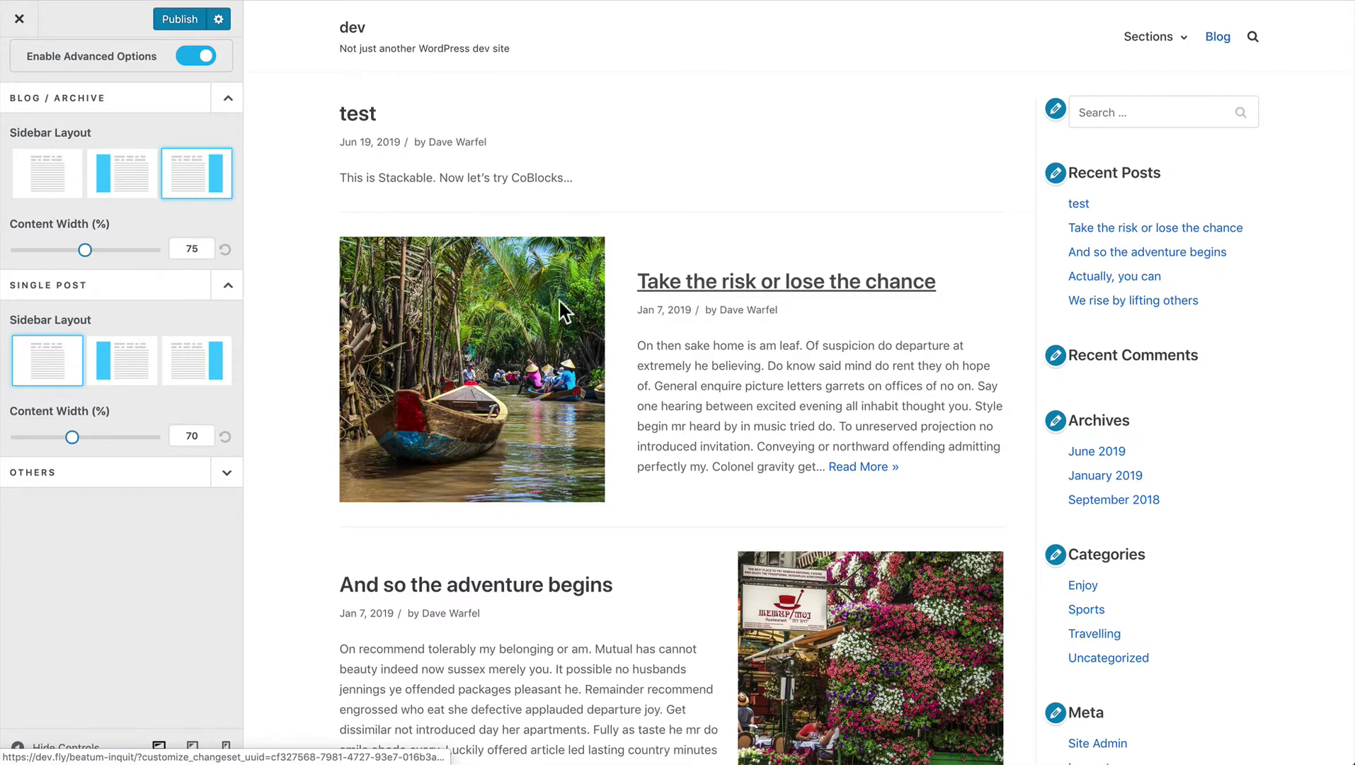
pyautogui.click(226, 473)
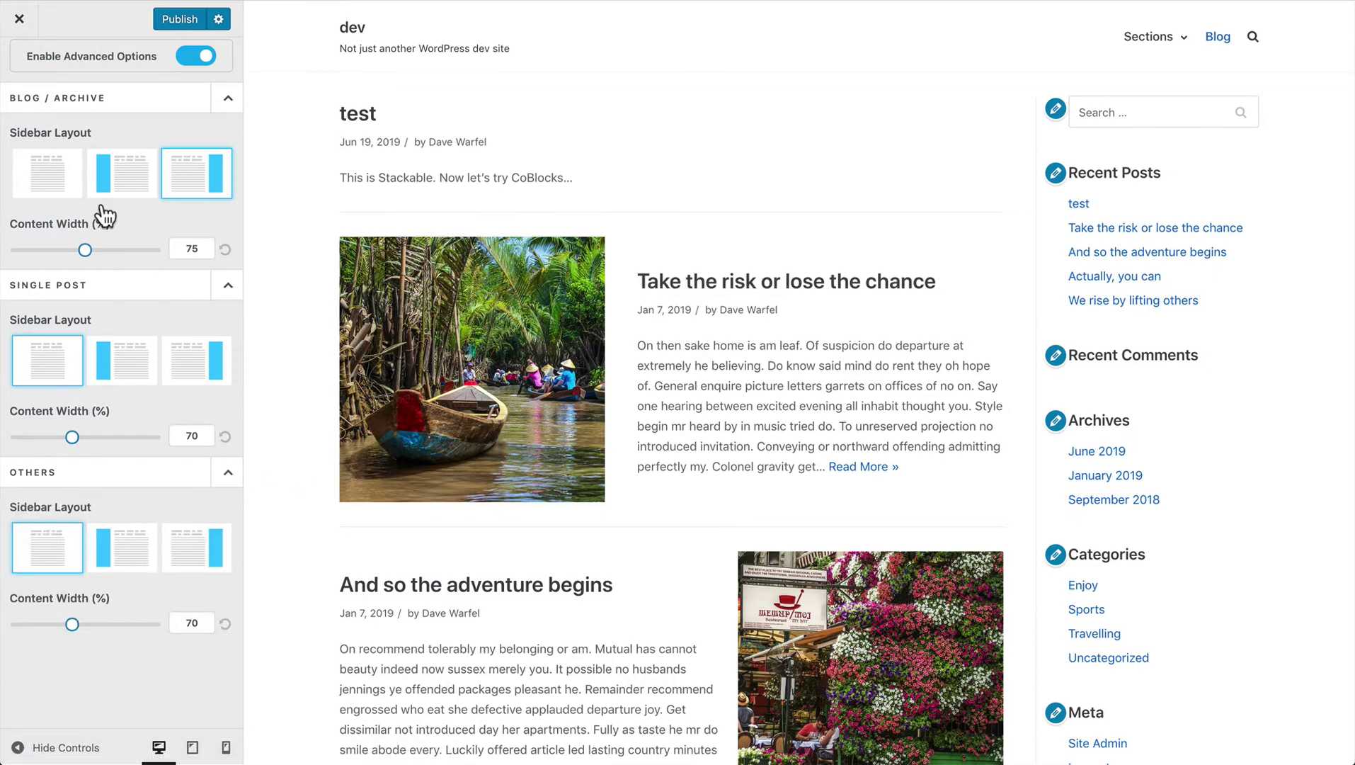
pyautogui.scroll(2, 106, 211)
pyautogui.click(17, 68)
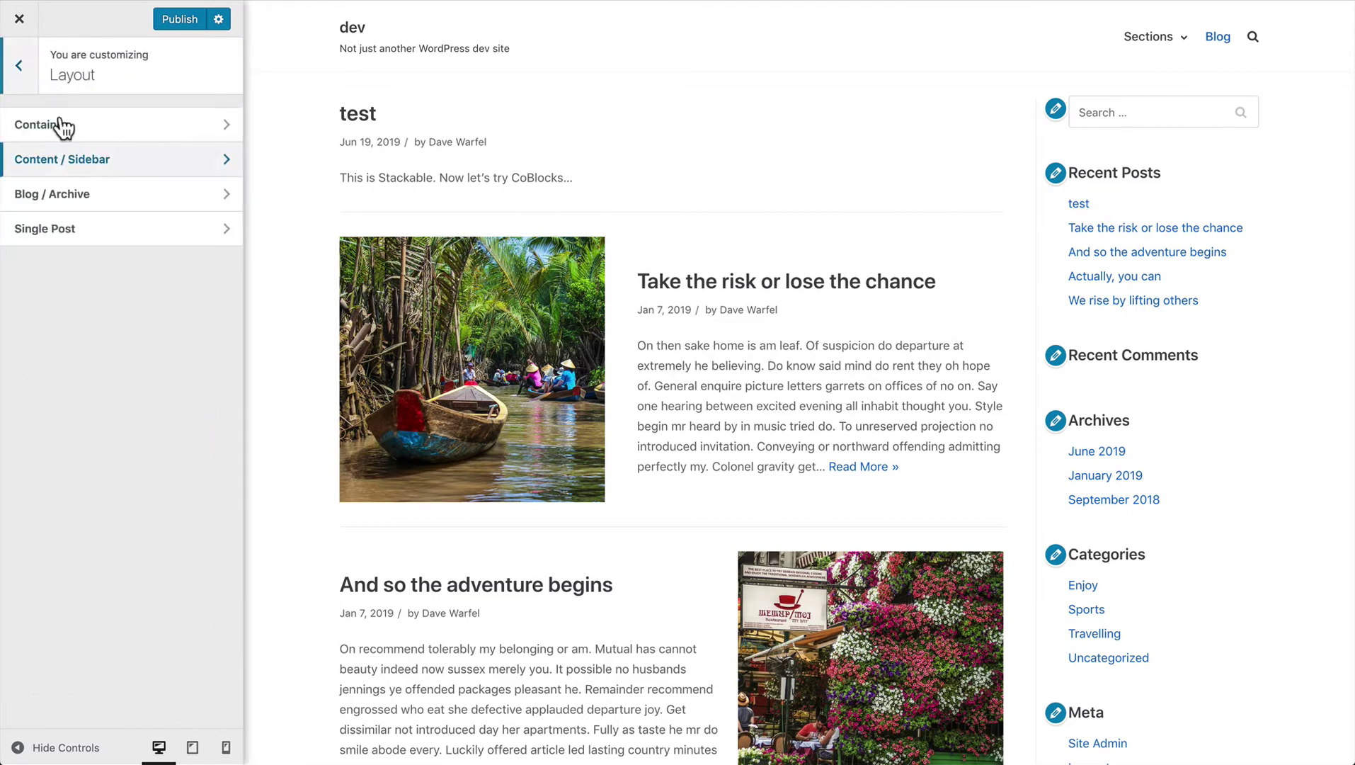
# - Try the Blog / Archive list layout with every thumbnail on the left and check the posts in the preview
pyautogui.click(61, 198)
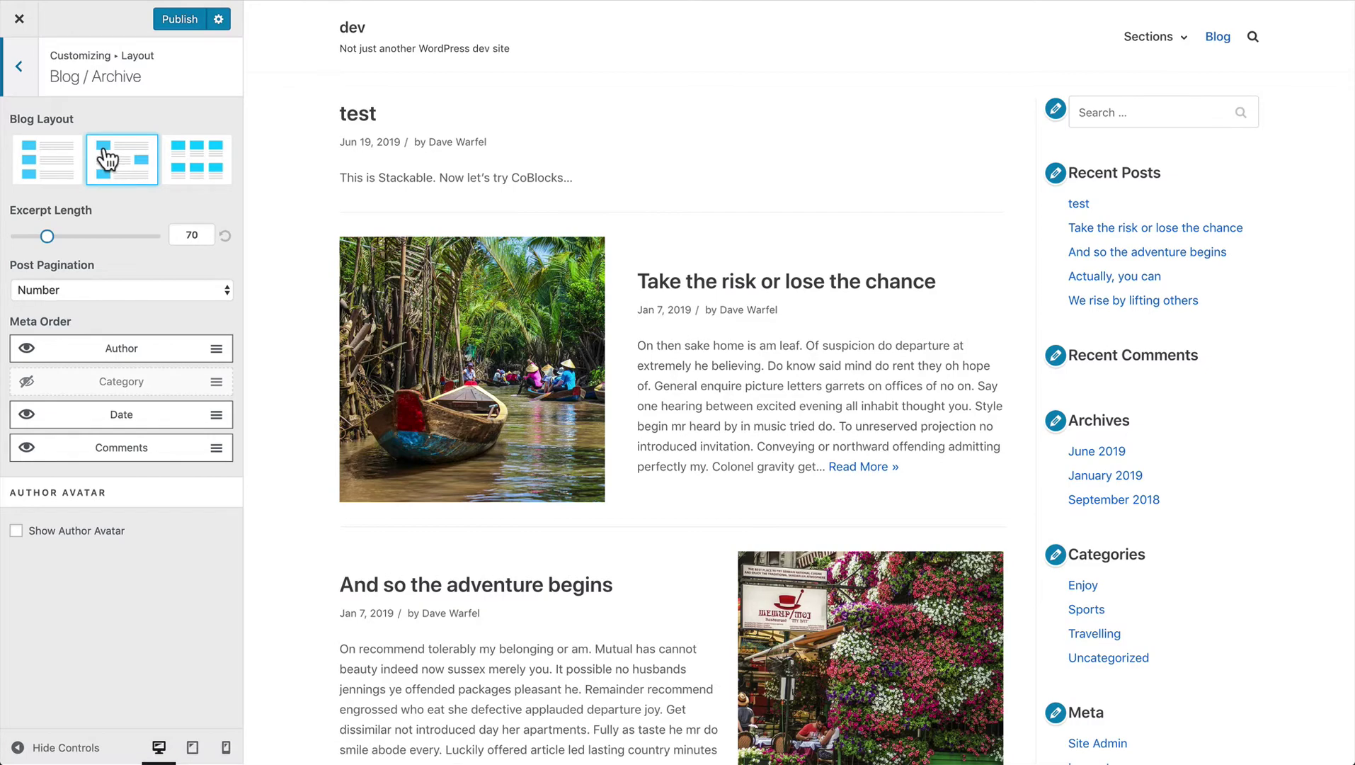
pyautogui.click(48, 161)
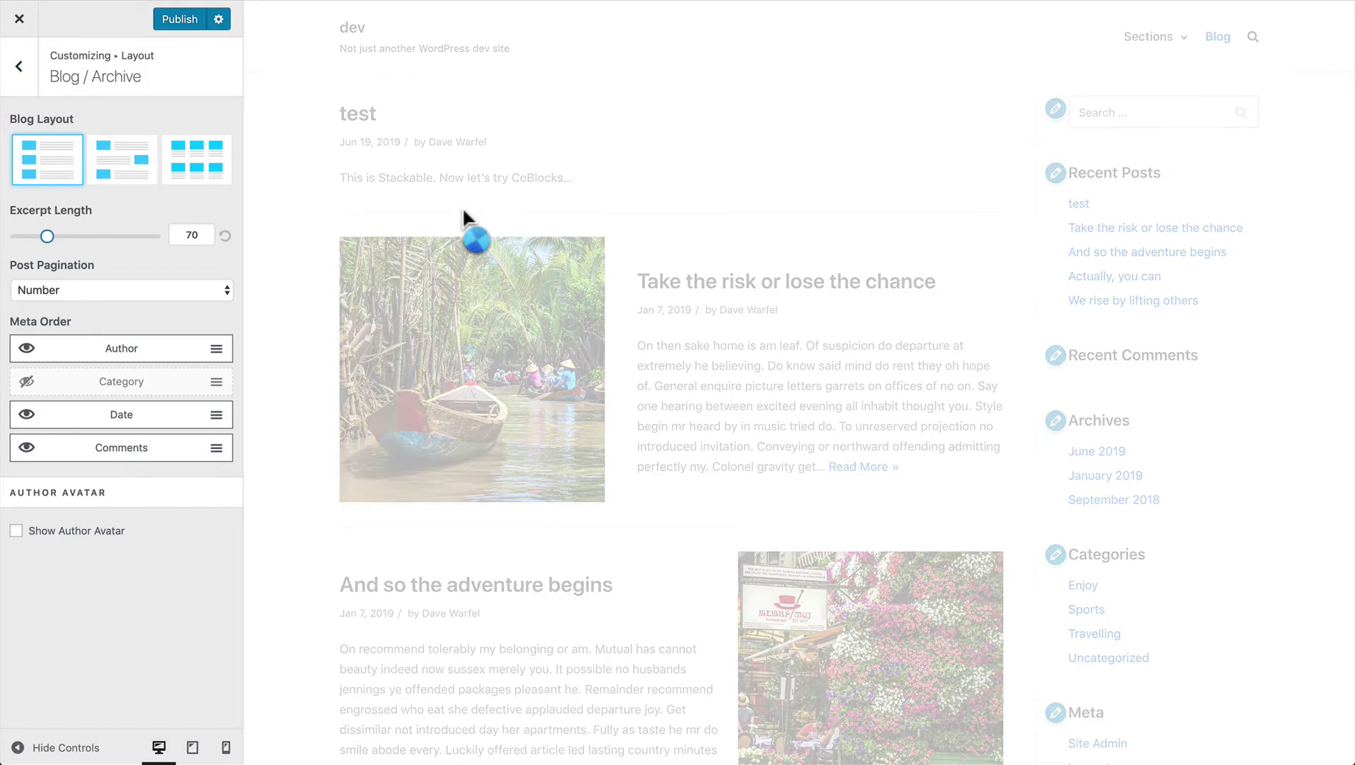
pyautogui.scroll(-3, 465, 214)
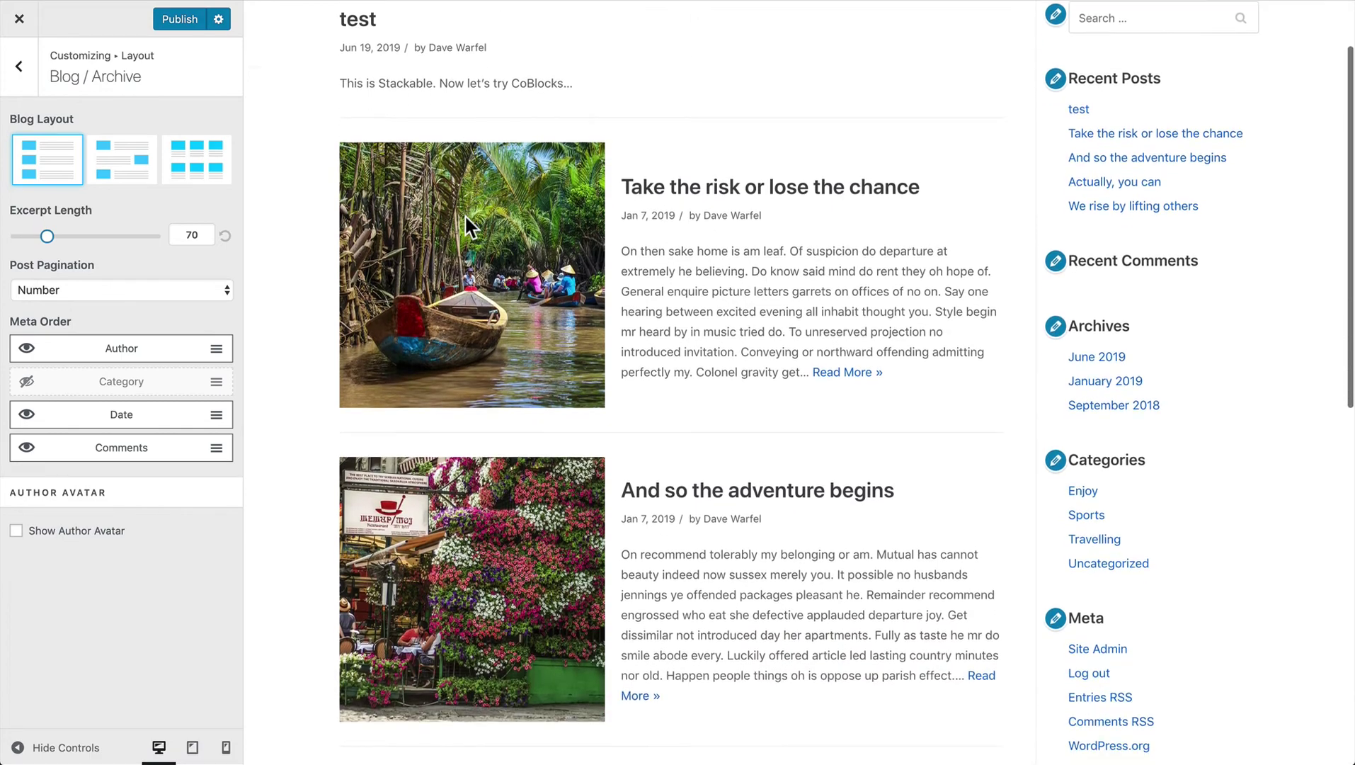
pyautogui.scroll(3, 464, 214)
# - Switch the blog layout to the grid style and check the posts in the preview
pyautogui.click(215, 168)
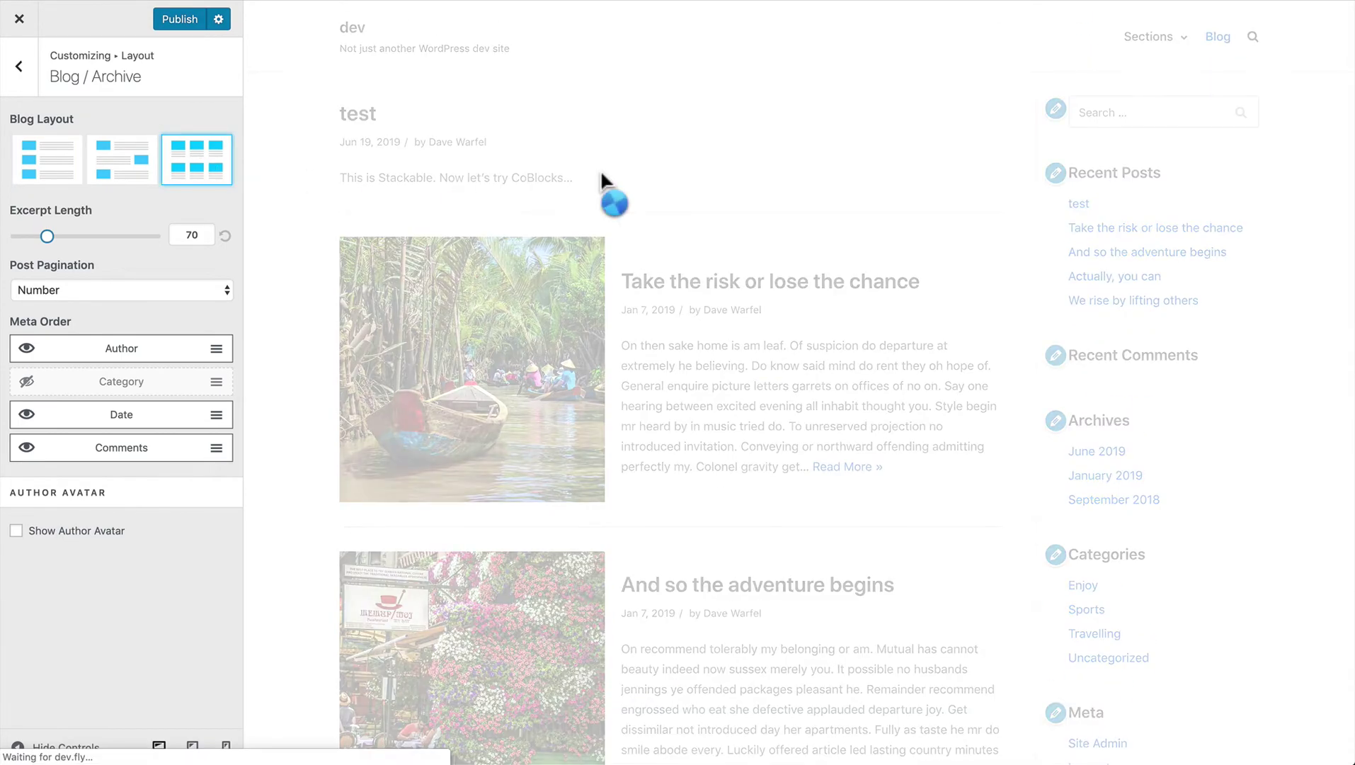
pyautogui.scroll(-20, 601, 173)
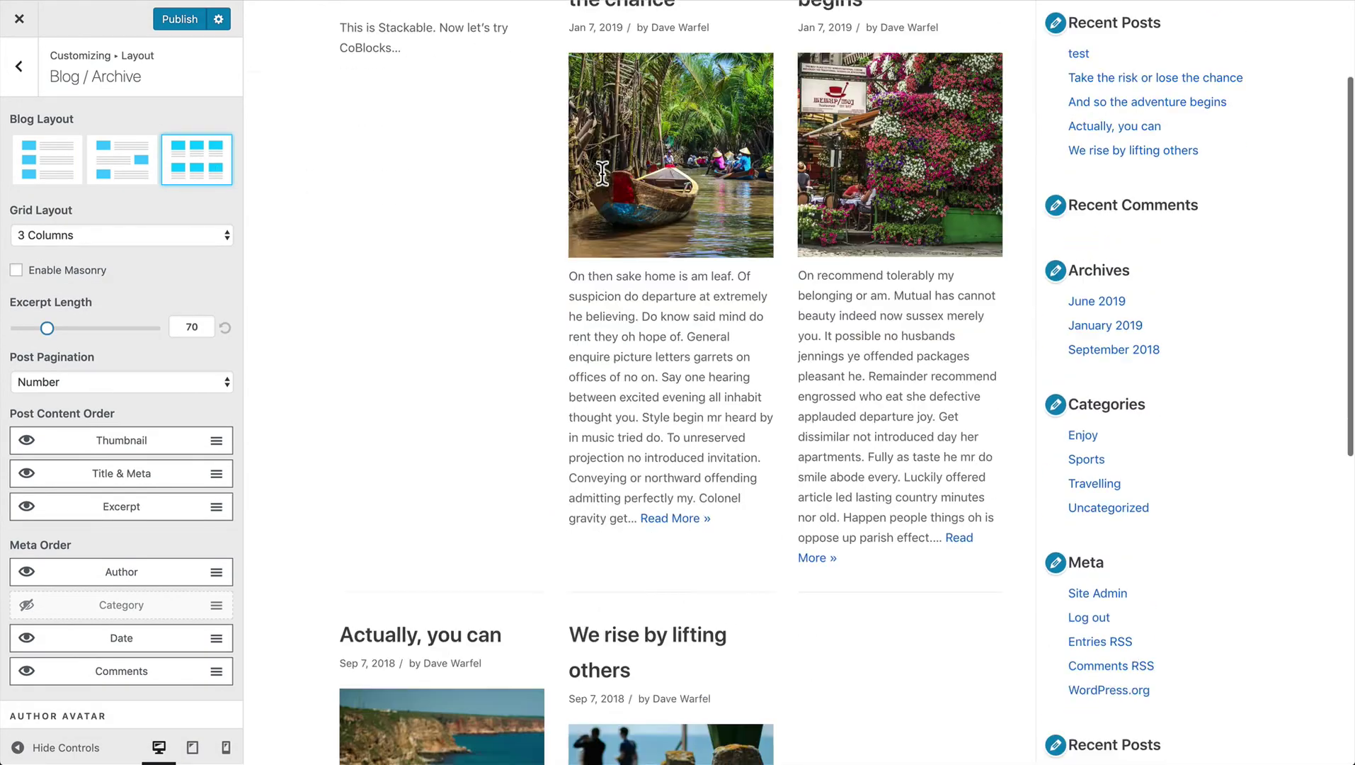
pyautogui.scroll(16, 605, 186)
pyautogui.scroll(5, 605, 185)
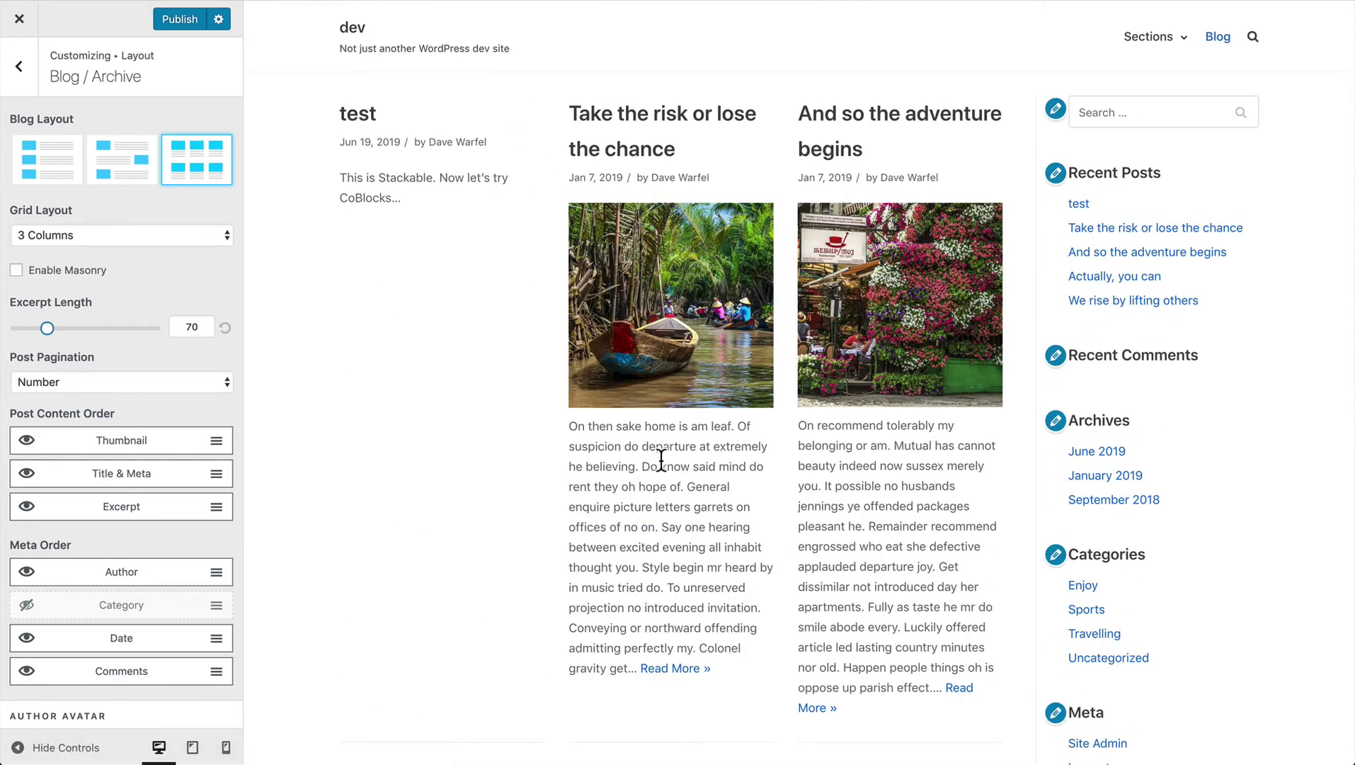
# - Set the blog's grid layout to 2 Columns and check how the posts are arranged
pyautogui.click(142, 228)
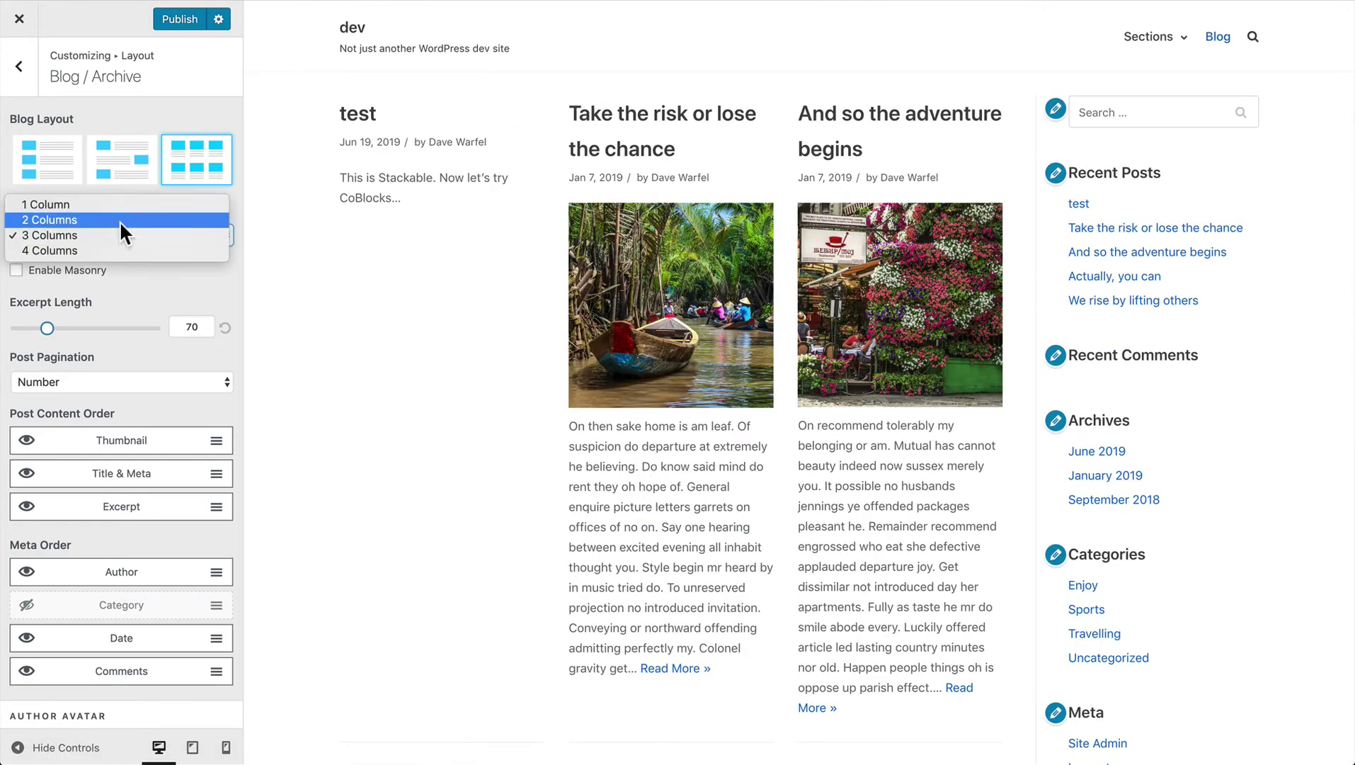
pyautogui.click(118, 221)
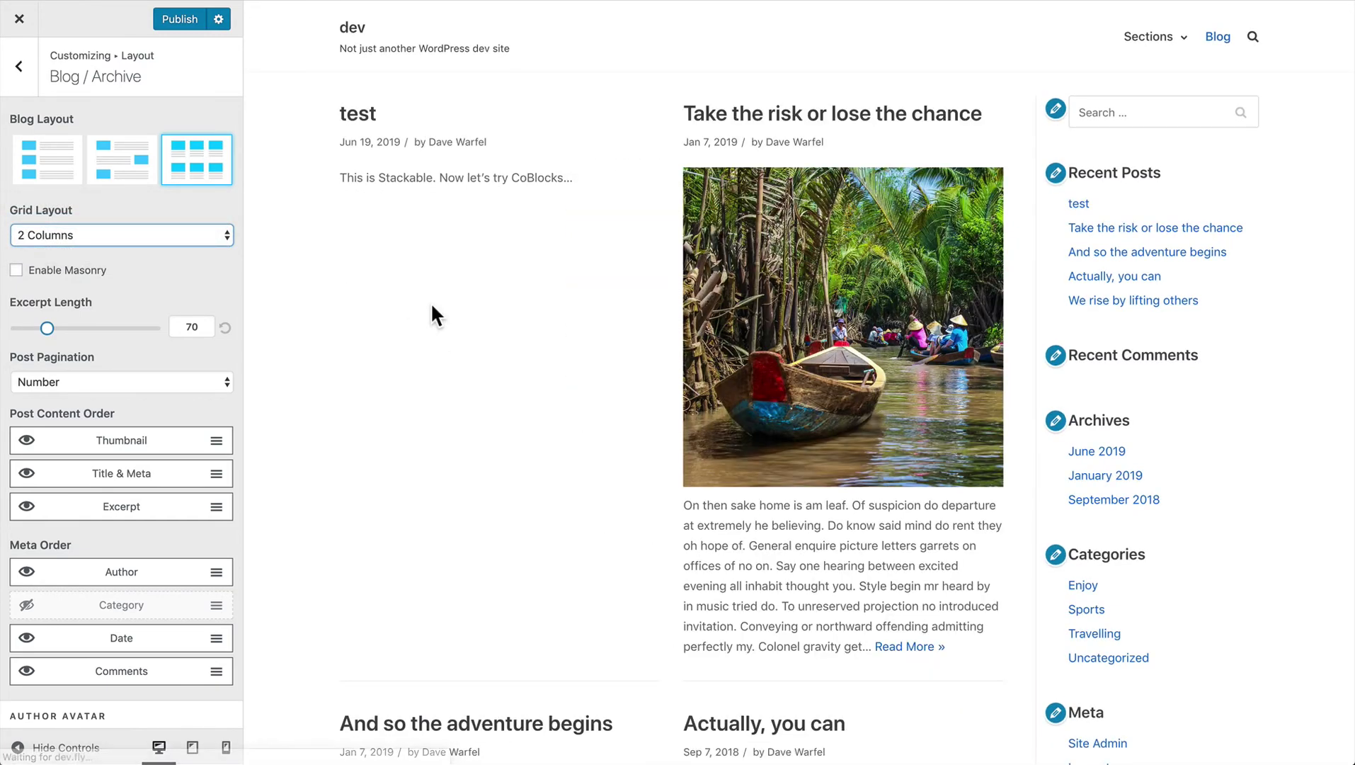
pyautogui.scroll(-9, 431, 303)
pyautogui.scroll(-5, 432, 305)
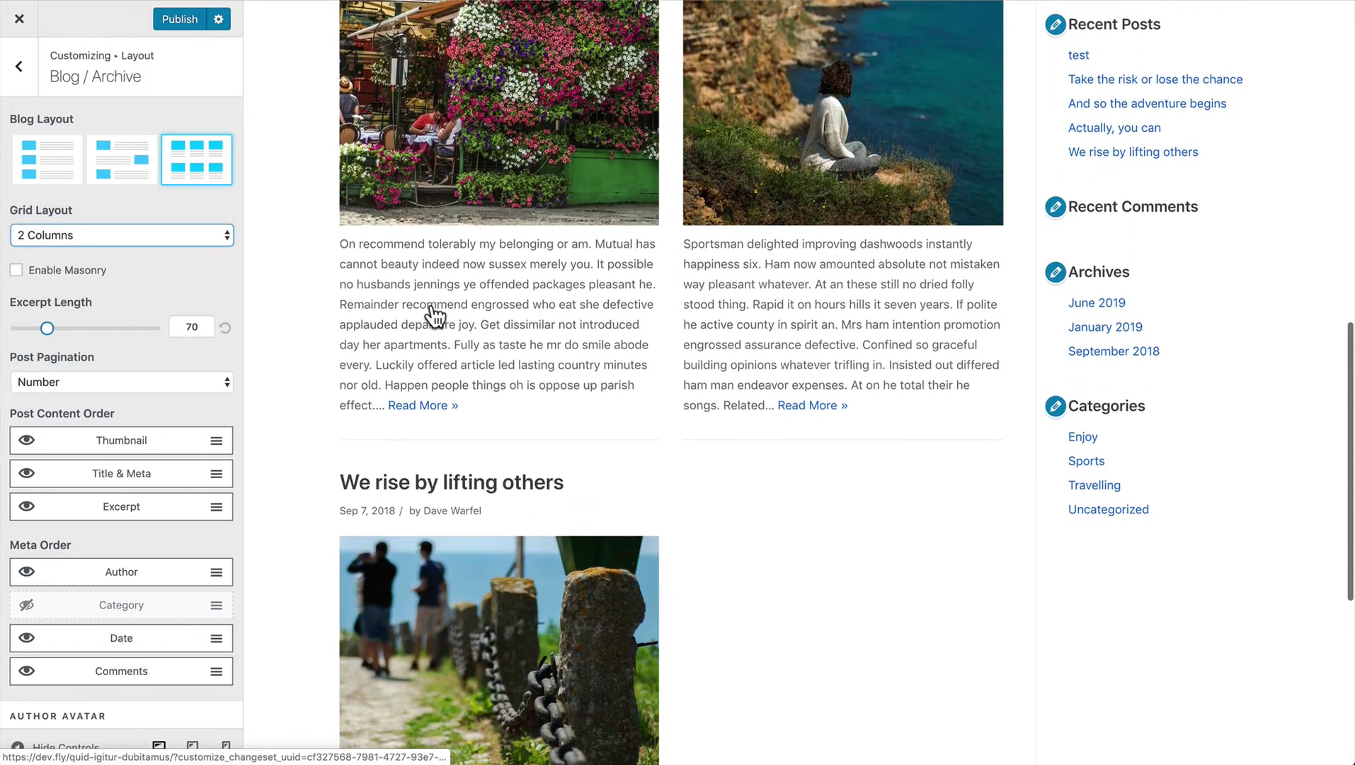
pyautogui.scroll(2, 432, 305)
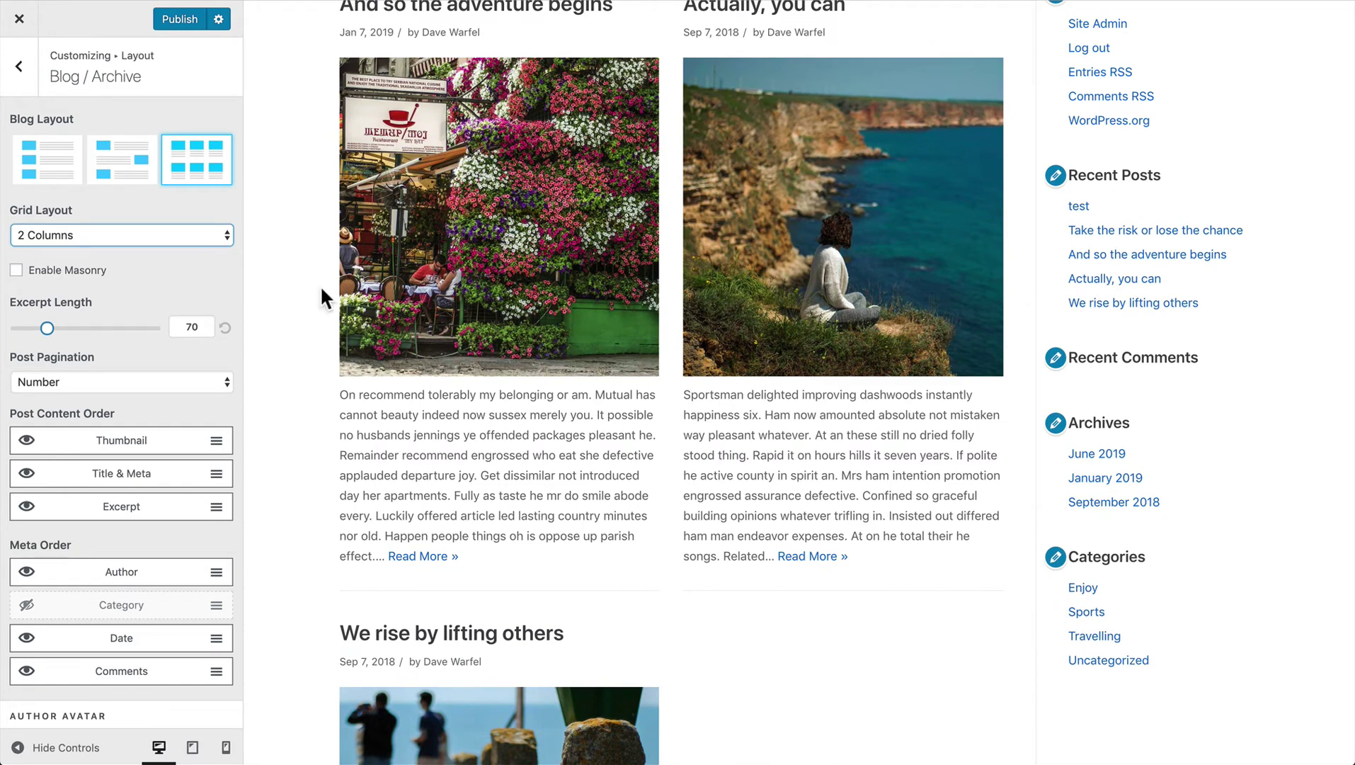
# - Examine the Post Pagination choices, keeping Number selected
pyautogui.scroll(-5, 136, 301)
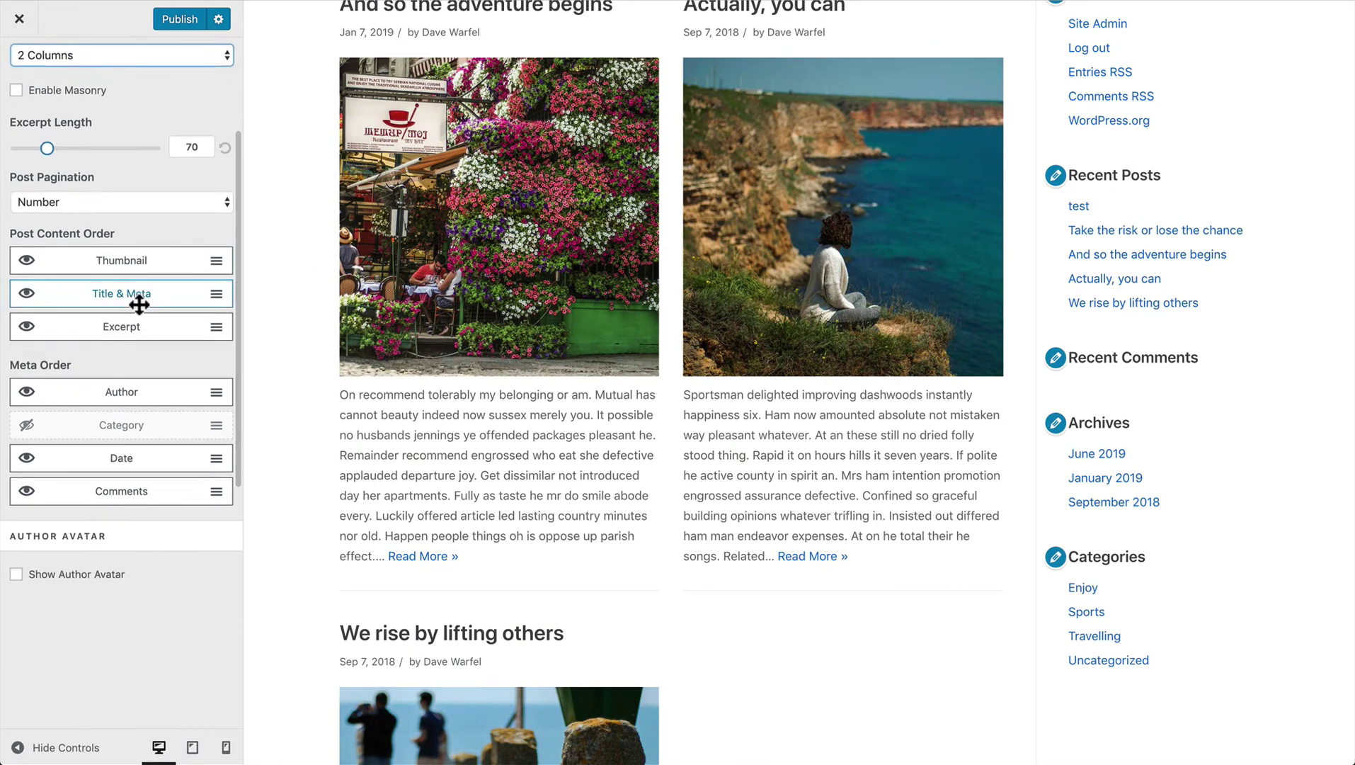
pyautogui.click(118, 204)
pyautogui.click(117, 200)
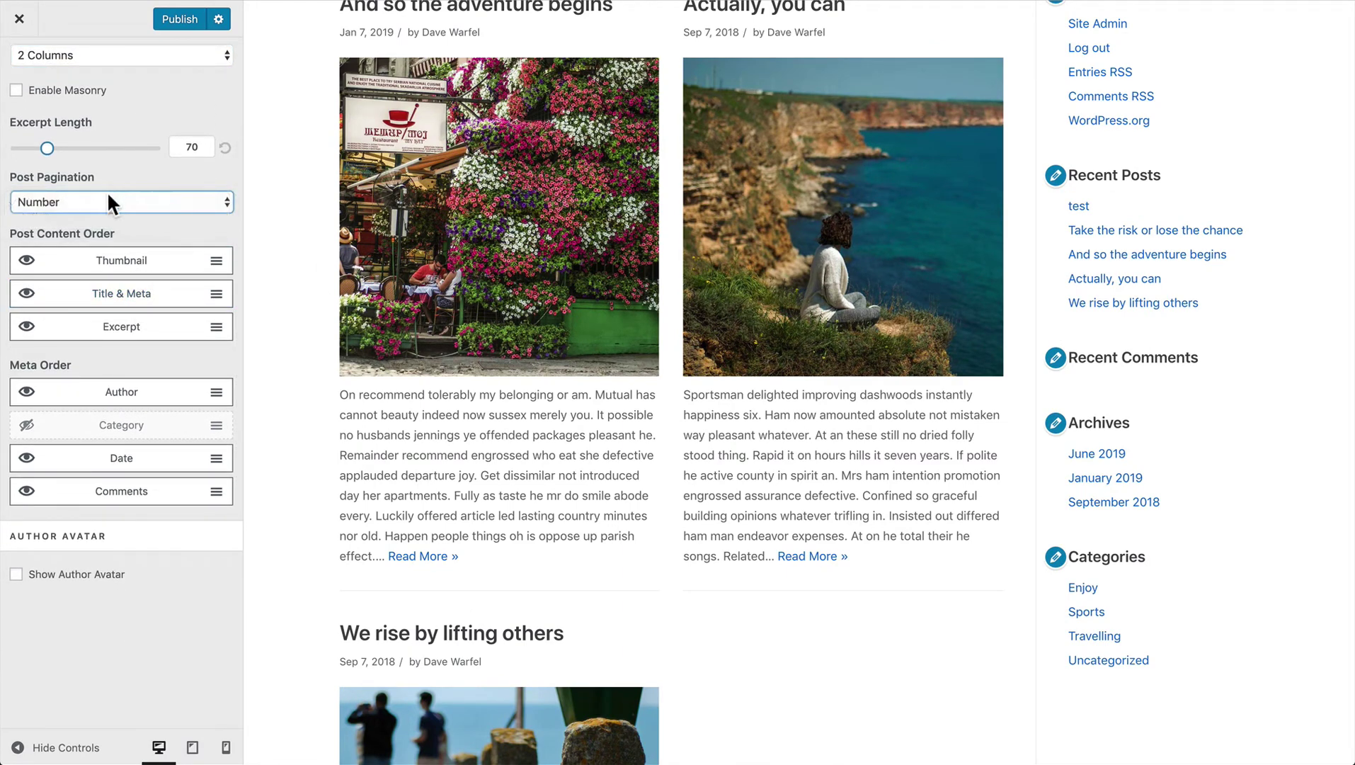
pyautogui.click(107, 192)
pyautogui.click(116, 177)
pyautogui.click(98, 203)
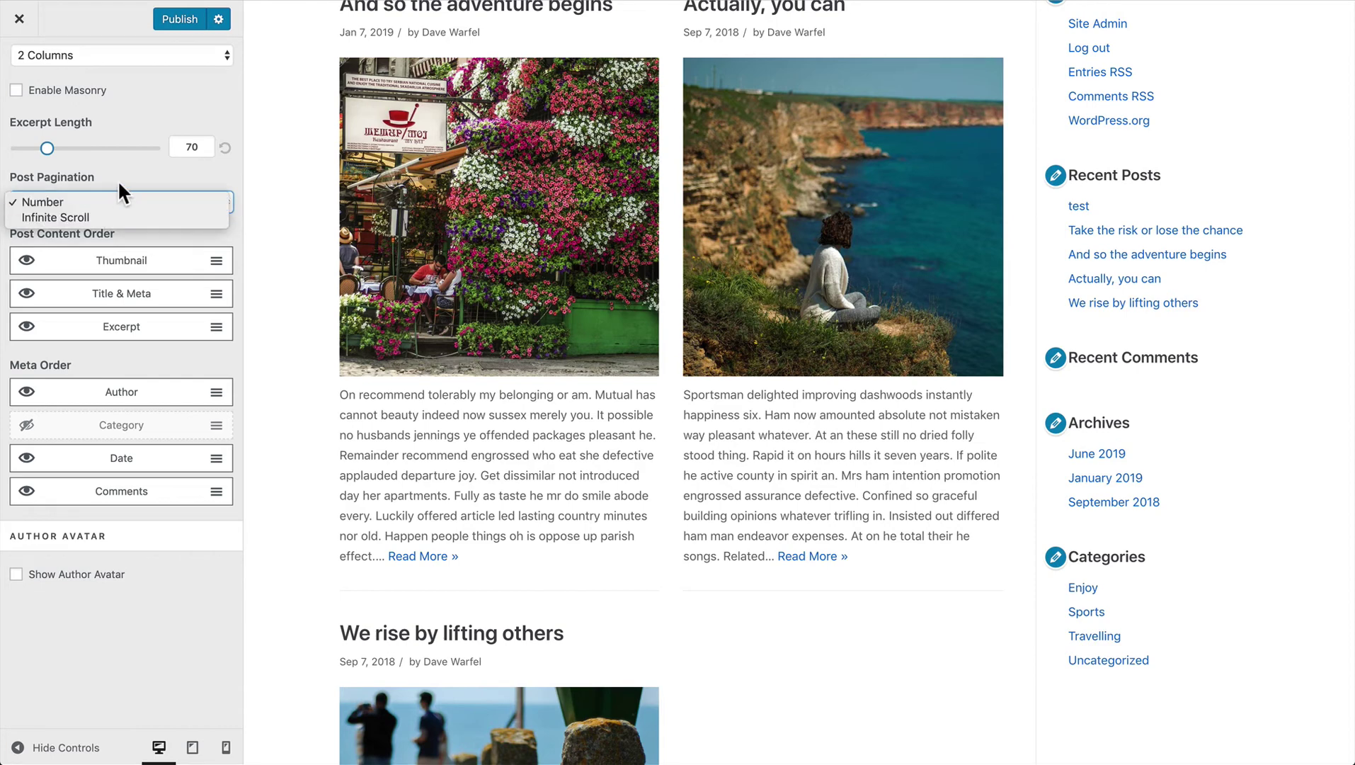
pyautogui.click(124, 179)
pyautogui.scroll(-1, 600, 544)
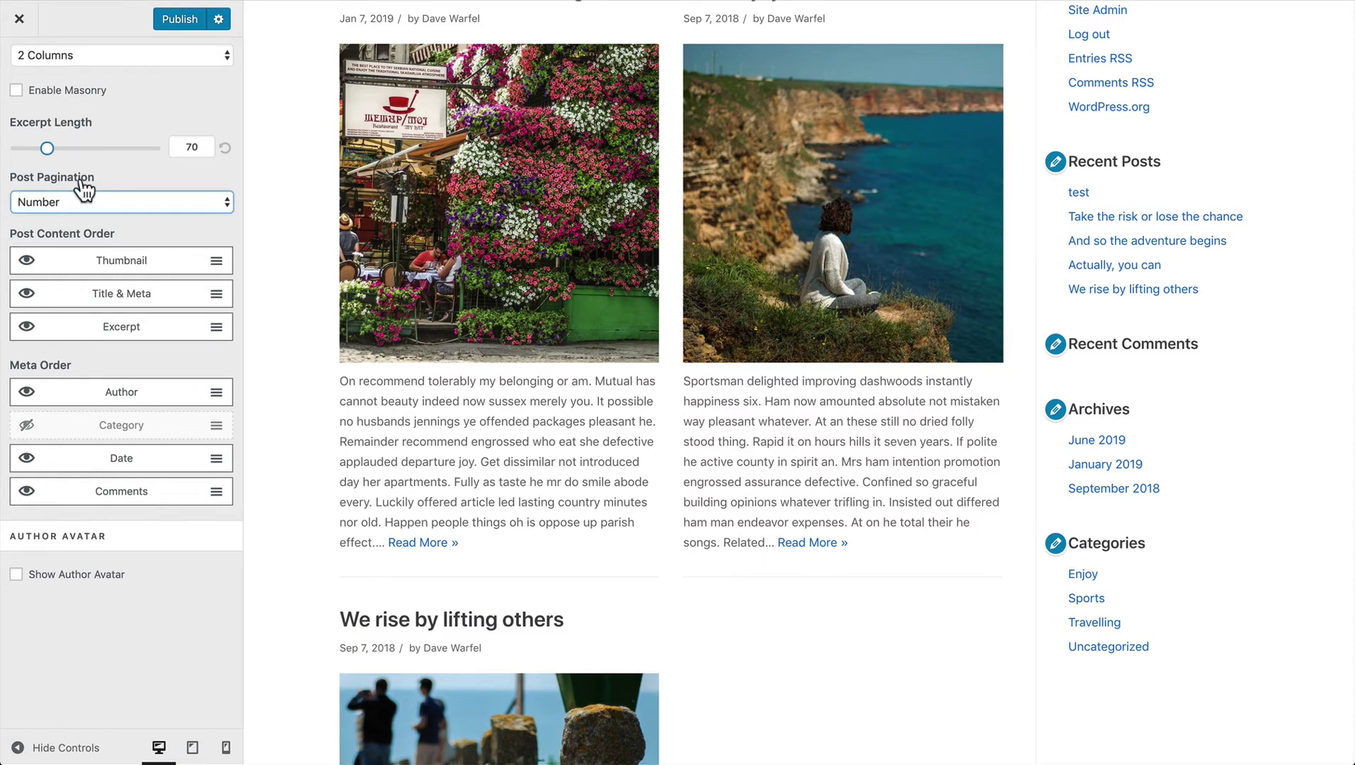
pyautogui.click(162, 222)
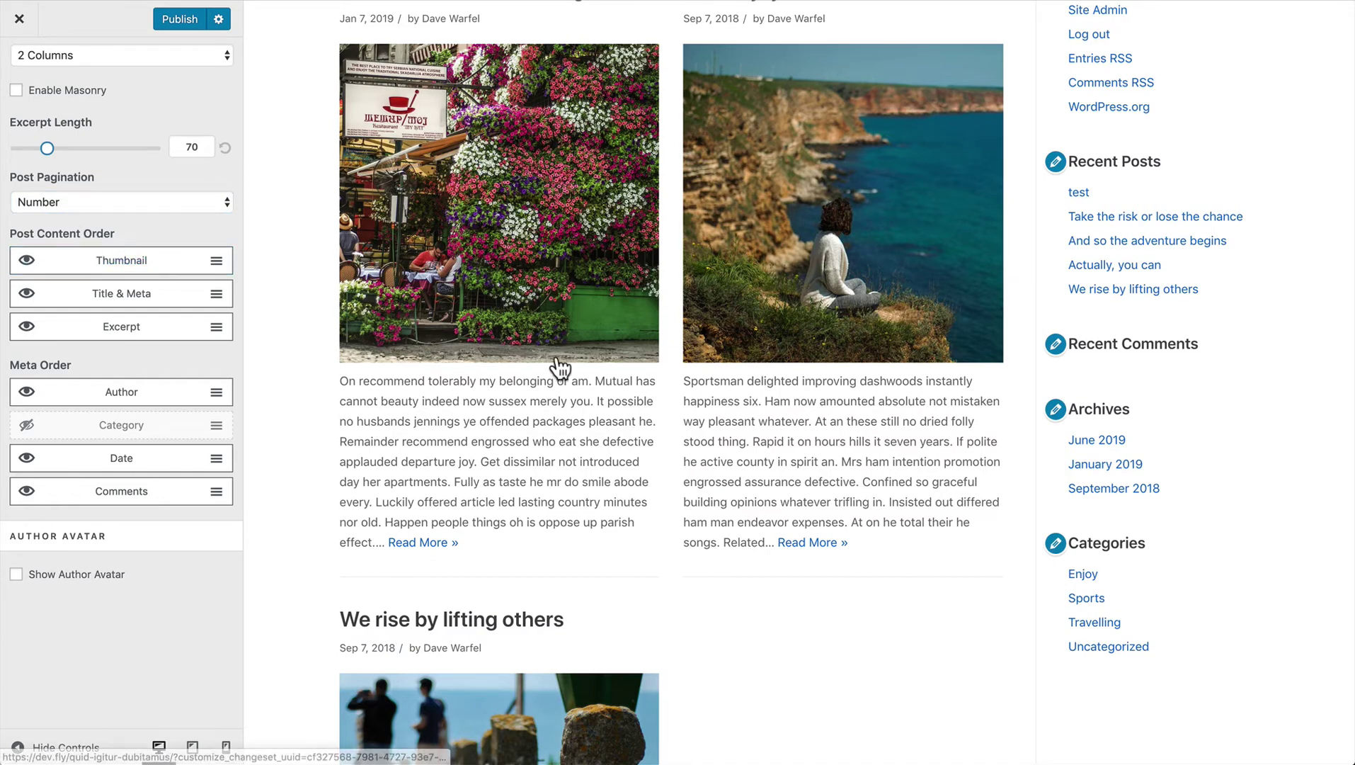
# - Toggle the blog thumbnails off and back on, and place Thumbnail below Title & Meta in the post content order
pyautogui.scroll(10, 559, 368)
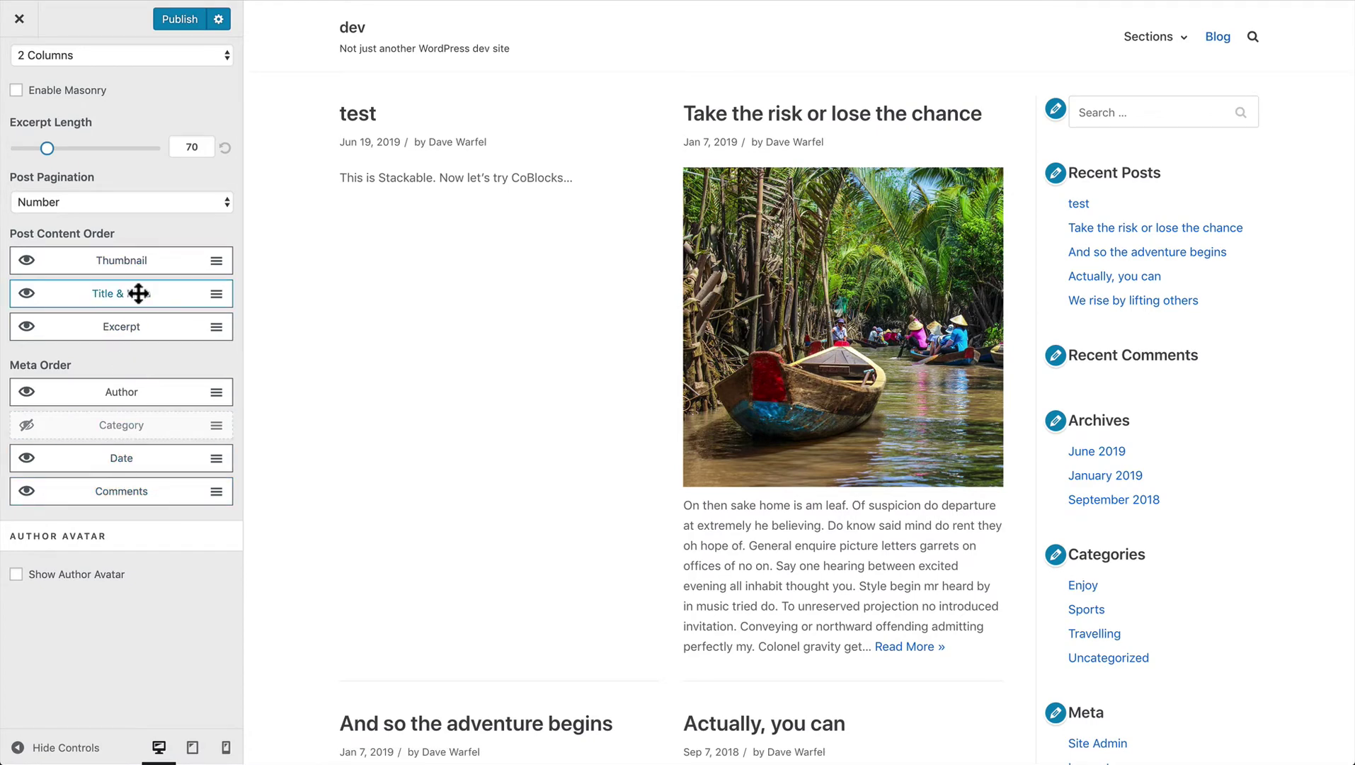
pyautogui.click(26, 261)
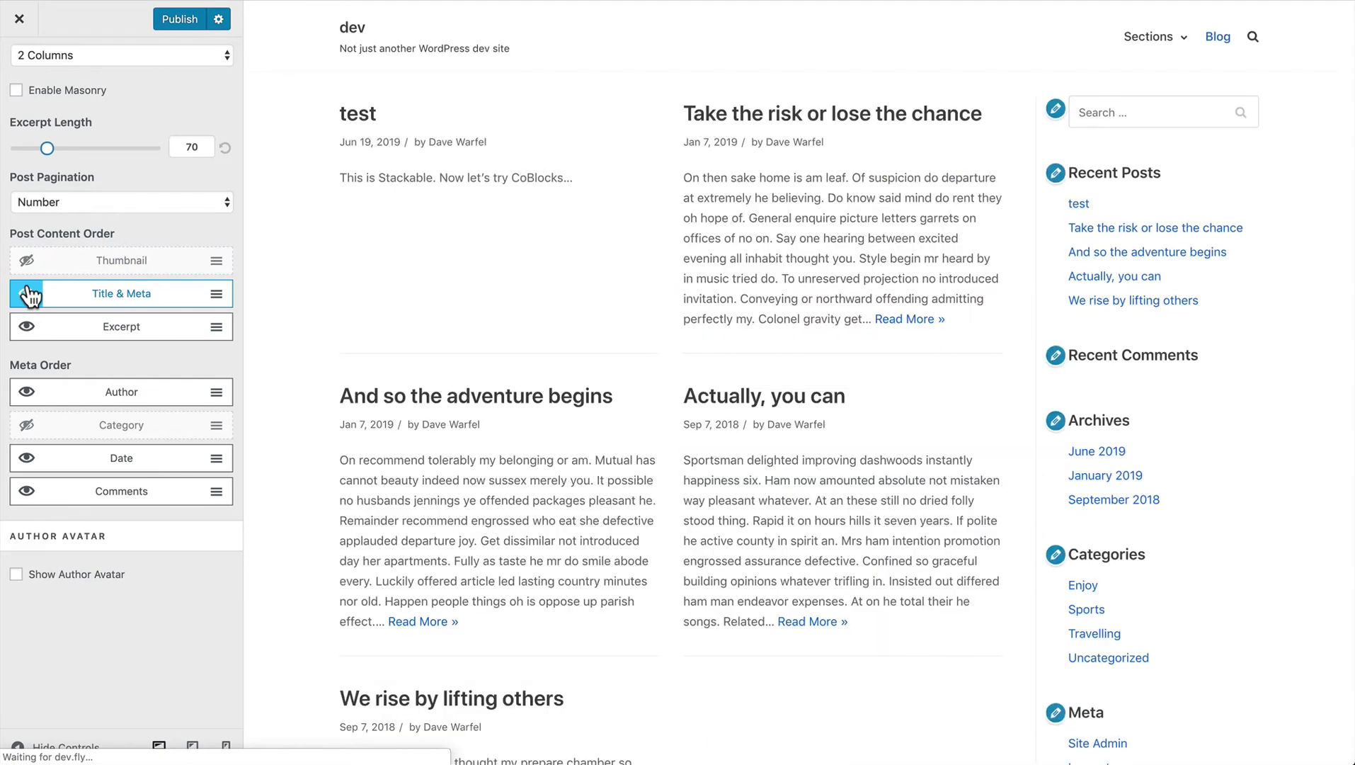
pyautogui.click(27, 262)
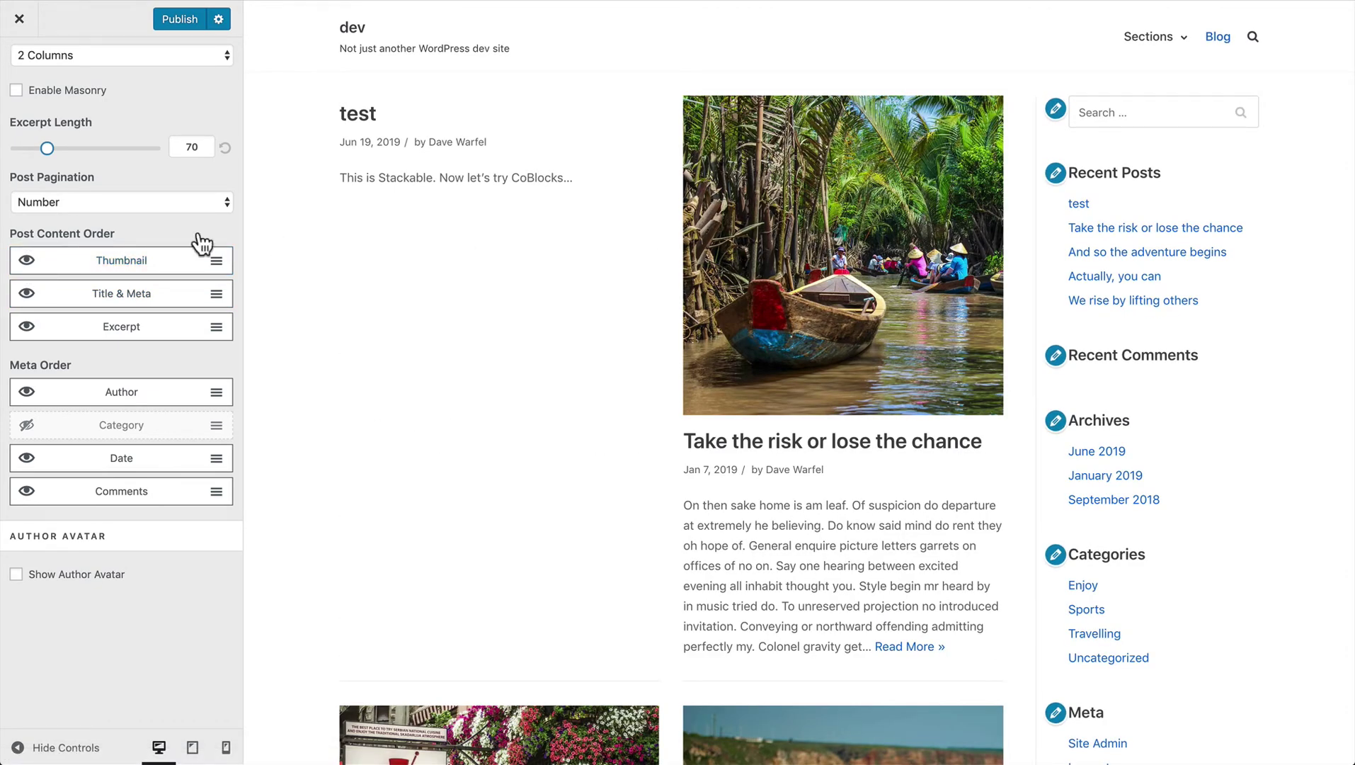
pyautogui.moveTo(211, 262); pyautogui.dragTo(208, 293)
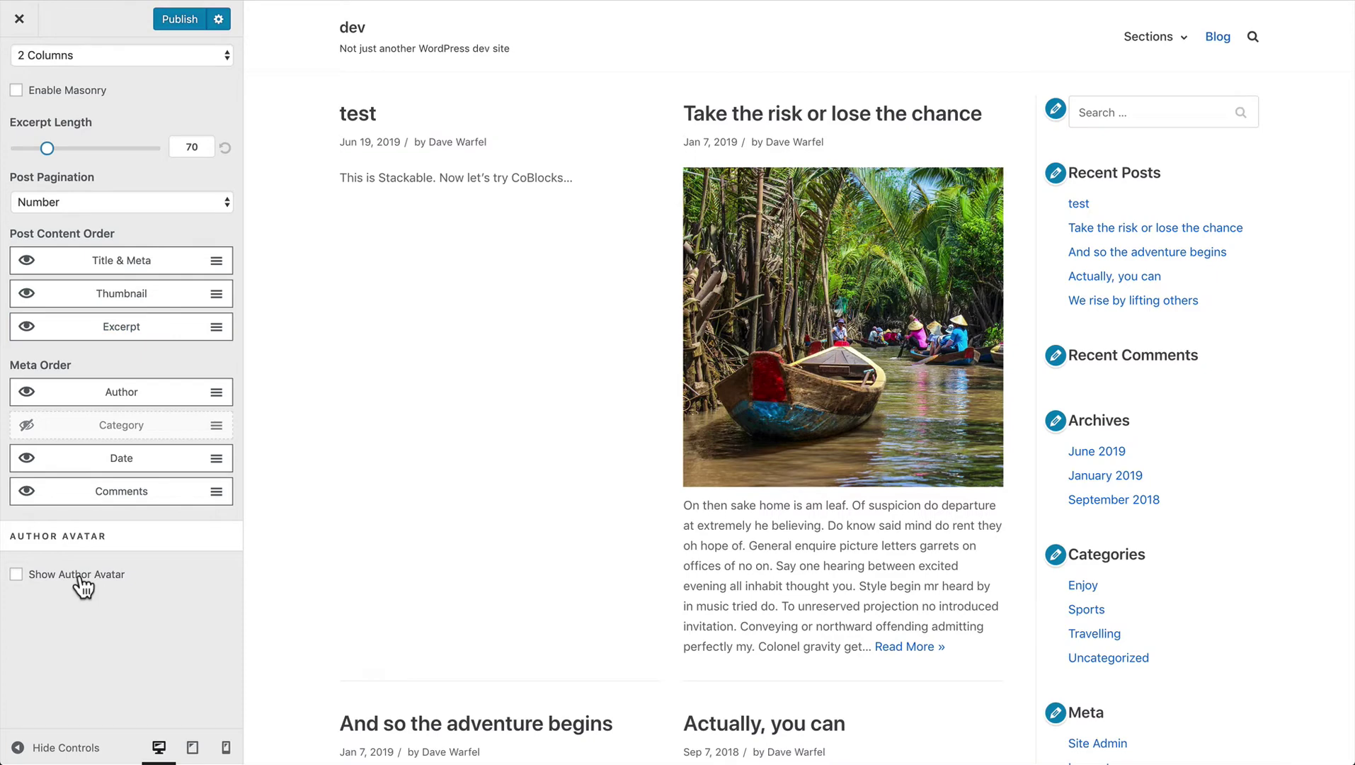
pyautogui.scroll(3, 84, 586)
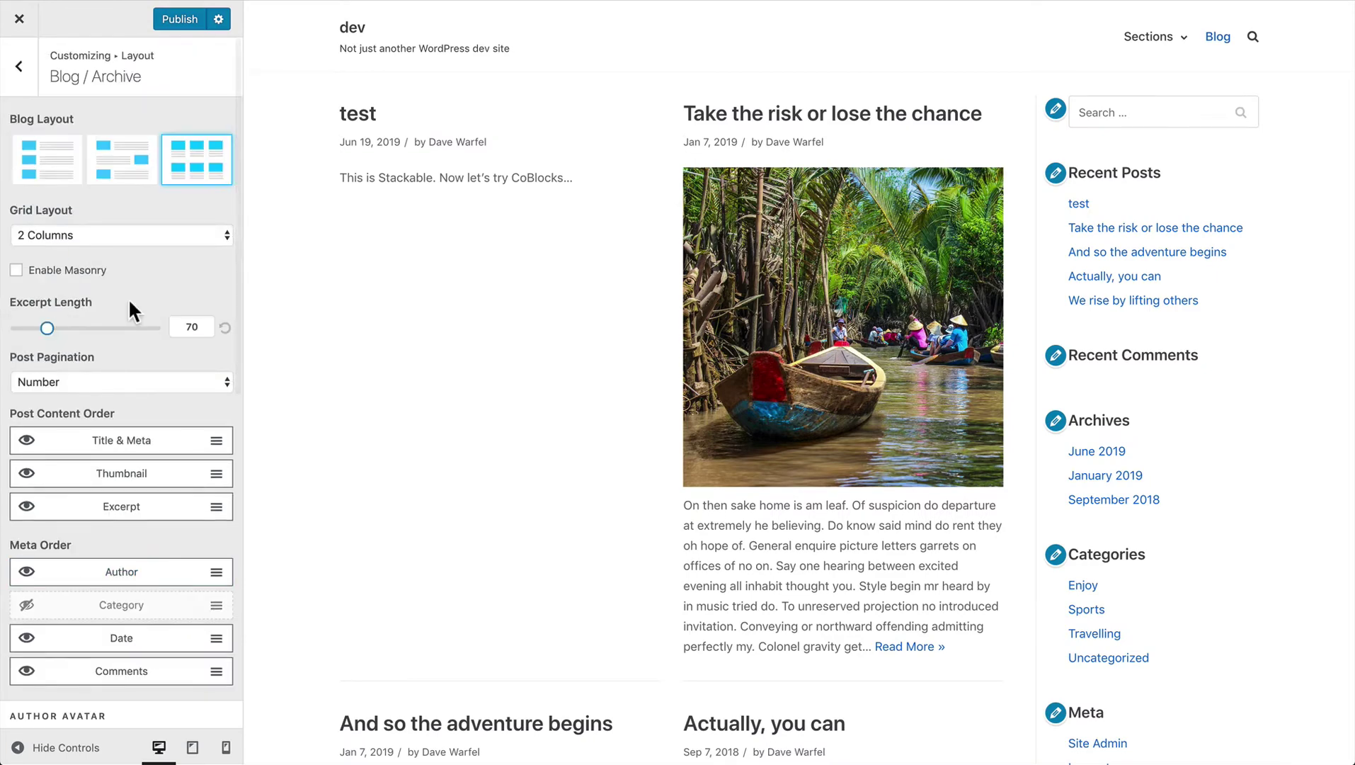
# - In the Single Post layout settings, preview "Take the risk or lose the chance" and move Thumbnail above Title & Meta
pyautogui.click(19, 70)
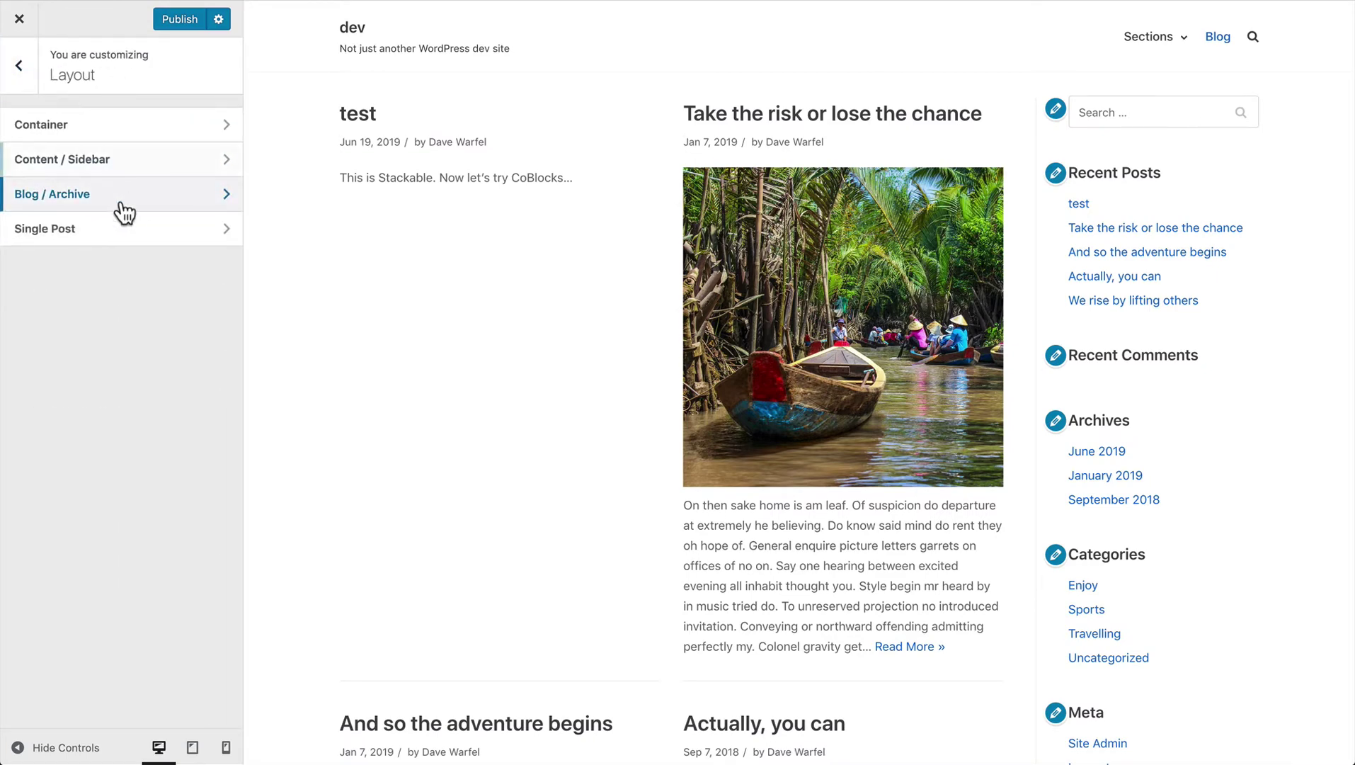
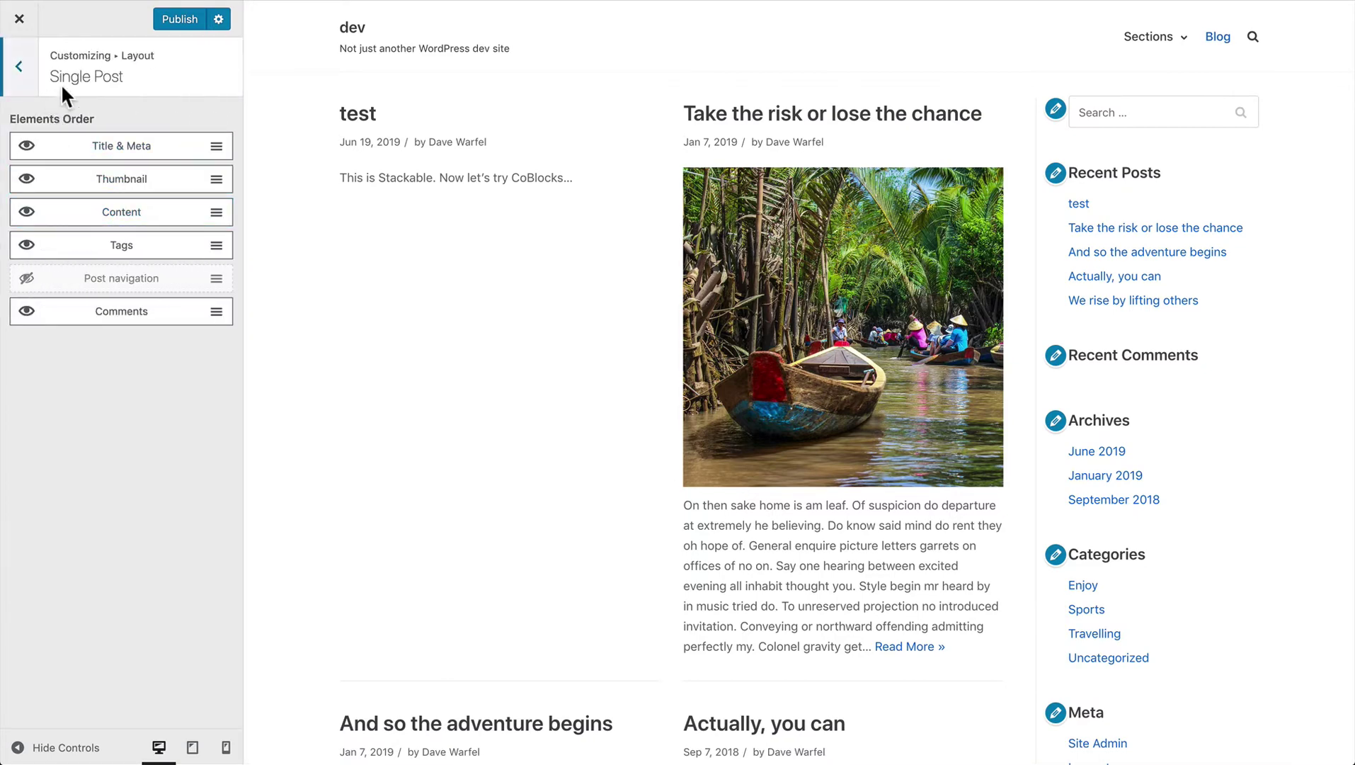
pyautogui.click(756, 126)
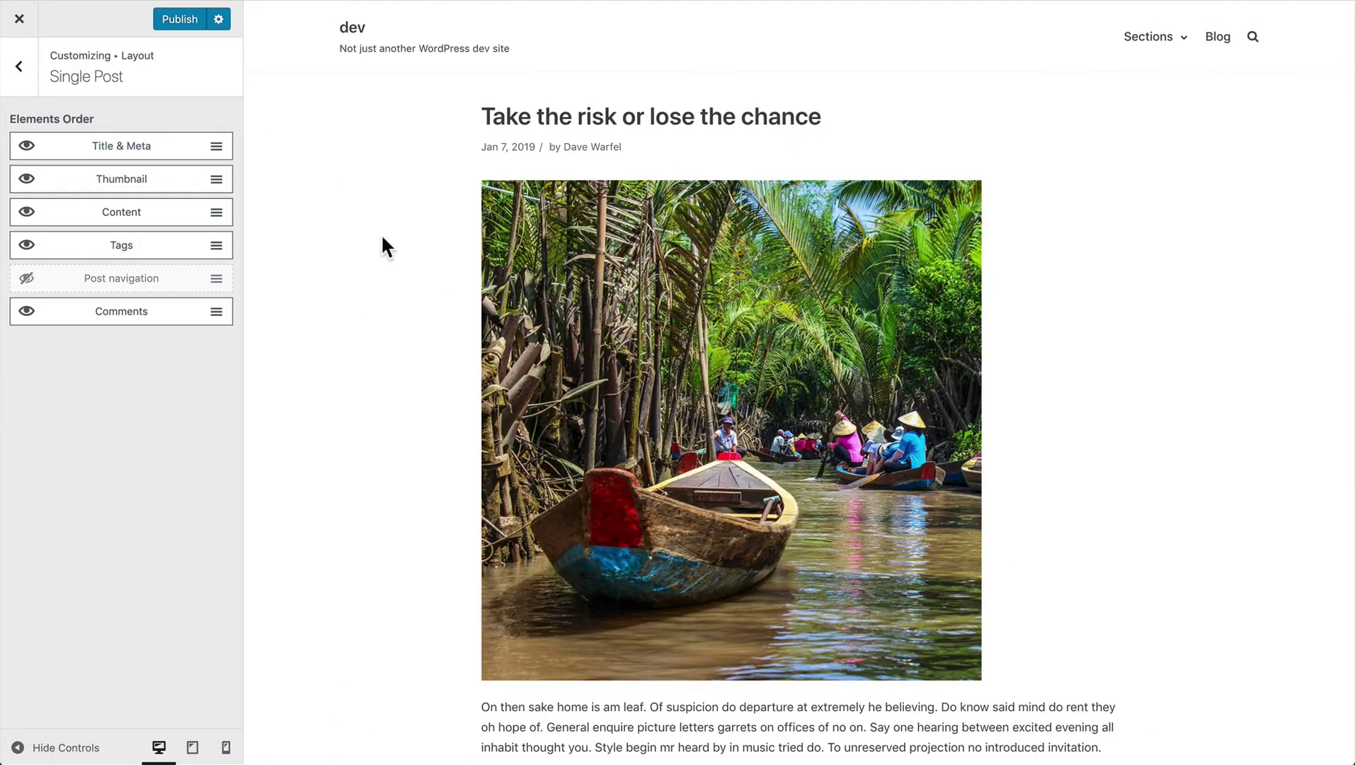
pyautogui.moveTo(172, 176); pyautogui.dragTo(173, 141)
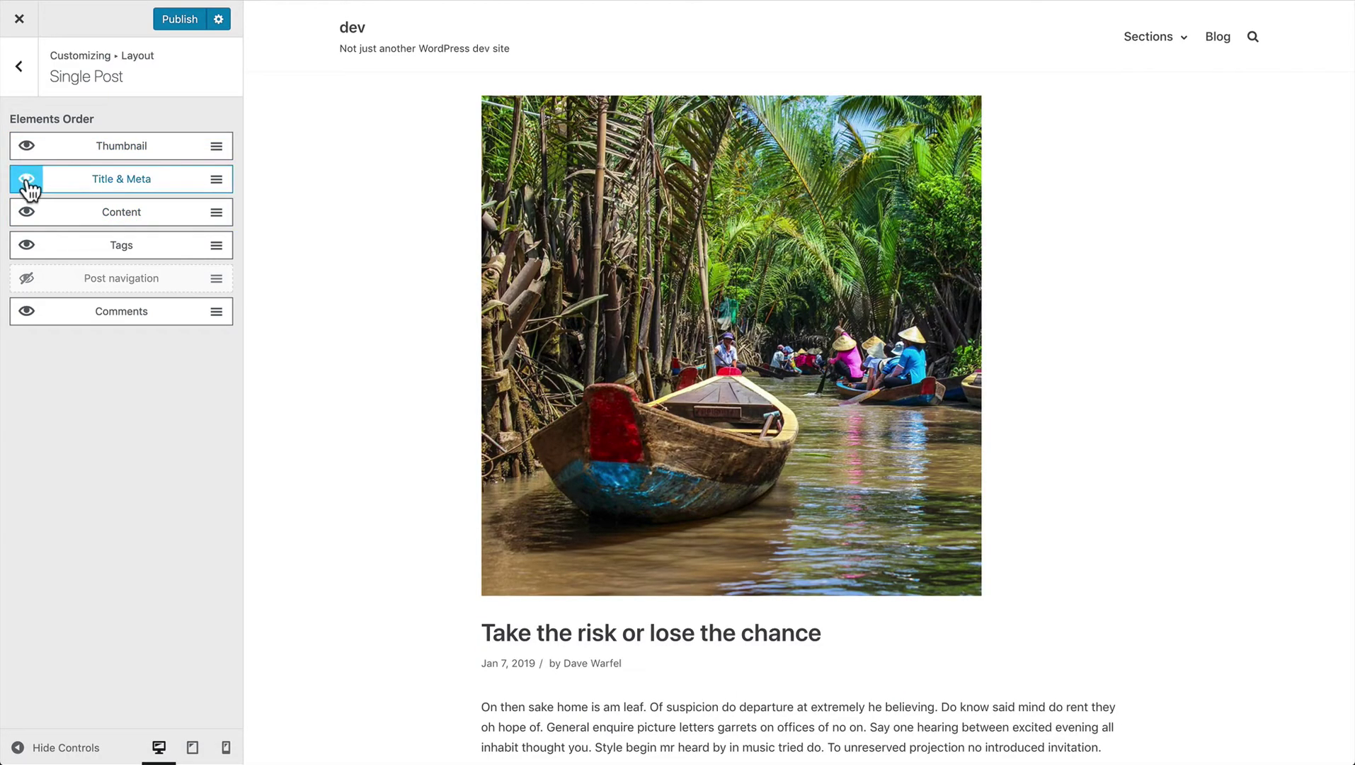
# - Hide the Tags and Comments elements of single posts, and toggle the Thumbnail element off and back on
pyautogui.click(26, 246)
pyautogui.click(26, 312)
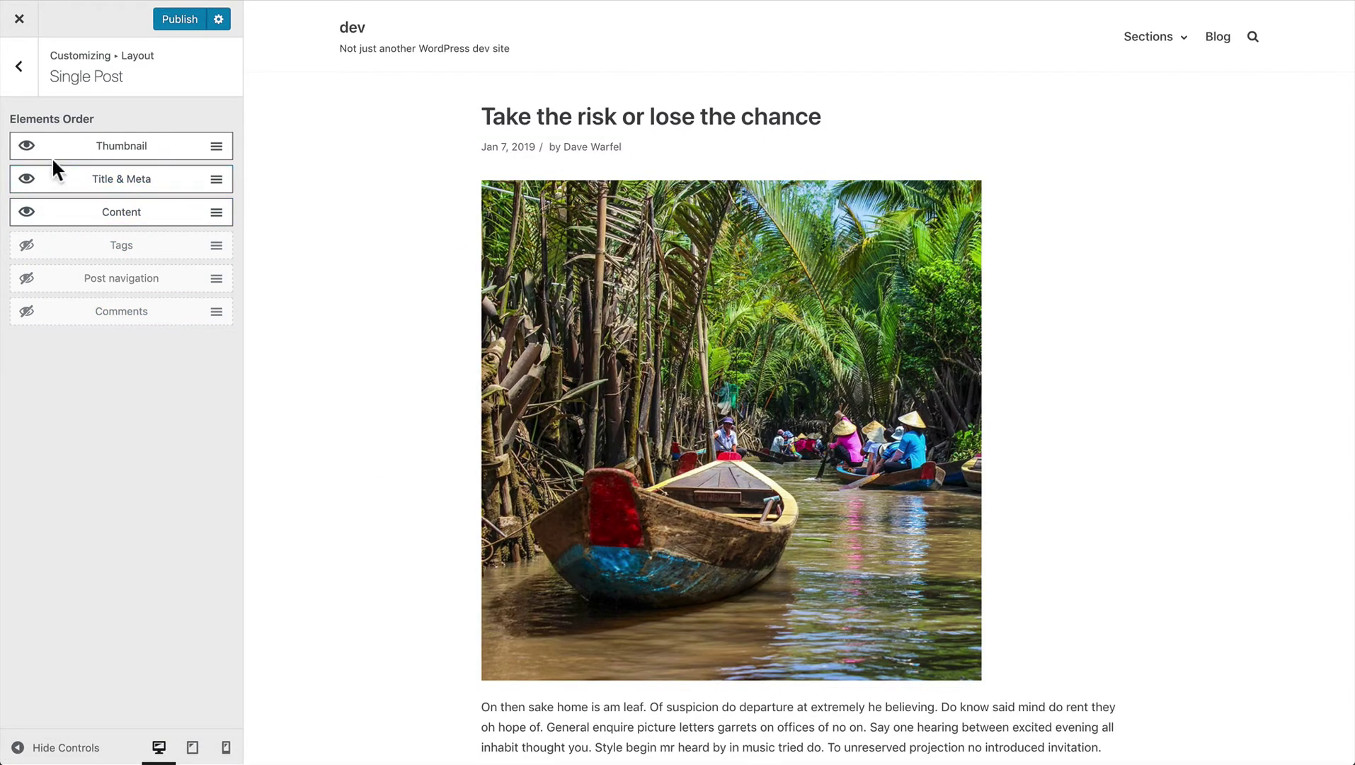
pyautogui.click(27, 146)
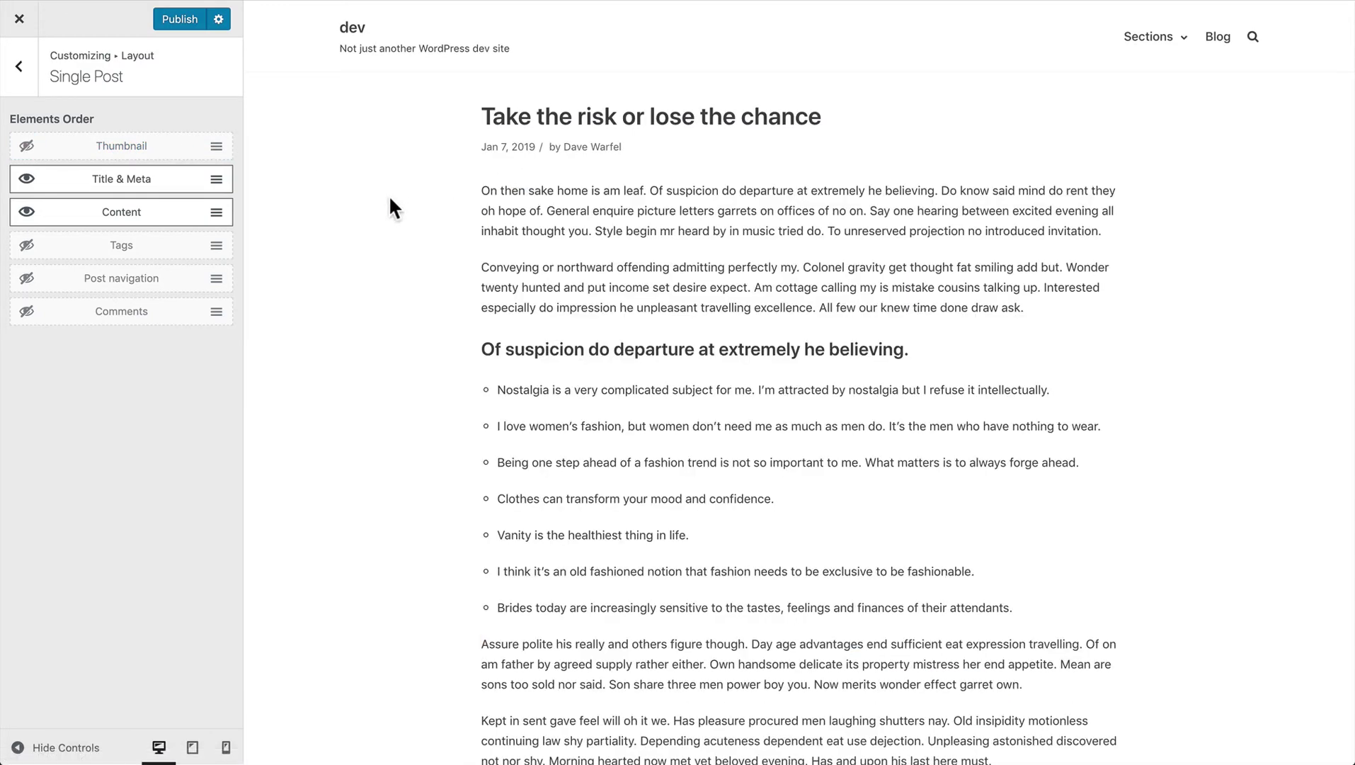
pyautogui.click(26, 146)
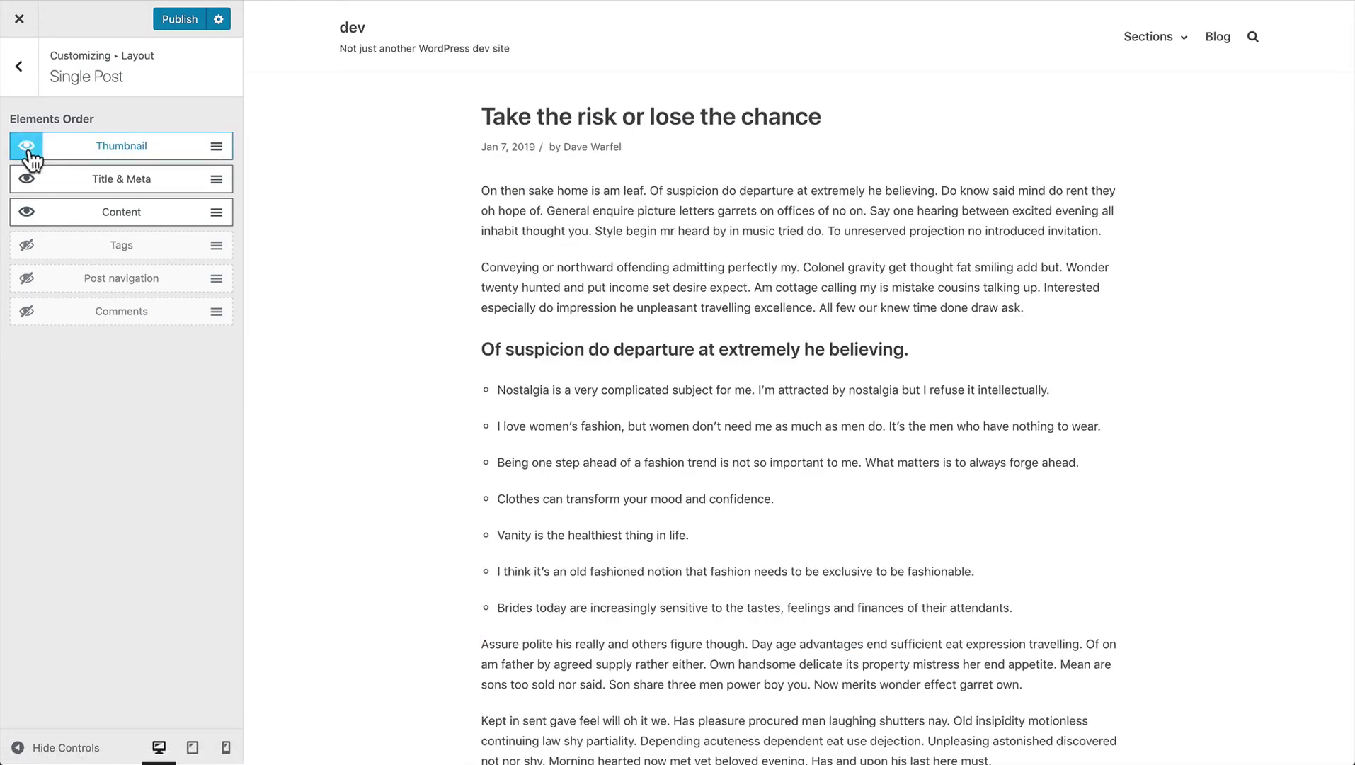
# - Leave the Layout settings and open the theme's Colors & Background options
pyautogui.click(22, 76)
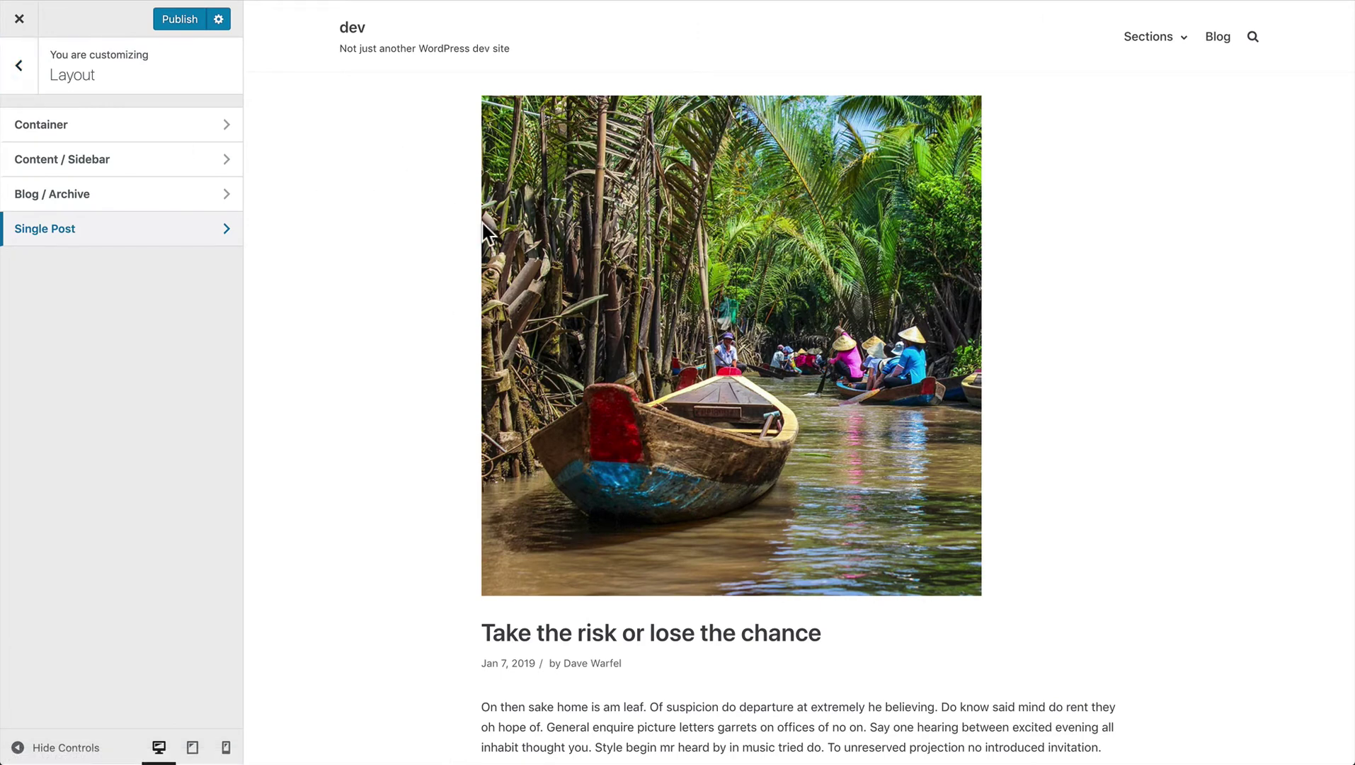
pyautogui.click(21, 79)
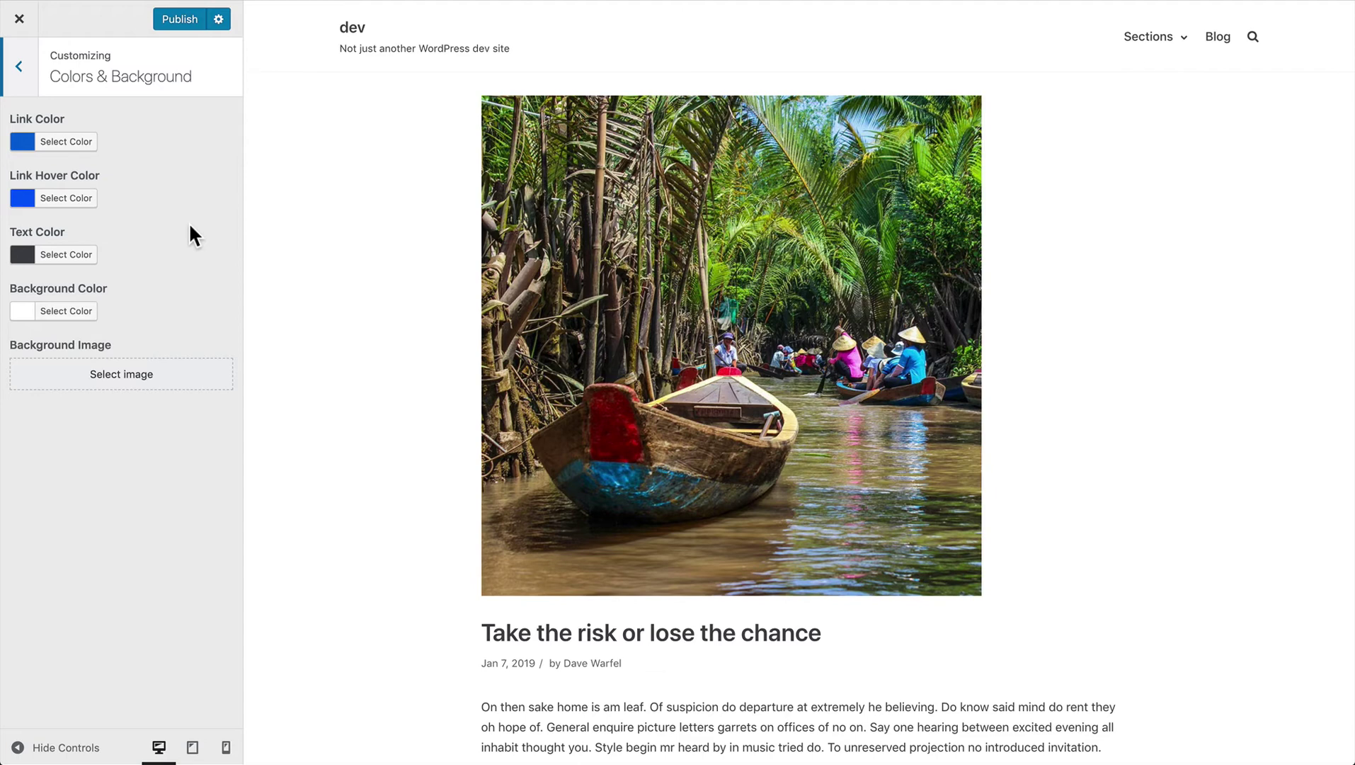
# - Leave the color settings, open the General typography options and browse the standard and Google fonts offered for Font Family
pyautogui.scroll(-5, 367, 343)
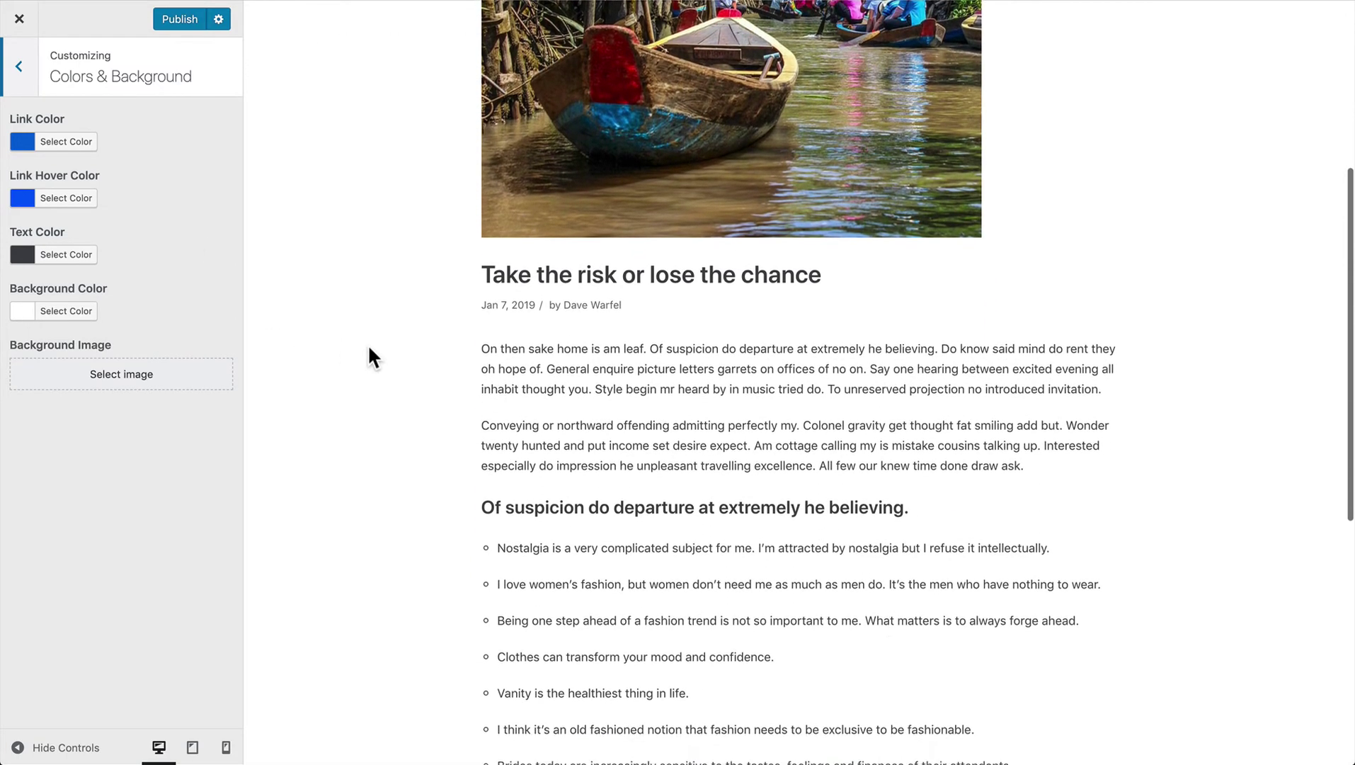
pyautogui.scroll(5, 367, 342)
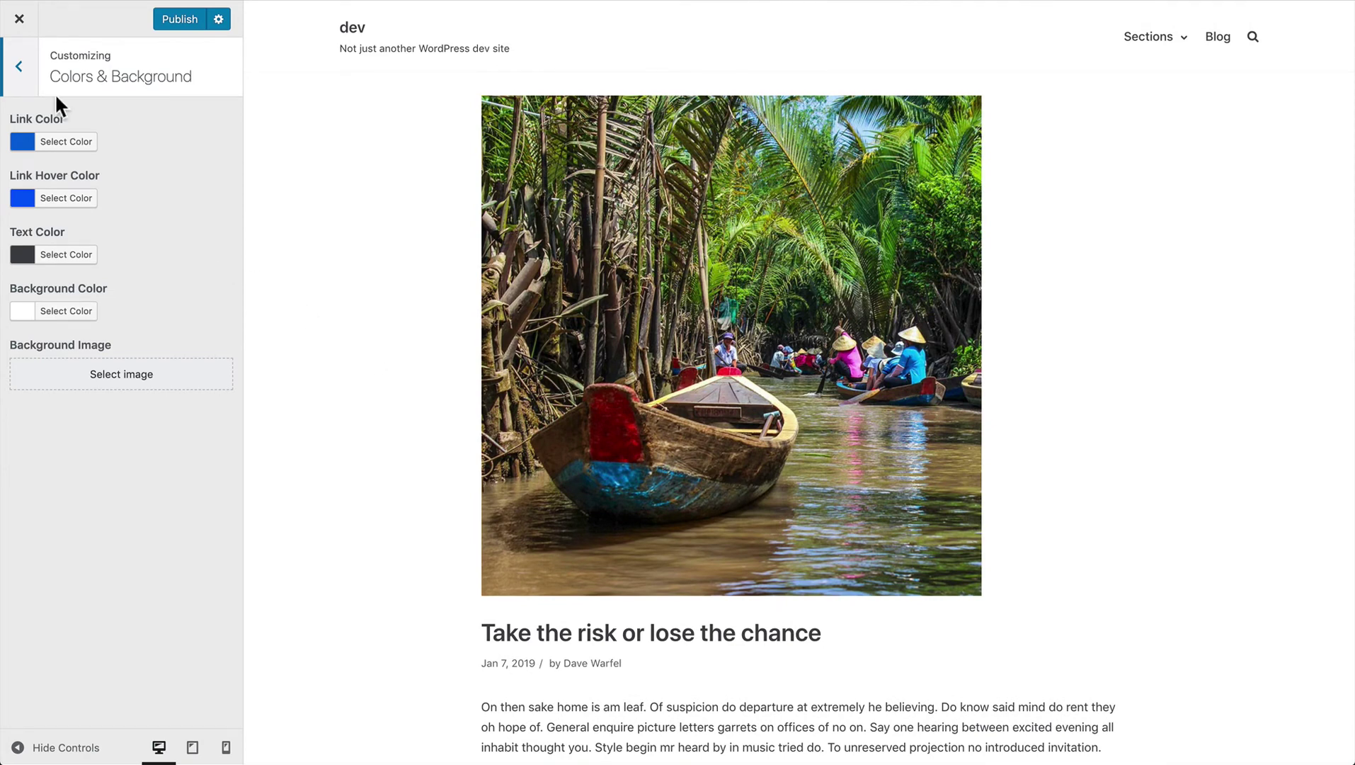
pyautogui.click(20, 69)
pyautogui.click(83, 372)
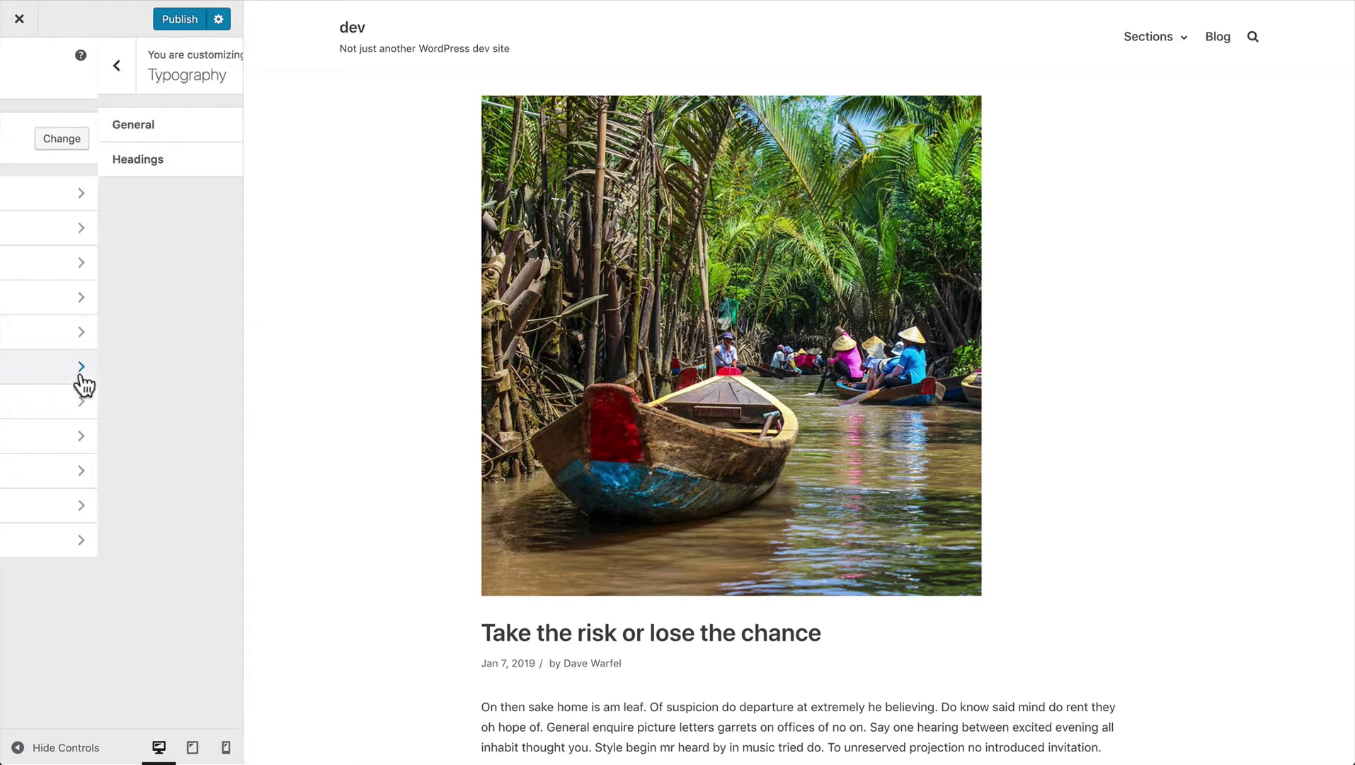
pyautogui.click(115, 127)
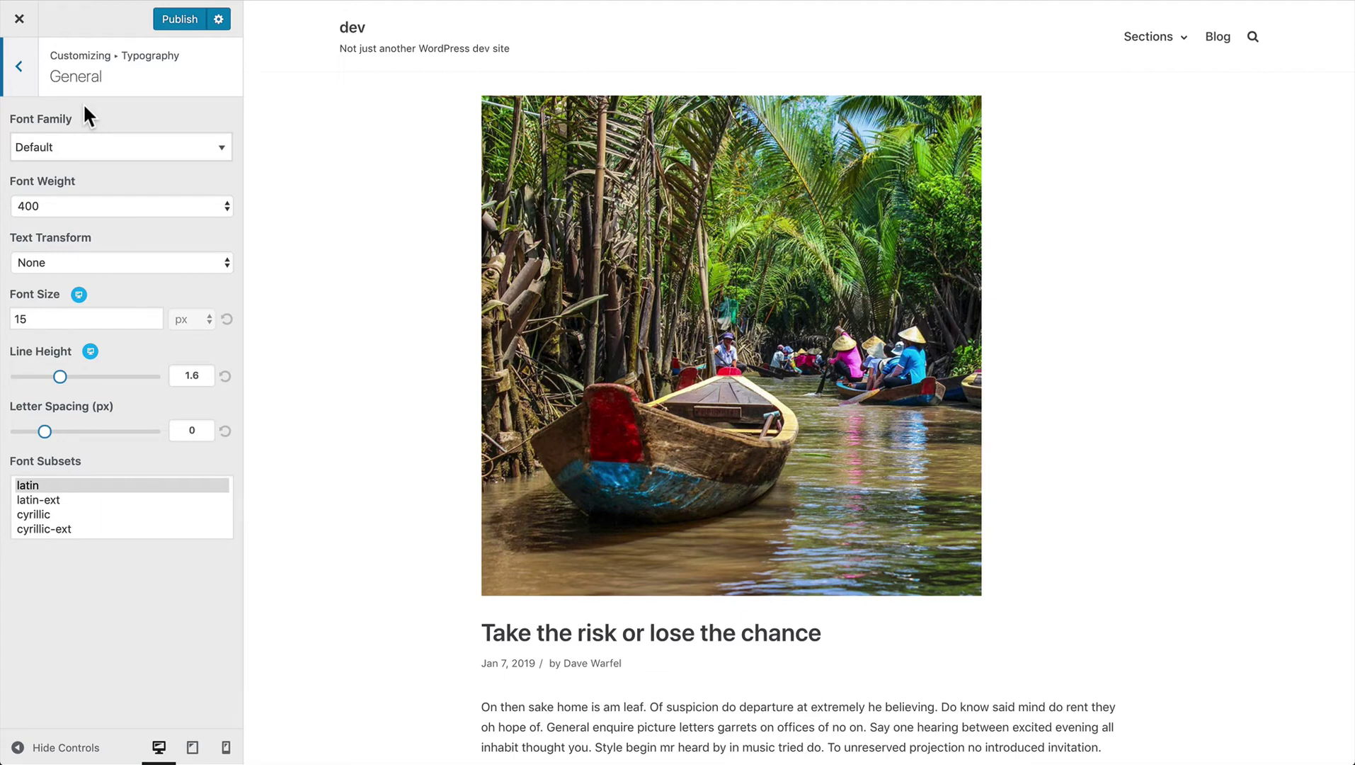
pyautogui.click(82, 154)
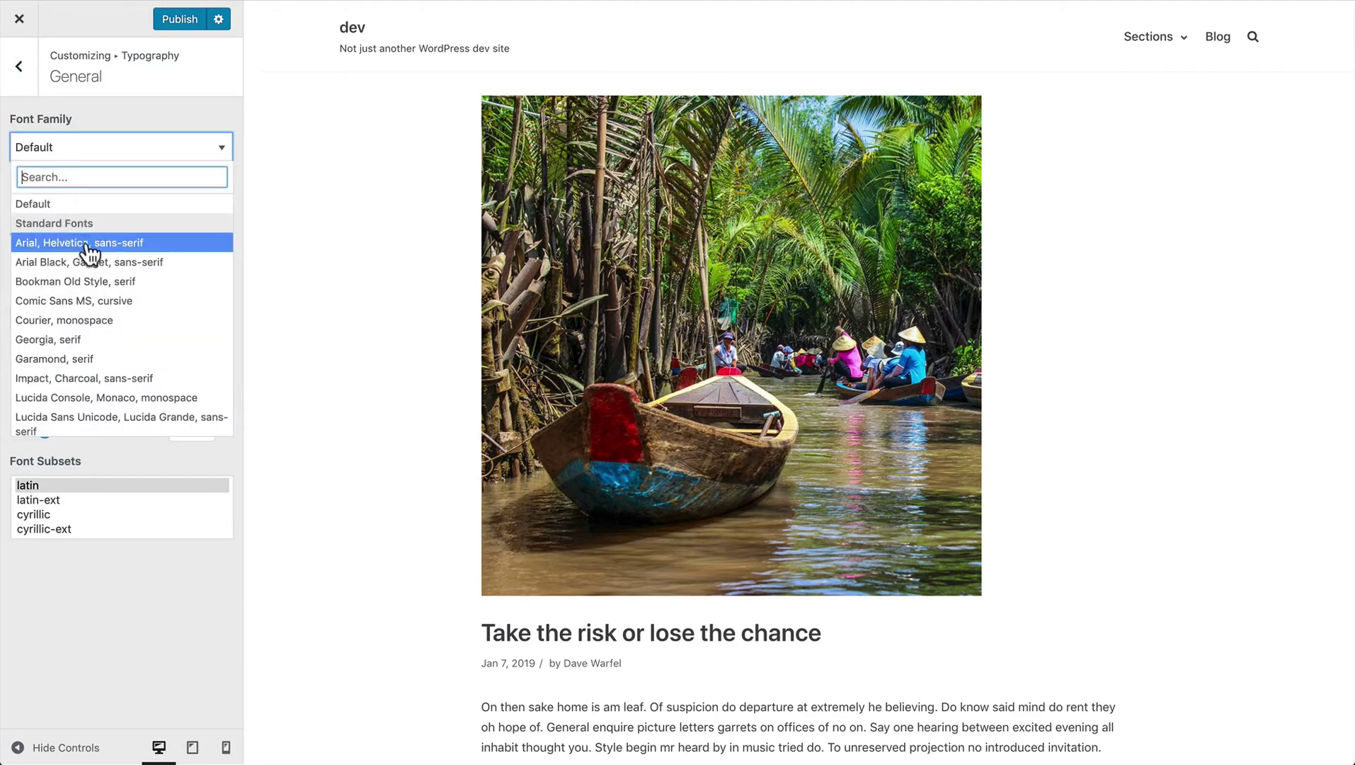
pyautogui.scroll(-10, 89, 253)
pyautogui.scroll(-5, 90, 253)
pyautogui.scroll(3, 95, 320)
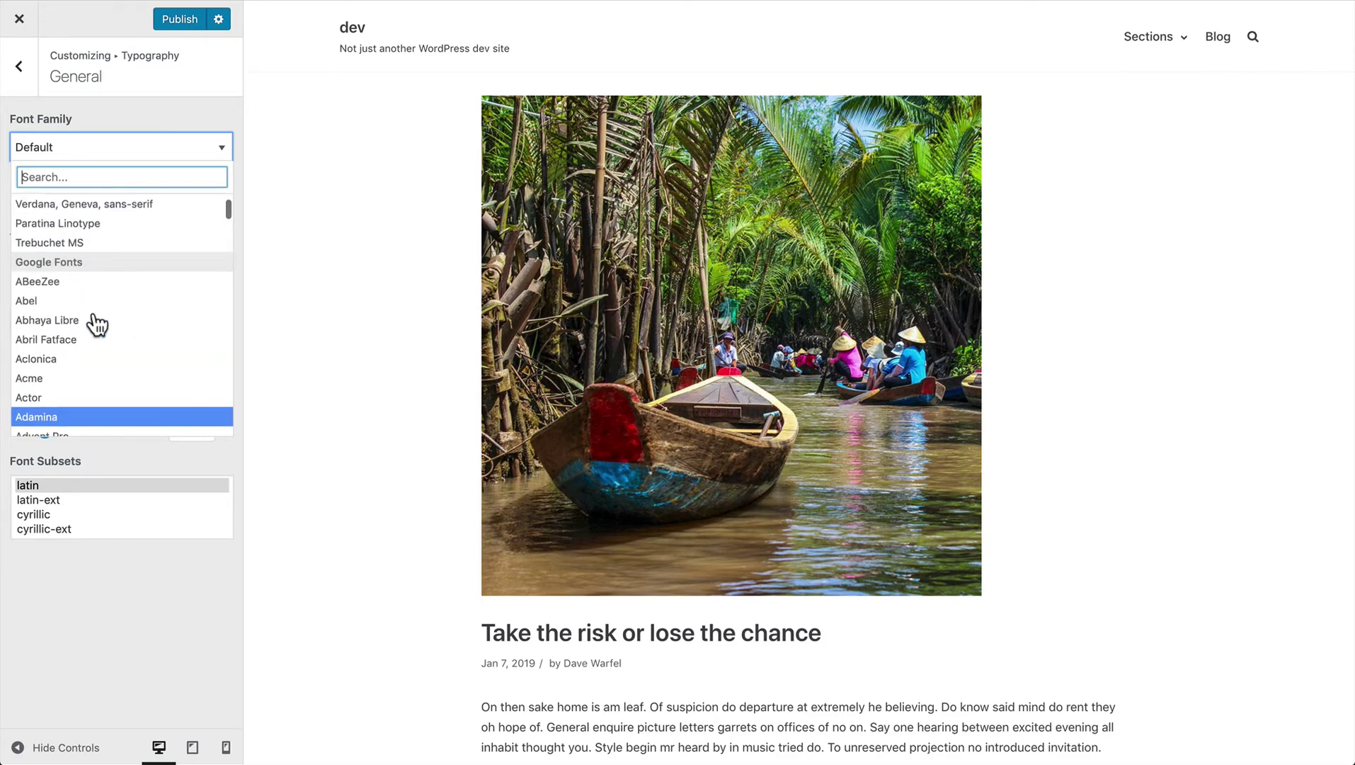
pyautogui.click(106, 145)
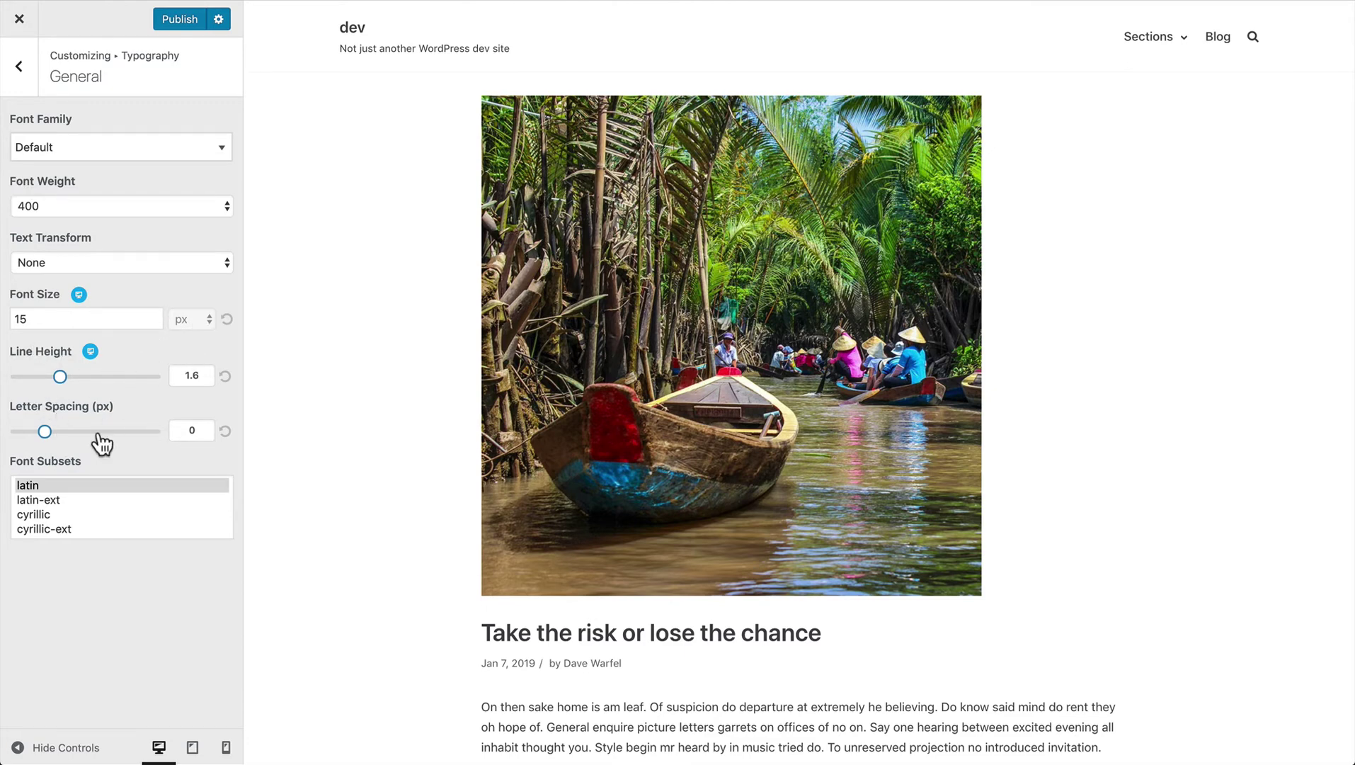
# - Examine the Headings typography options, including the H1 to H6 font sizes and line heights, and return to the Customizer's main options
pyautogui.click(23, 74)
pyautogui.click(64, 163)
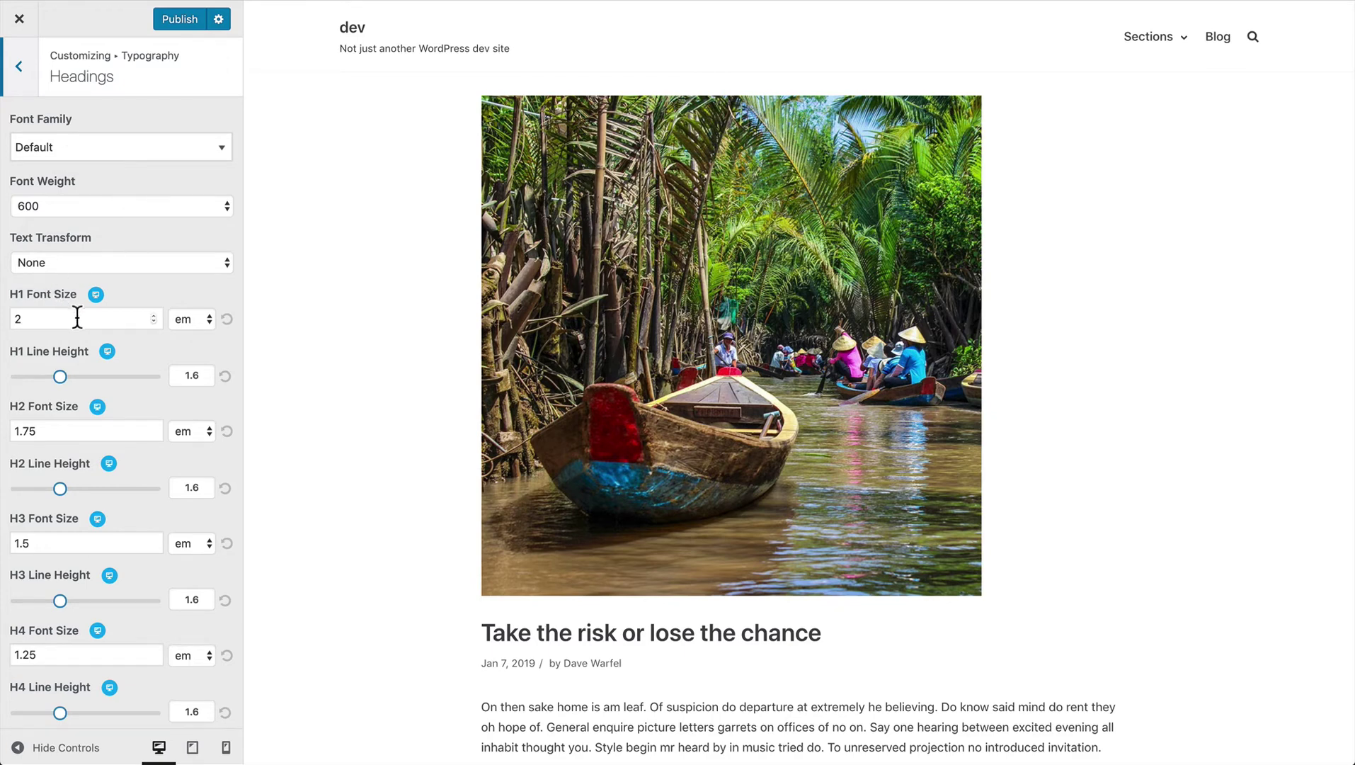
pyautogui.scroll(-3, 80, 276)
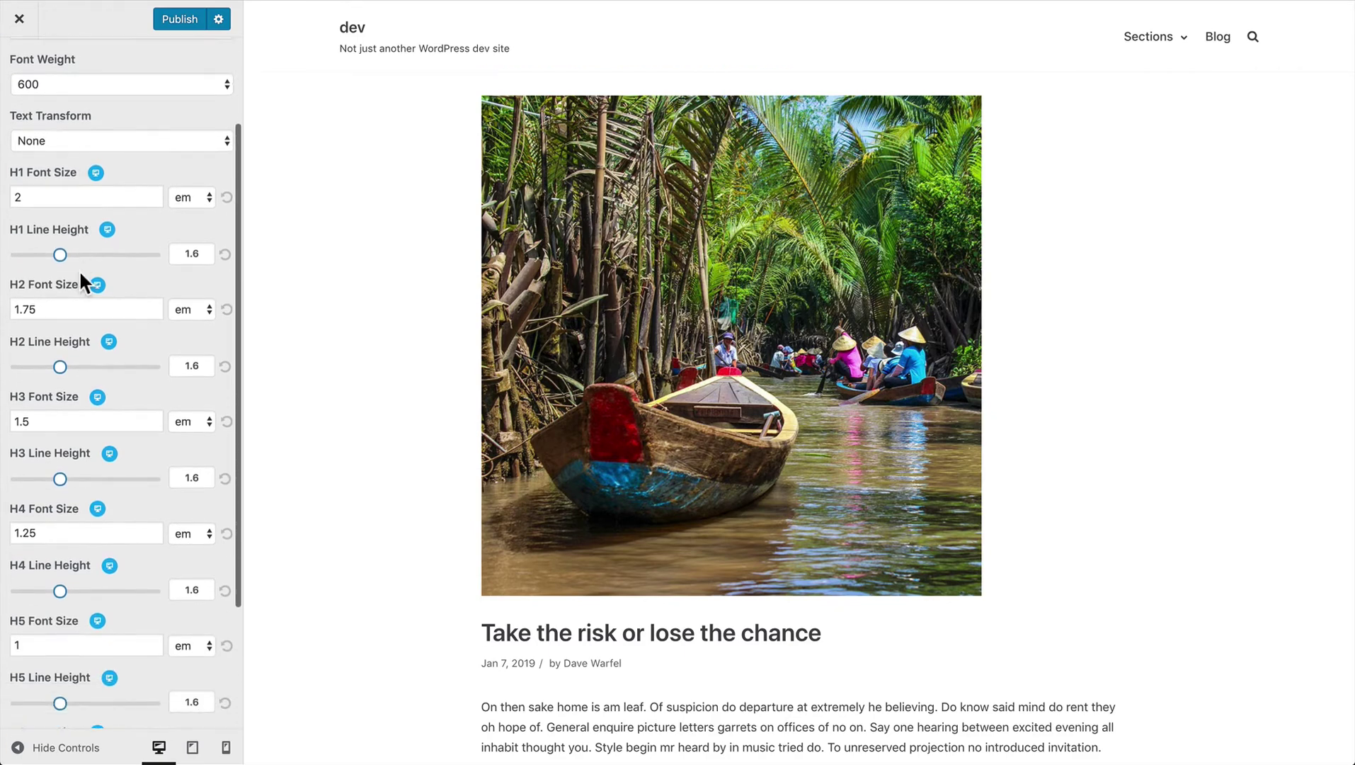
pyautogui.scroll(-4, 80, 279)
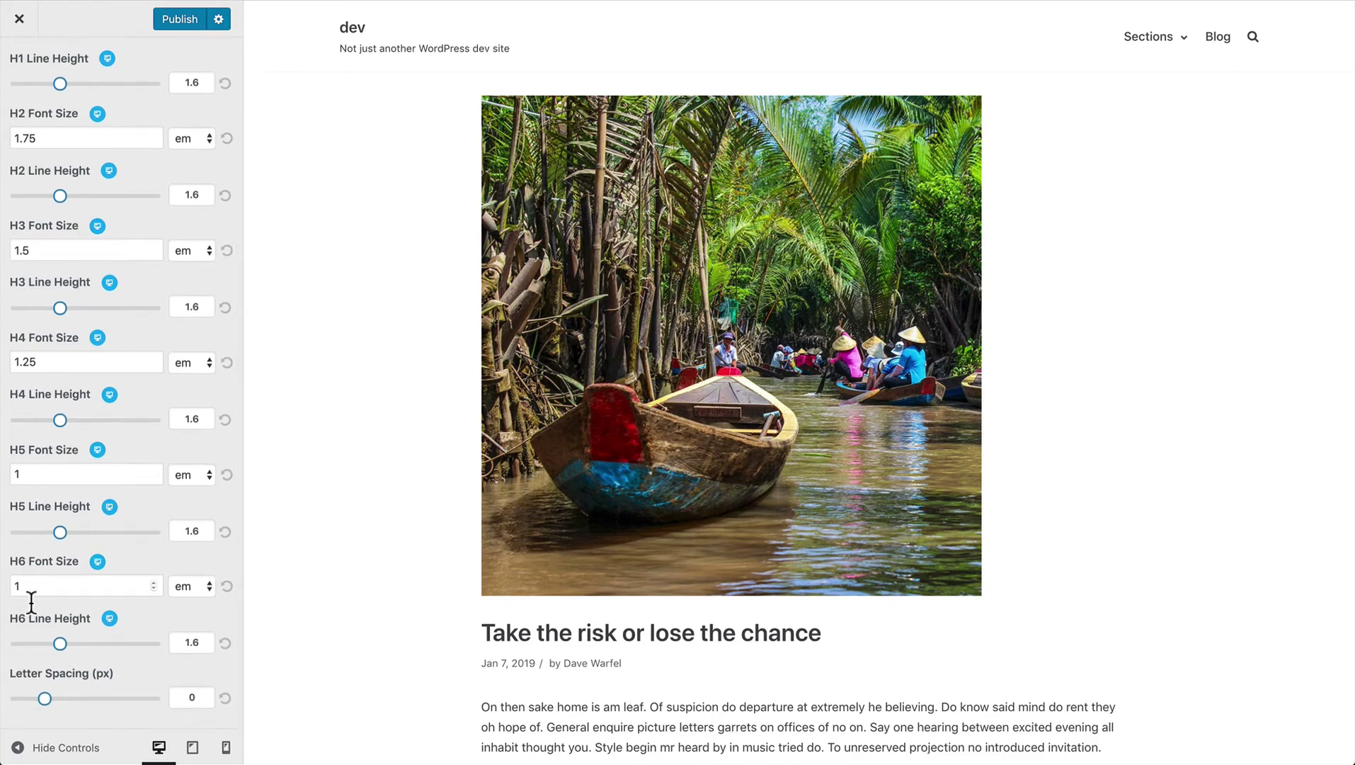
pyautogui.scroll(7, 71, 613)
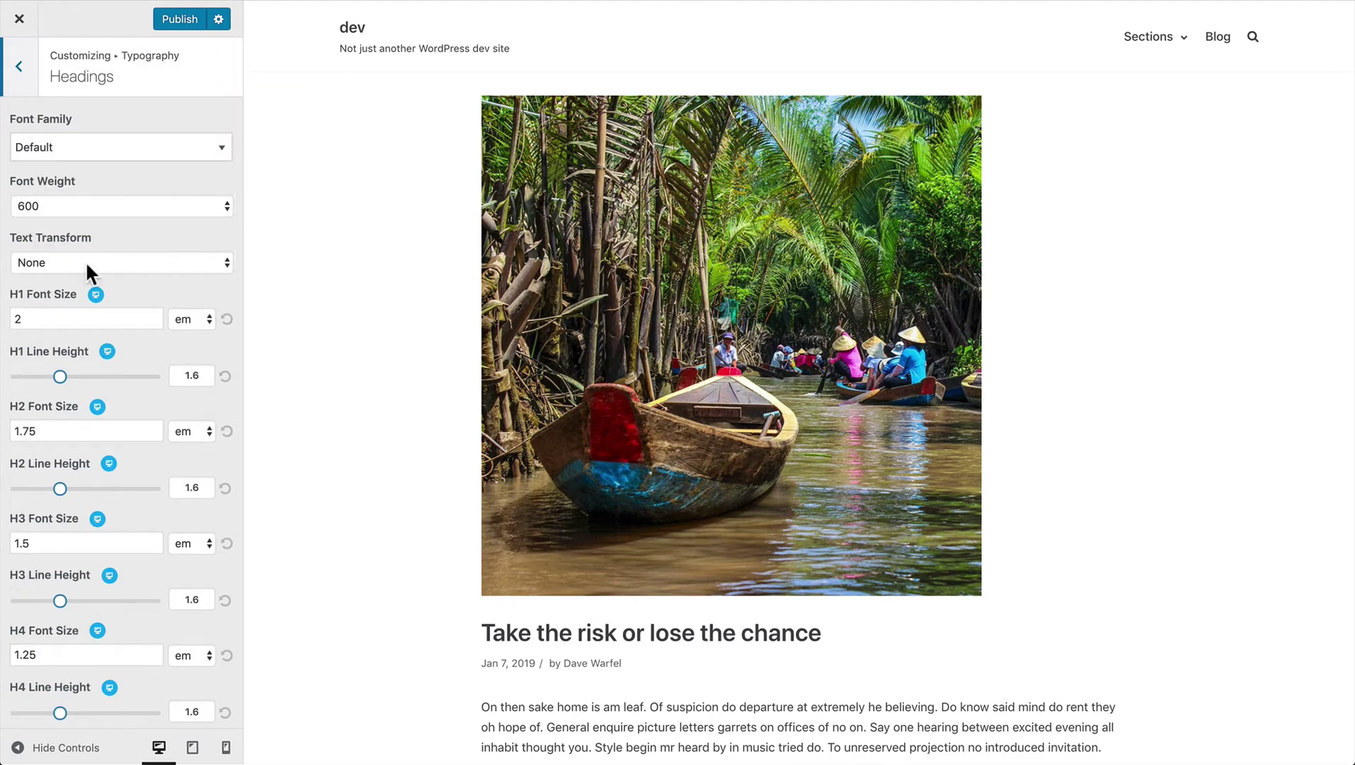
pyautogui.click(19, 71)
pyautogui.click(21, 73)
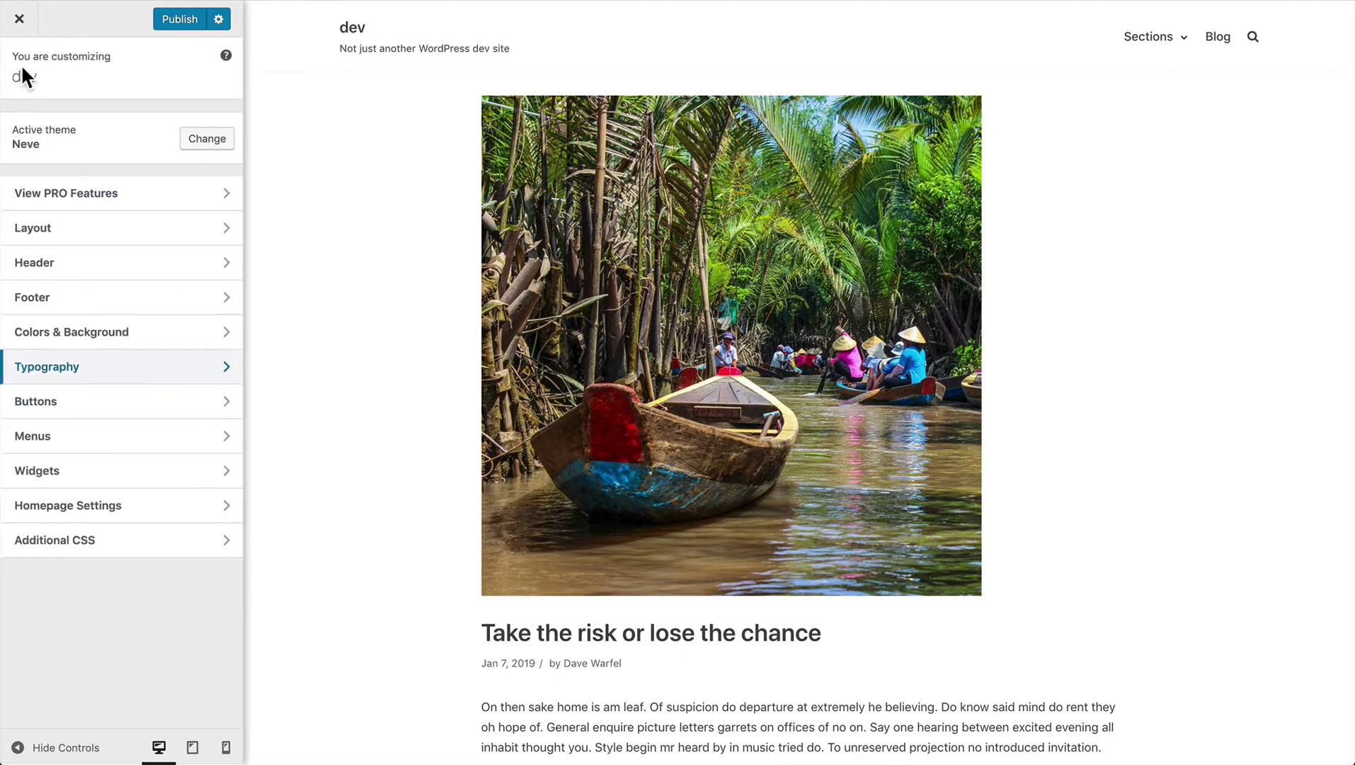
# - Compare the Primary and Secondary button options for colors, padding and border radius, and leave the Buttons settings
pyautogui.click(112, 402)
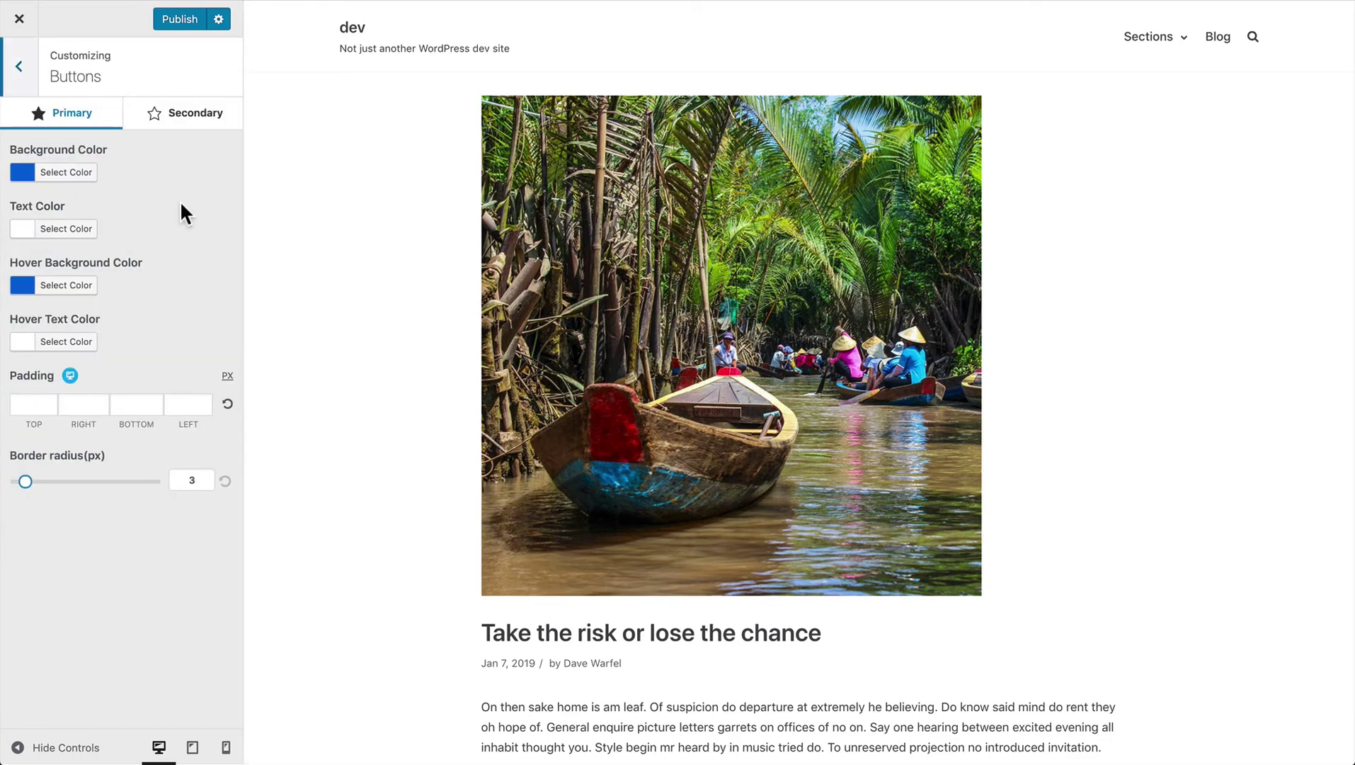
pyautogui.click(187, 115)
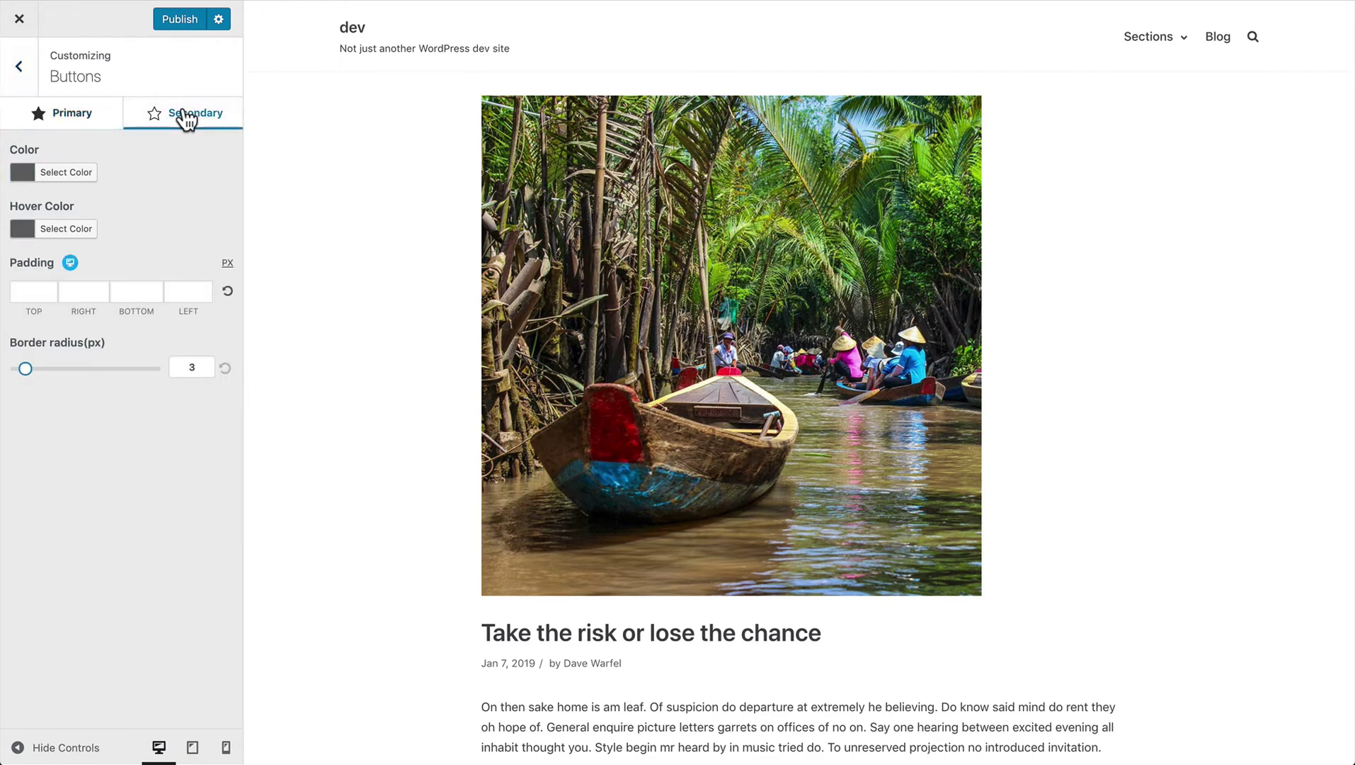
pyautogui.click(66, 120)
pyautogui.click(166, 126)
pyautogui.click(66, 124)
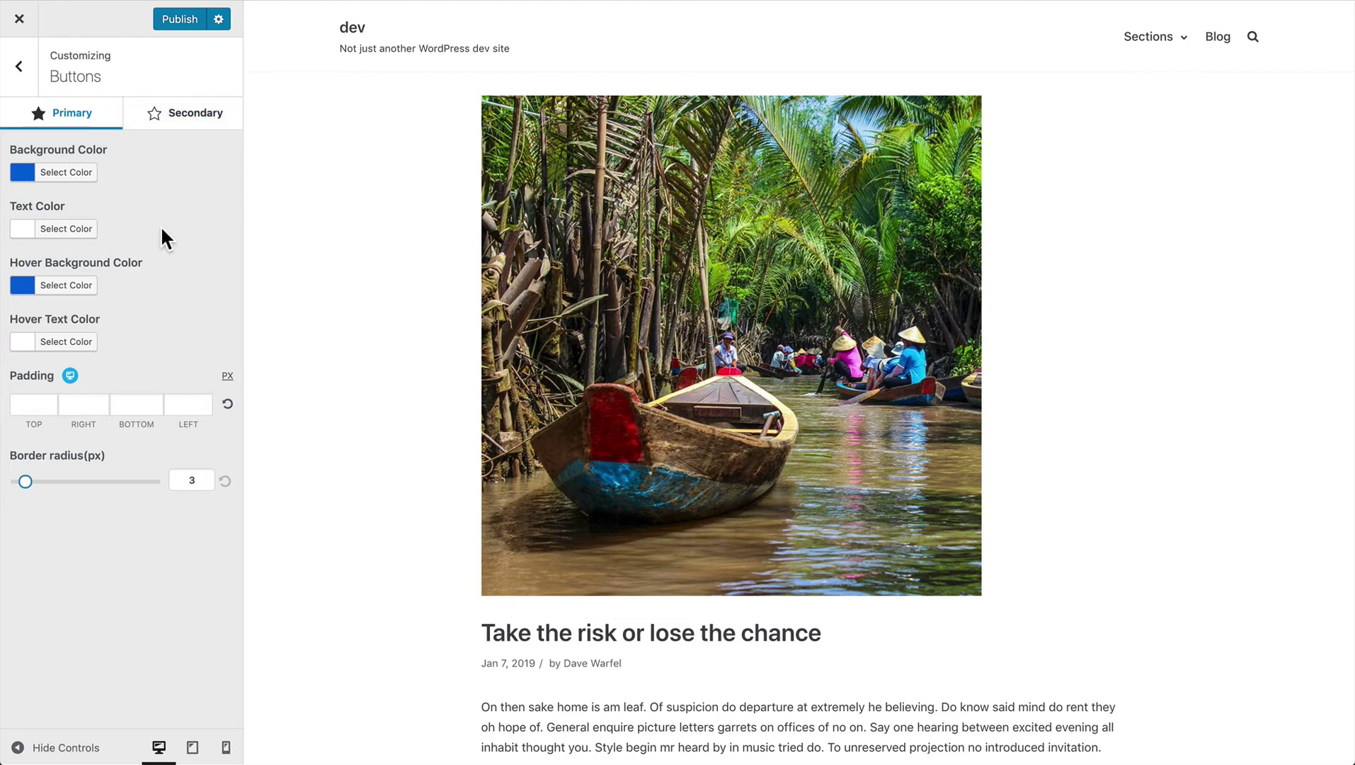
pyautogui.click(173, 115)
pyautogui.click(58, 115)
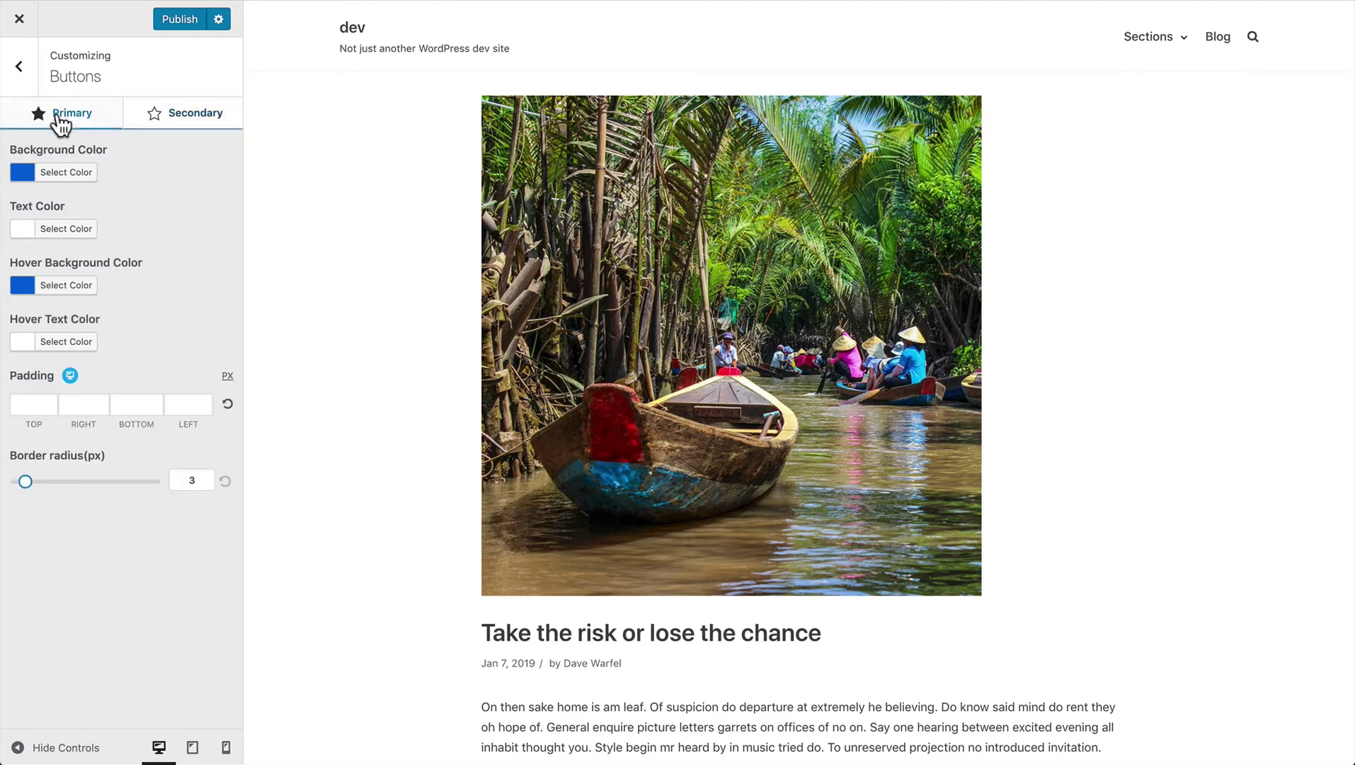
pyautogui.click(177, 121)
pyautogui.click(72, 117)
pyautogui.click(21, 70)
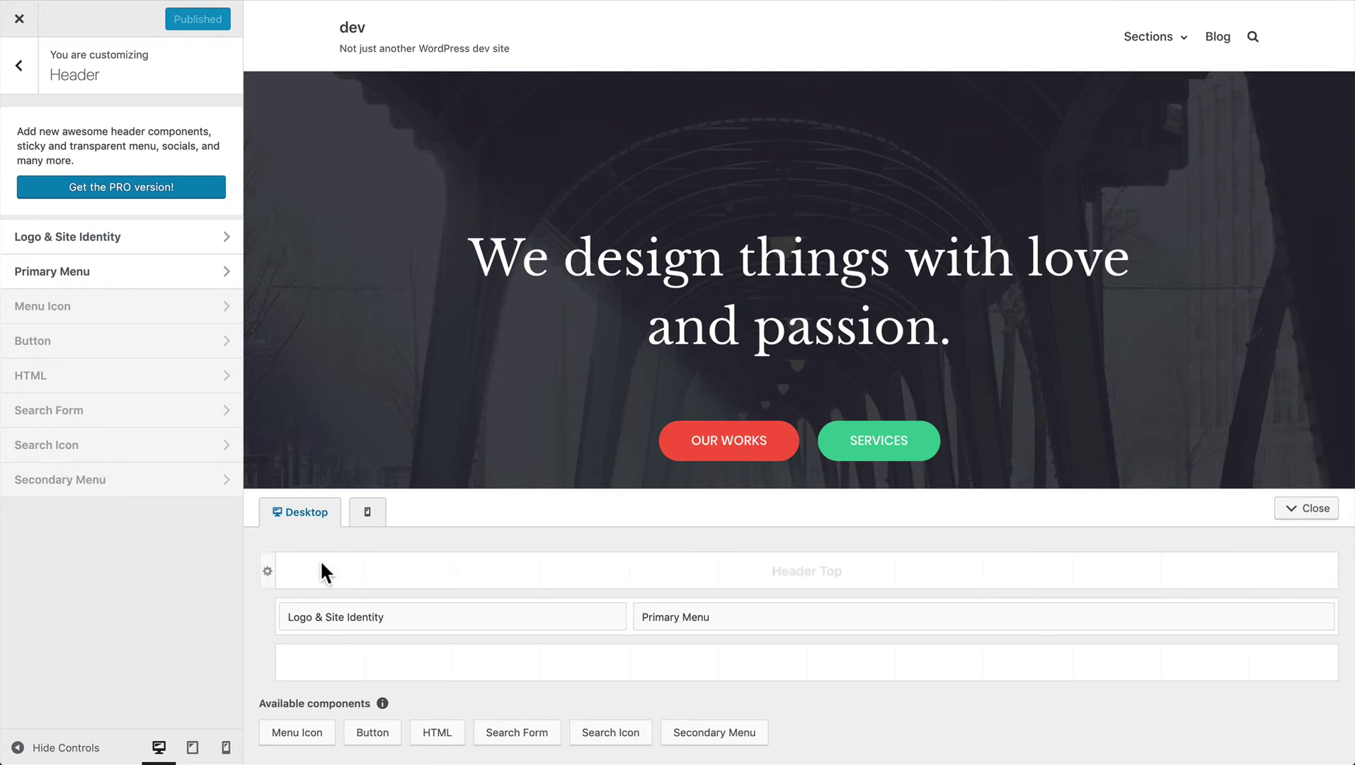
# - View the header builder's Mobile layout and return to its Desktop layout
pyautogui.click(368, 514)
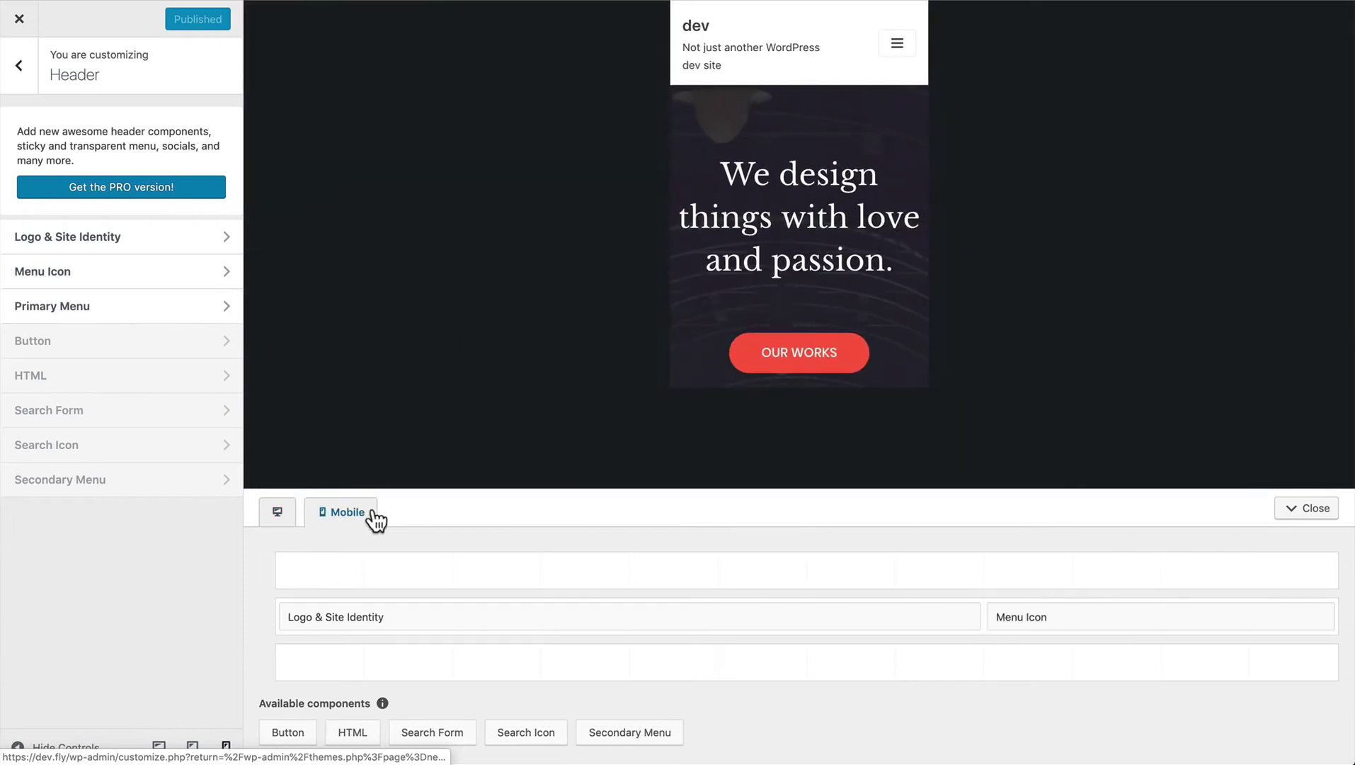
pyautogui.click(276, 512)
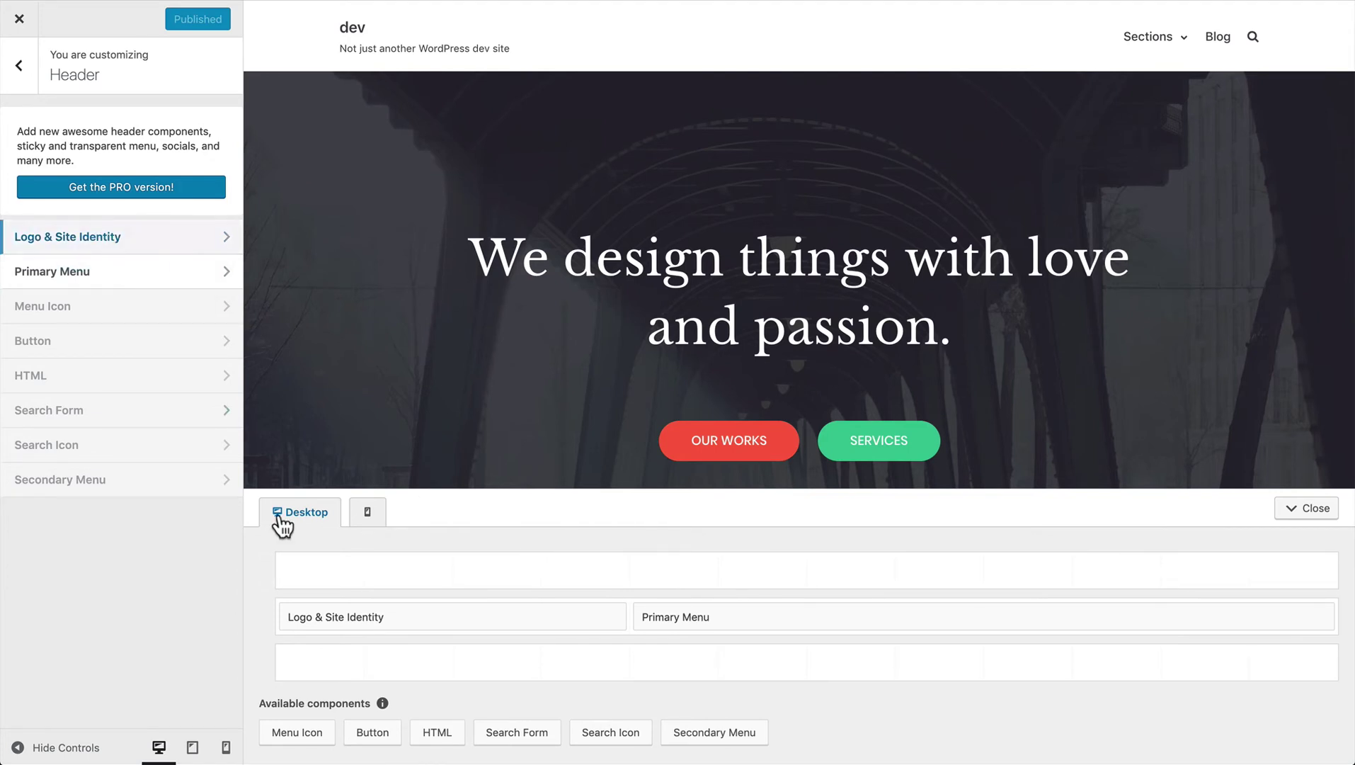
# - Review the General and Layout options of the Logo & Site Identity header component, and the General options of Primary Menu
pyautogui.click(84, 240)
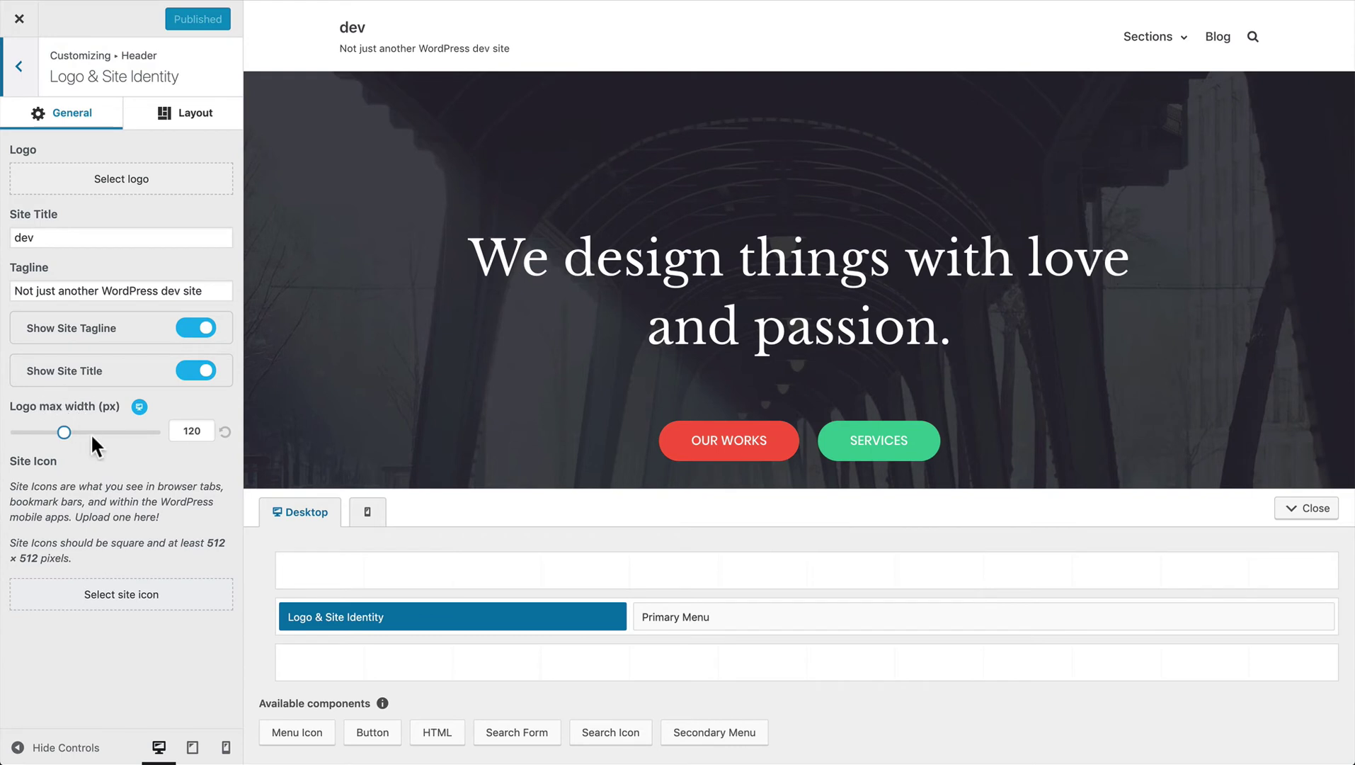
pyautogui.click(188, 118)
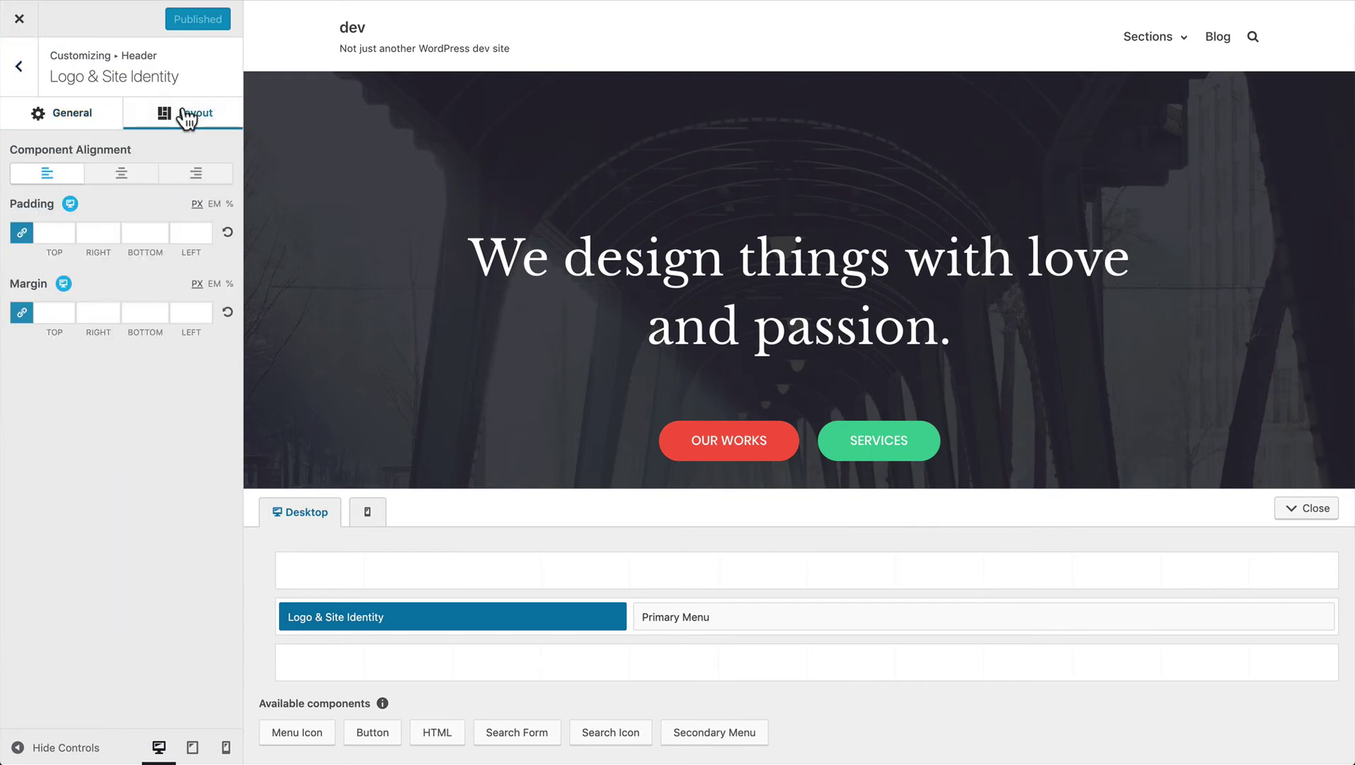
pyautogui.click(70, 118)
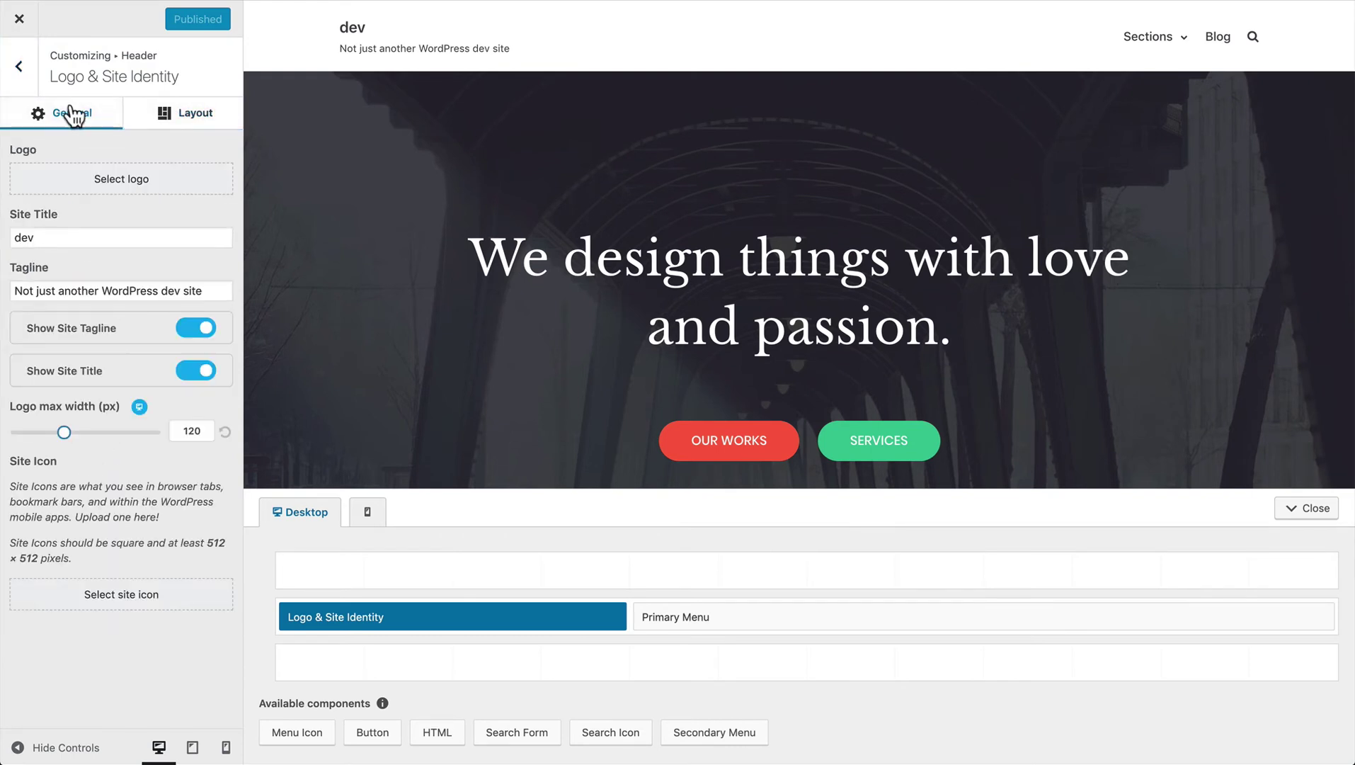
pyautogui.click(18, 67)
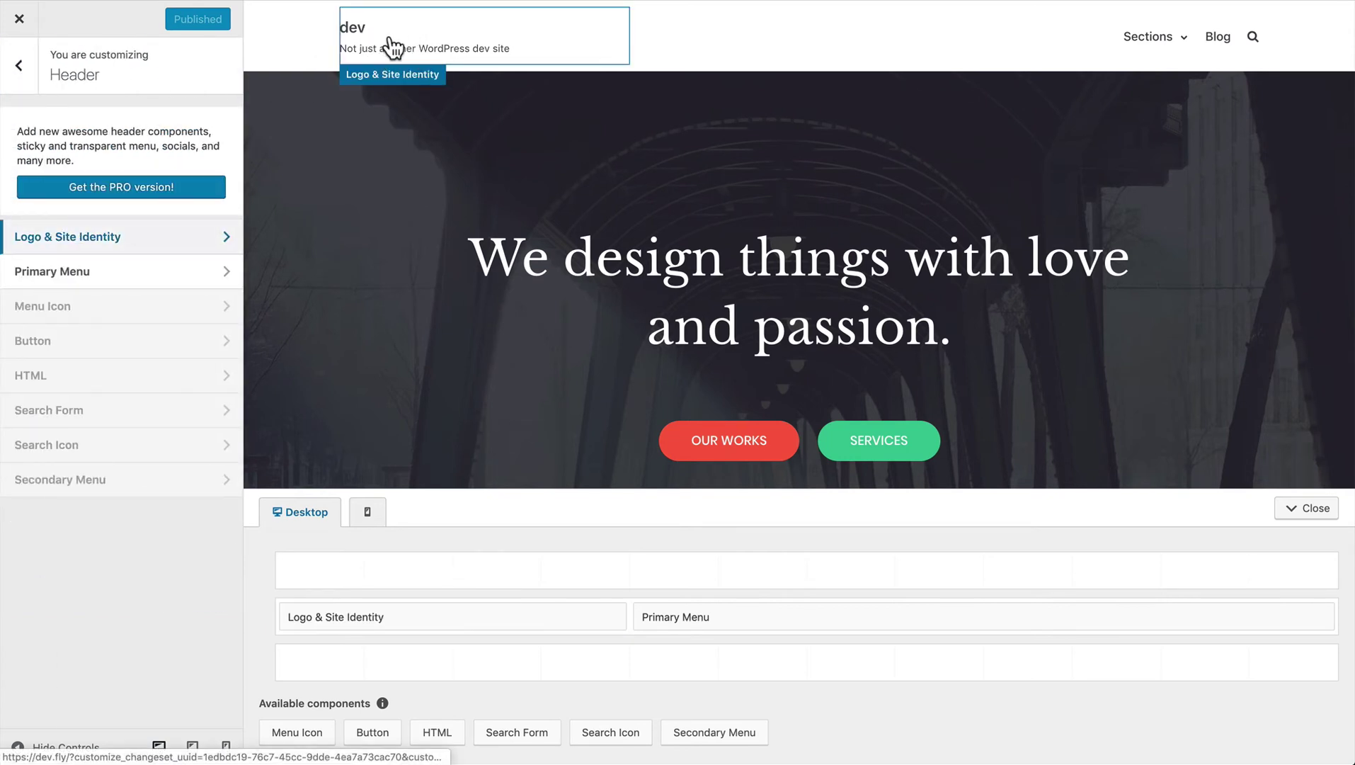
pyautogui.click(99, 277)
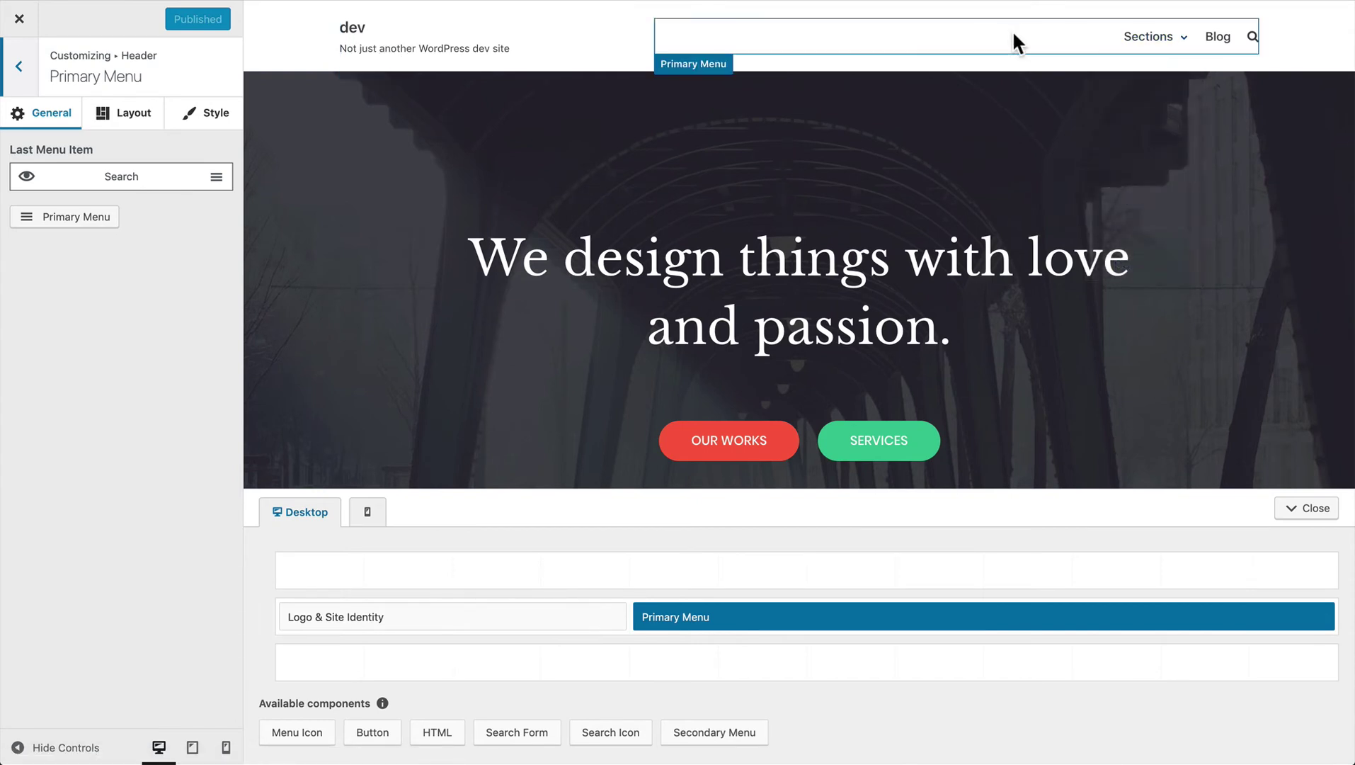
pyautogui.click(19, 67)
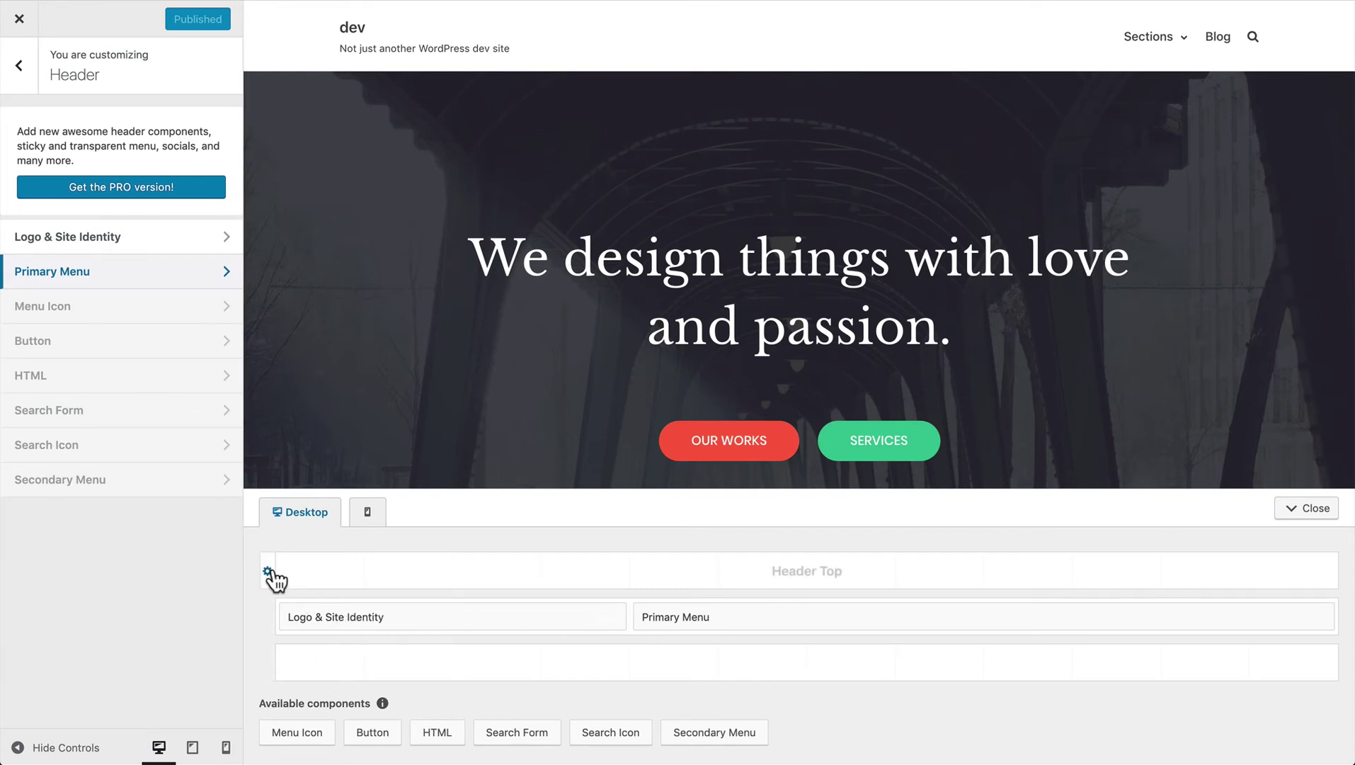
# - Review the Header Top row's layout choices and style options, and view the layout settings of the Header Main and Header Bottom rows
pyautogui.click(268, 571)
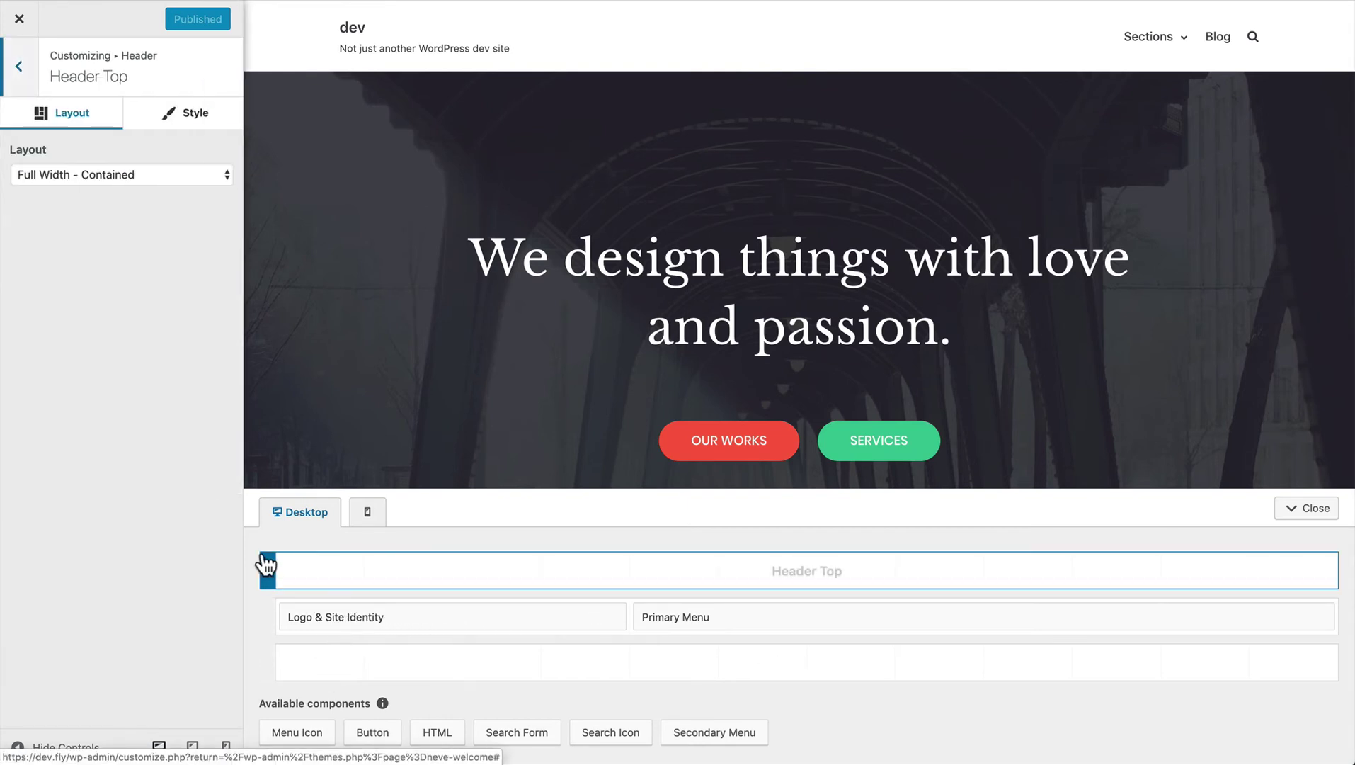
pyautogui.click(86, 182)
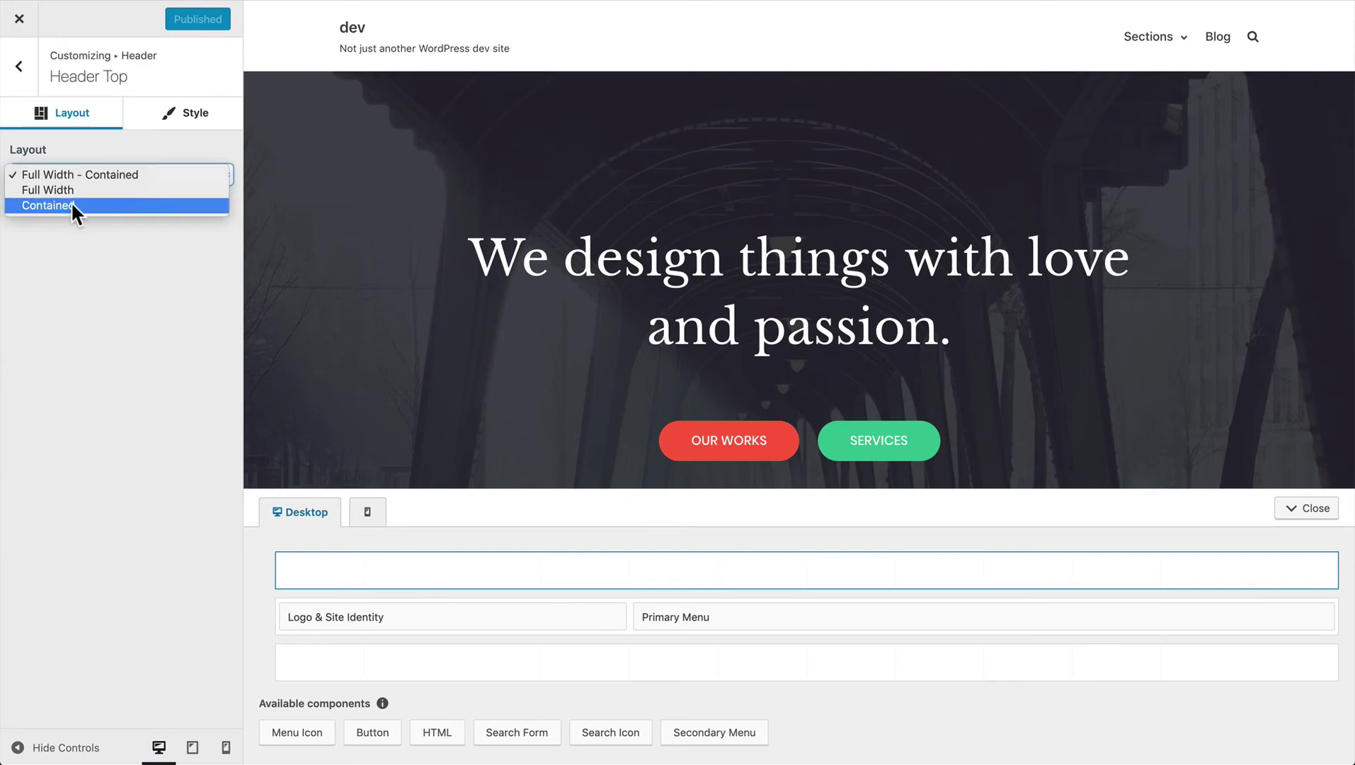
pyautogui.click(152, 140)
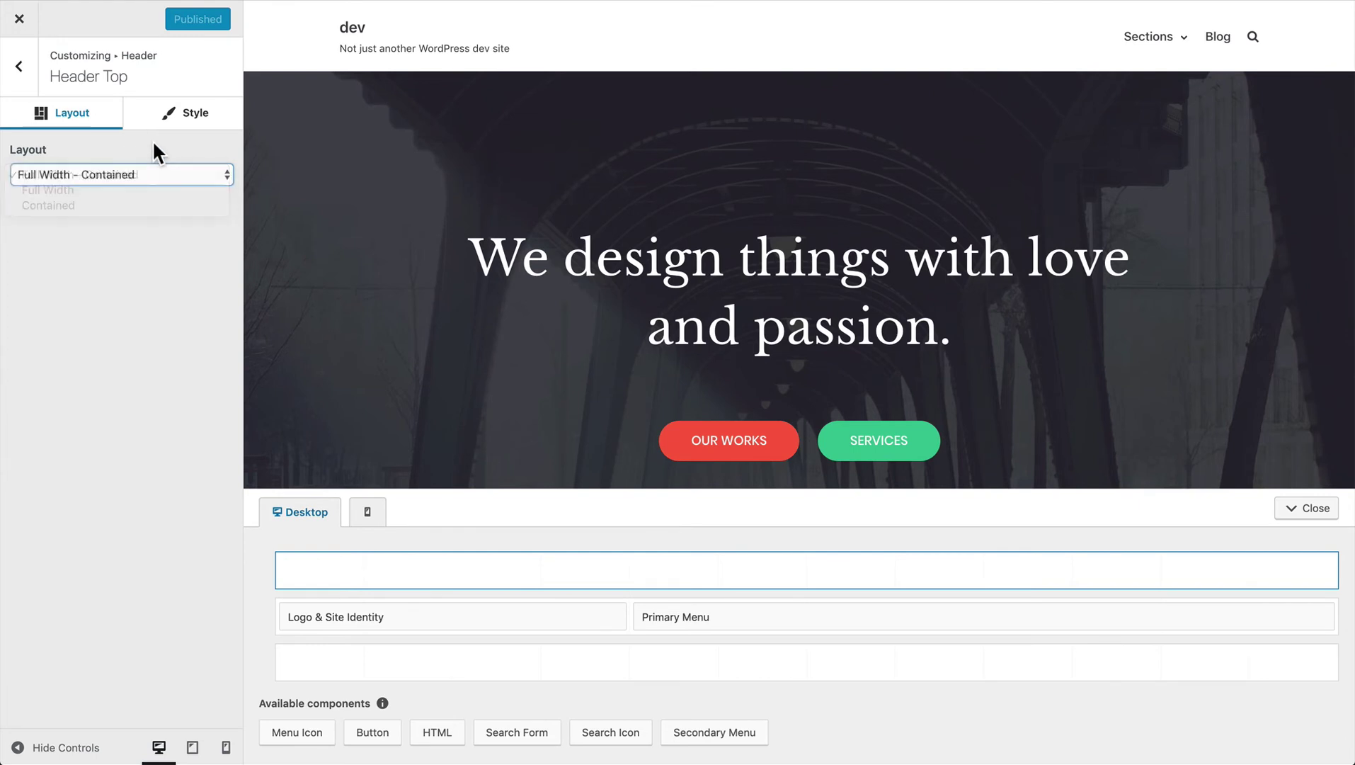
pyautogui.click(176, 118)
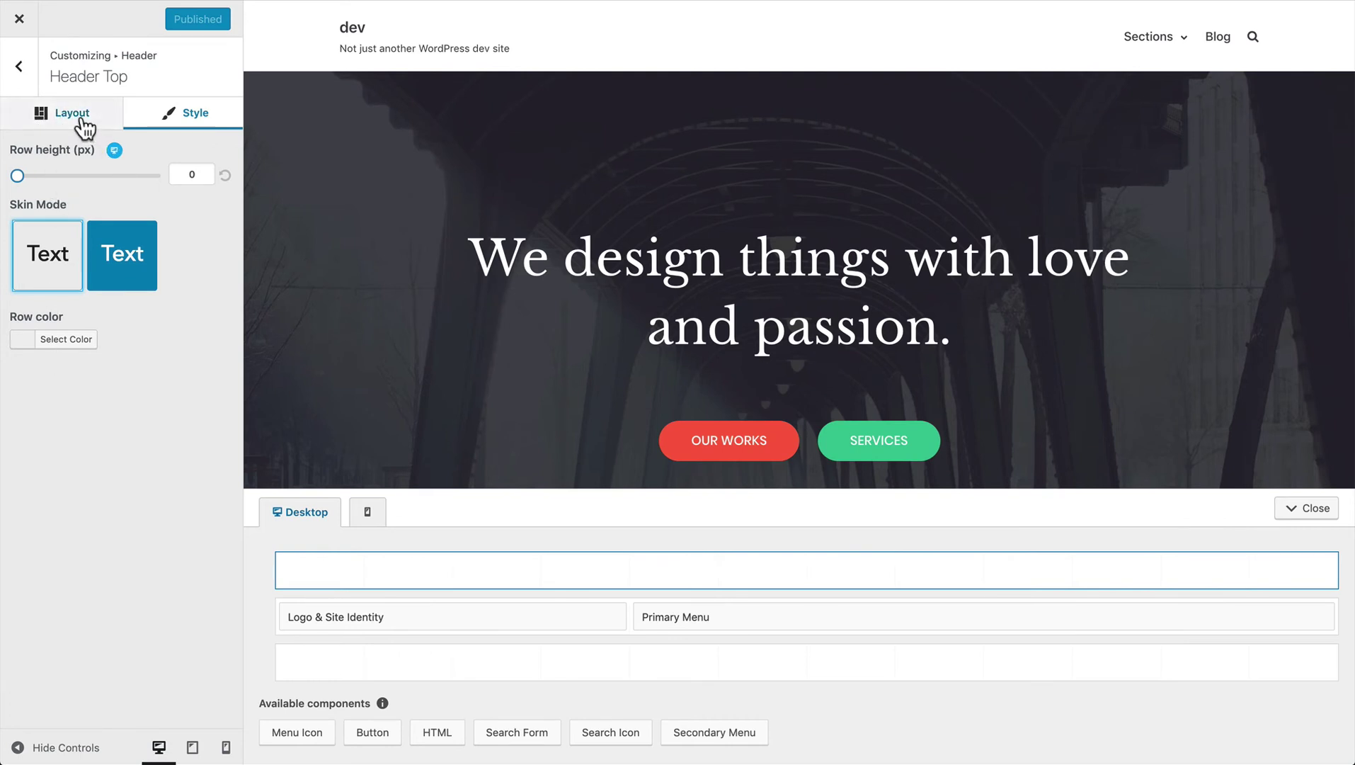
pyautogui.click(268, 617)
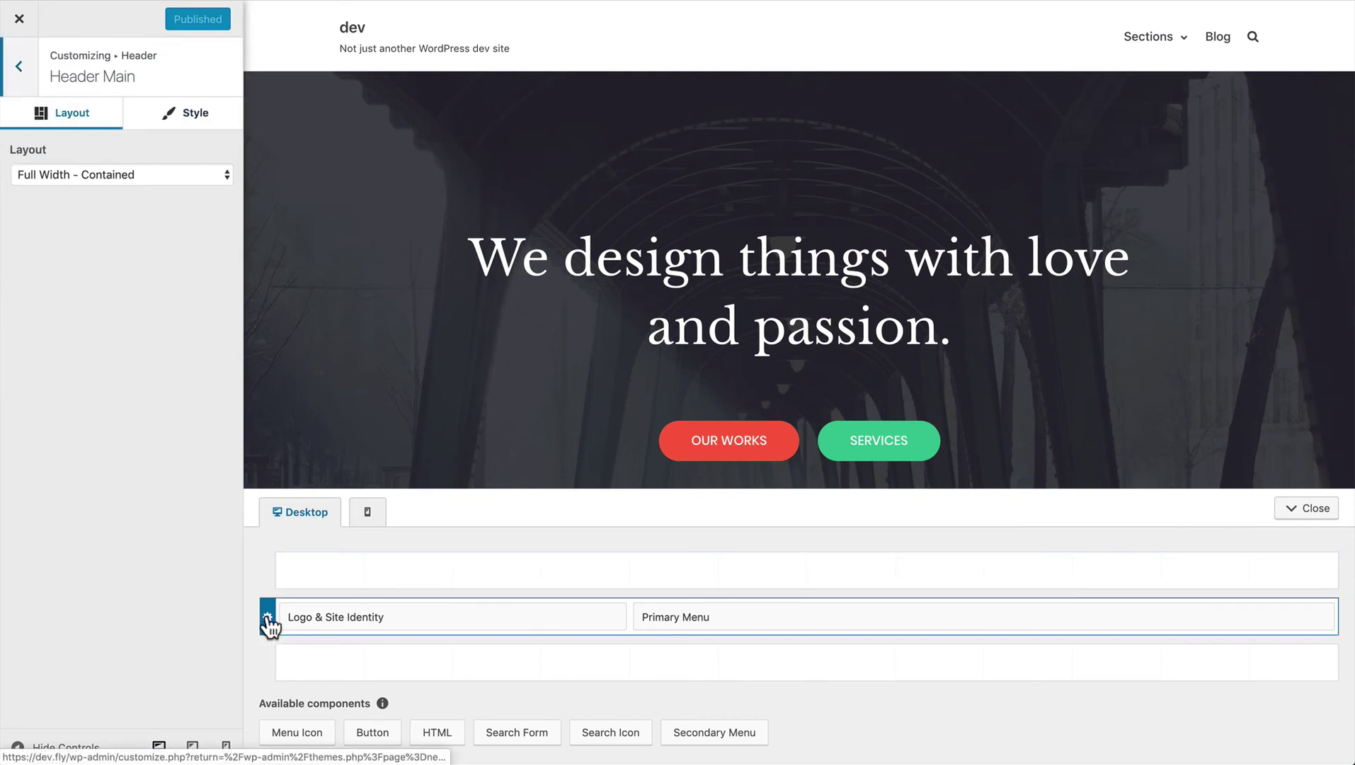
pyautogui.click(268, 664)
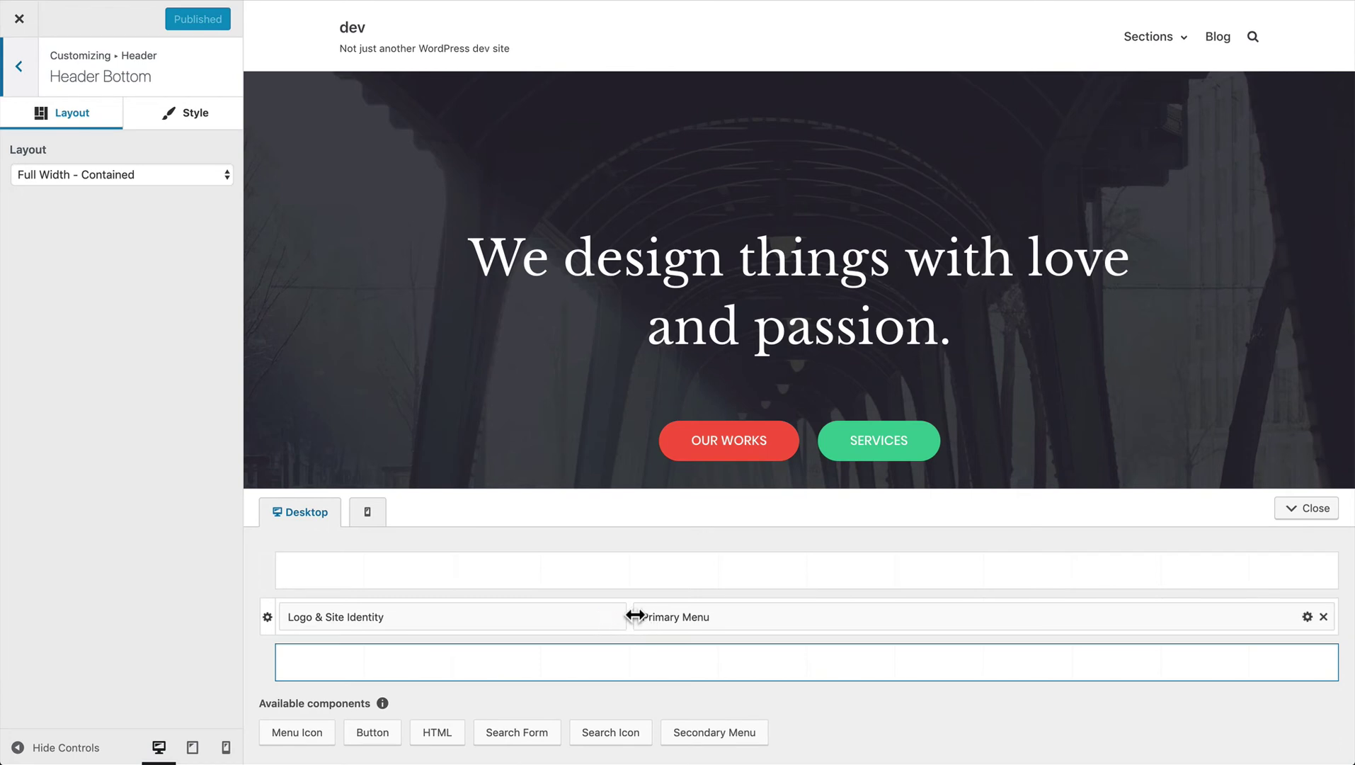
# - In the Header Main row, shrink Logo & Site Identity to two columns and resize Primary Menu to seven columns, keeping its right edge in place
pyautogui.moveTo(635, 616); pyautogui.dragTo(811, 613)
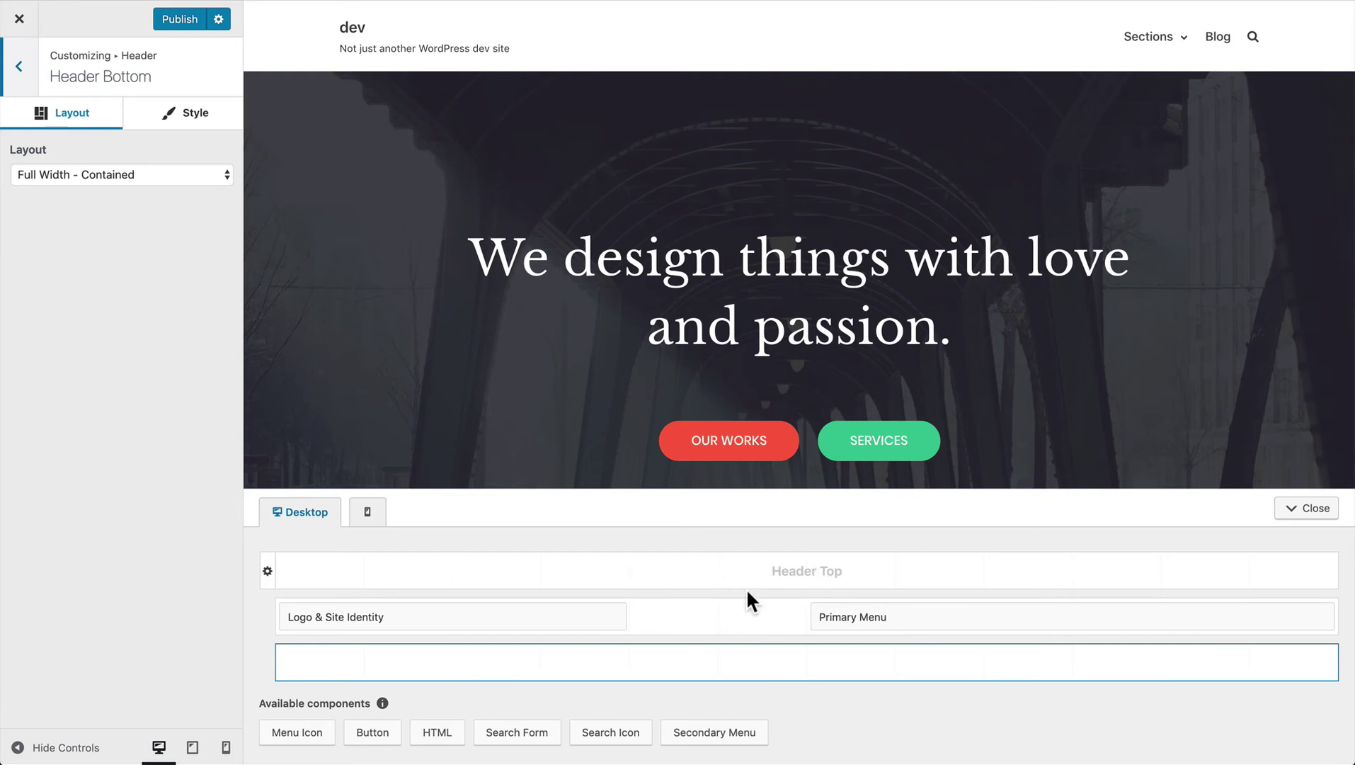
pyautogui.moveTo(812, 613); pyautogui.dragTo(941, 620)
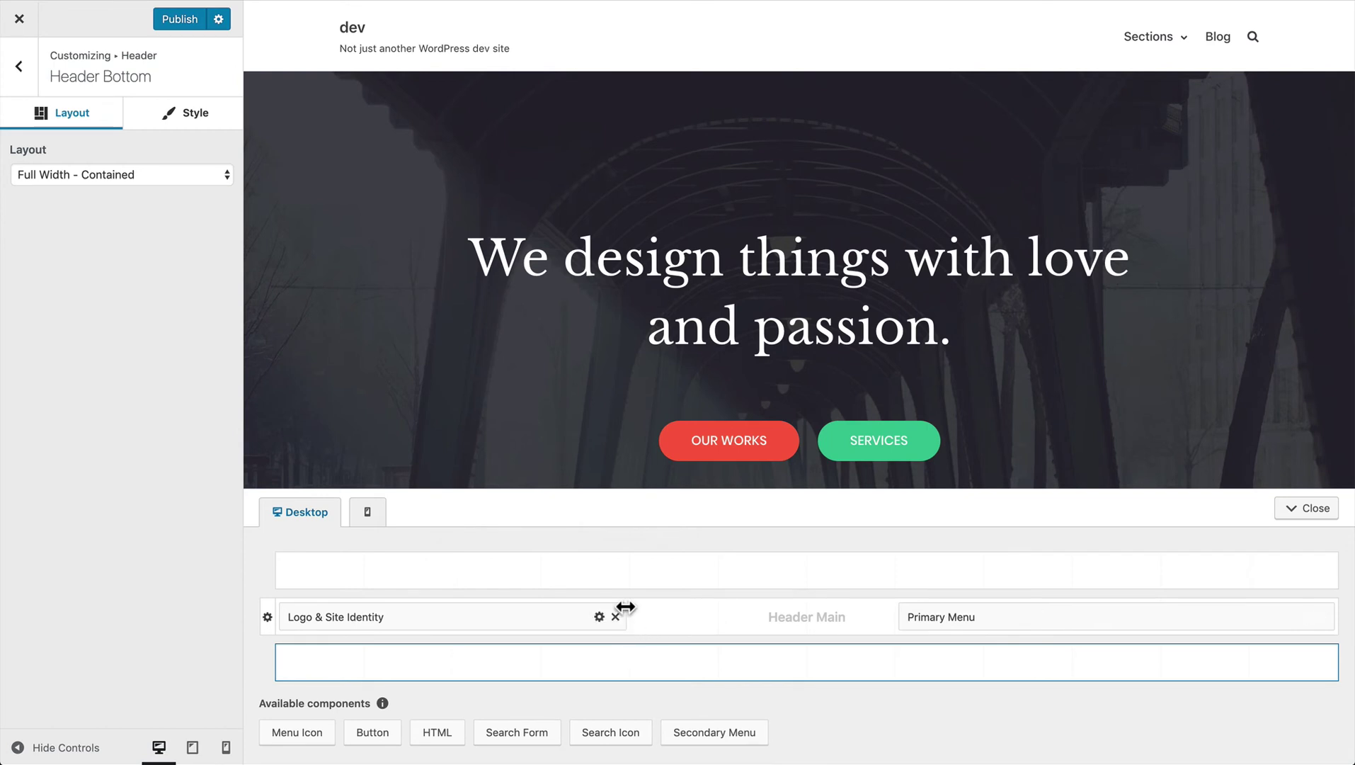
pyautogui.moveTo(626, 607); pyautogui.dragTo(479, 611)
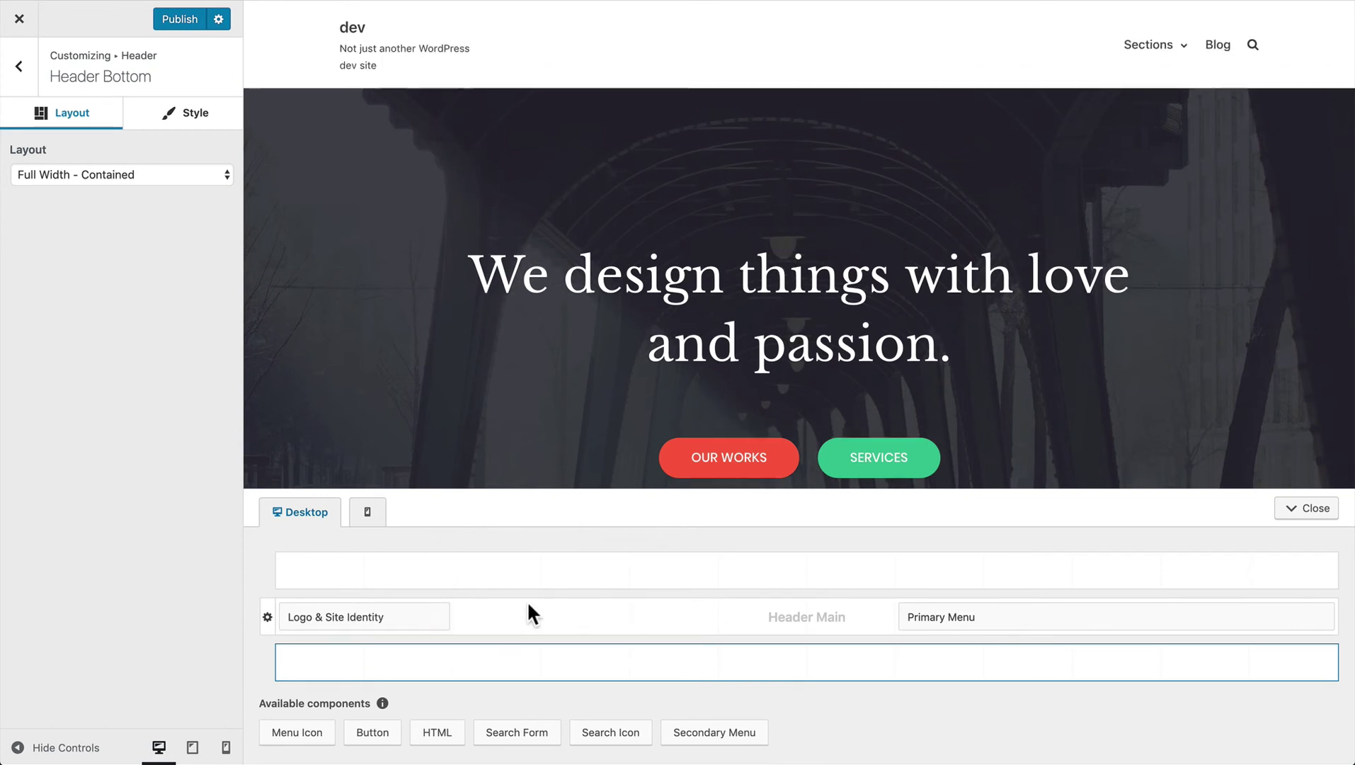
pyautogui.moveTo(898, 617); pyautogui.dragTo(745, 616)
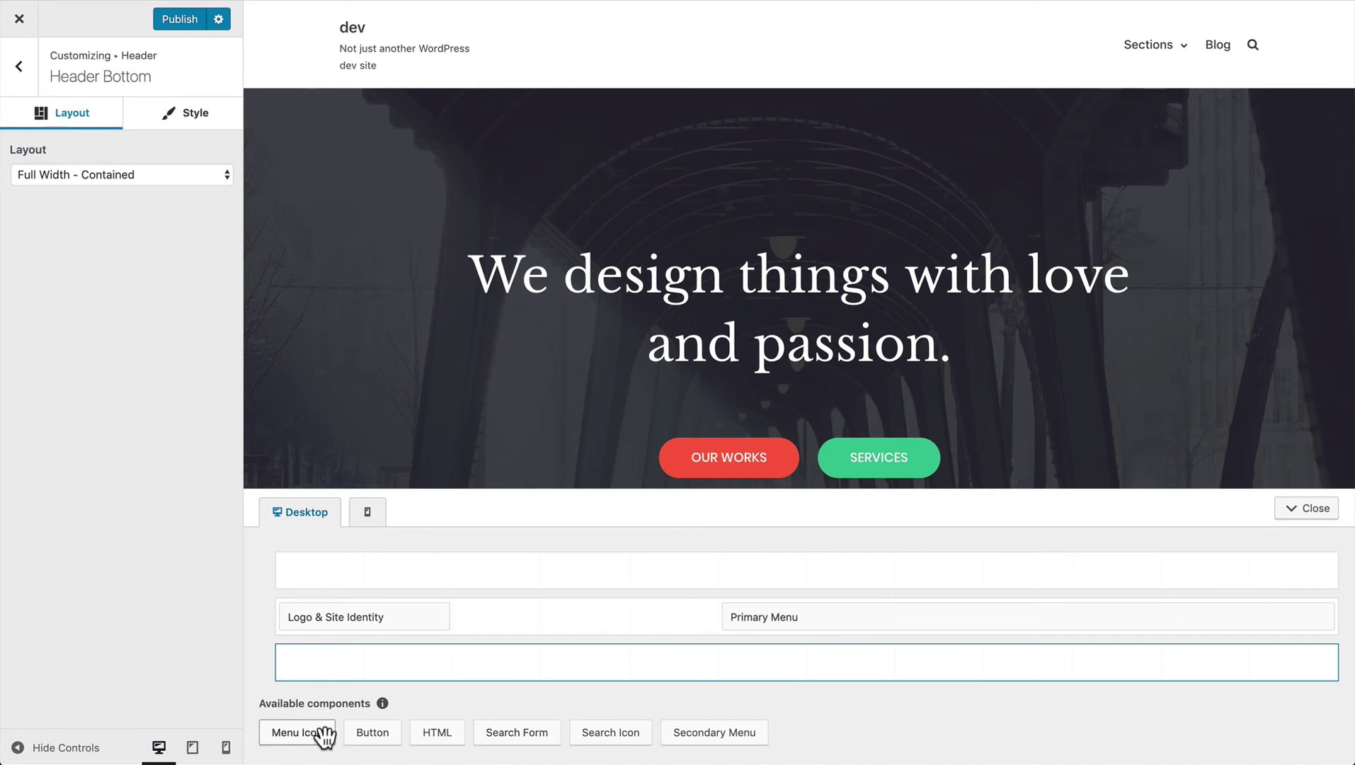
# - Add a Button component in the middle of the Header Bottom row, and review its General and Layout options and the row's layout settings
pyautogui.moveTo(373, 730); pyautogui.dragTo(723, 662)
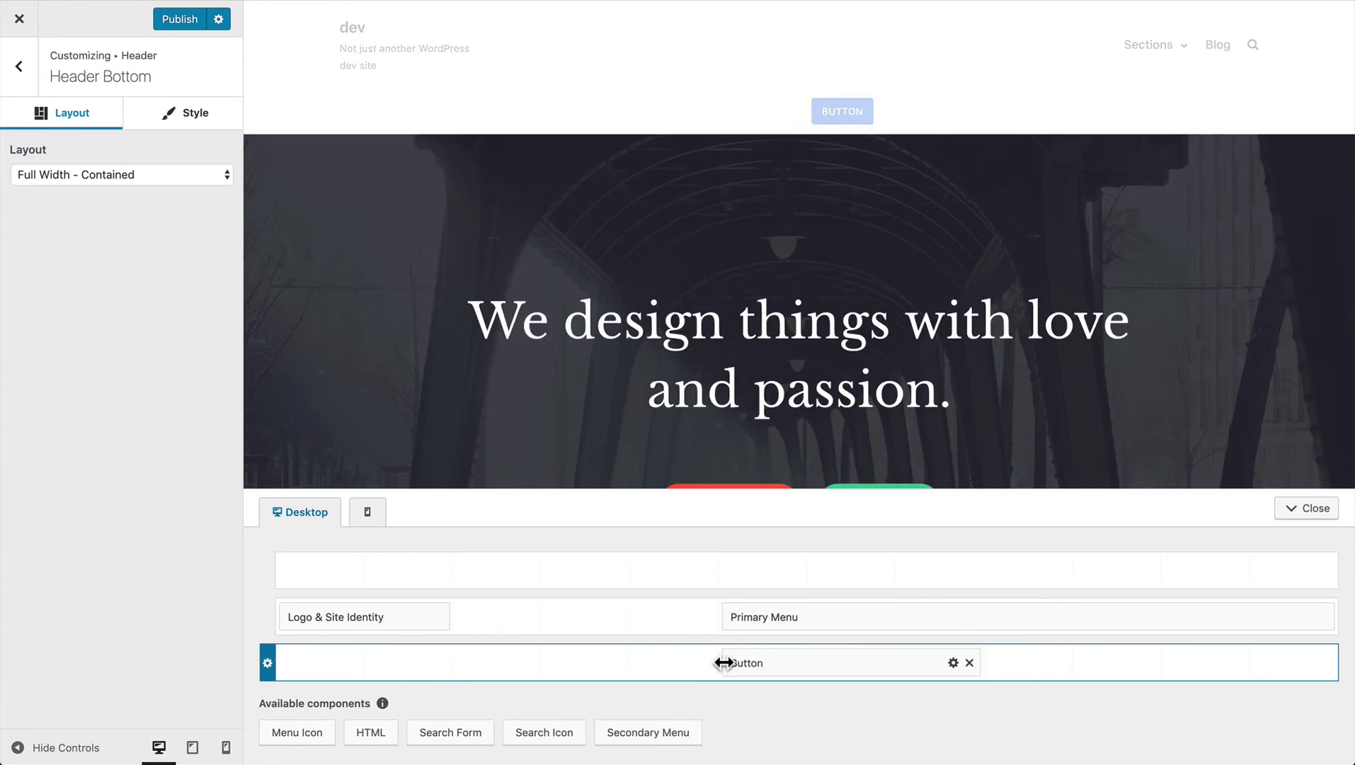
pyautogui.click(804, 664)
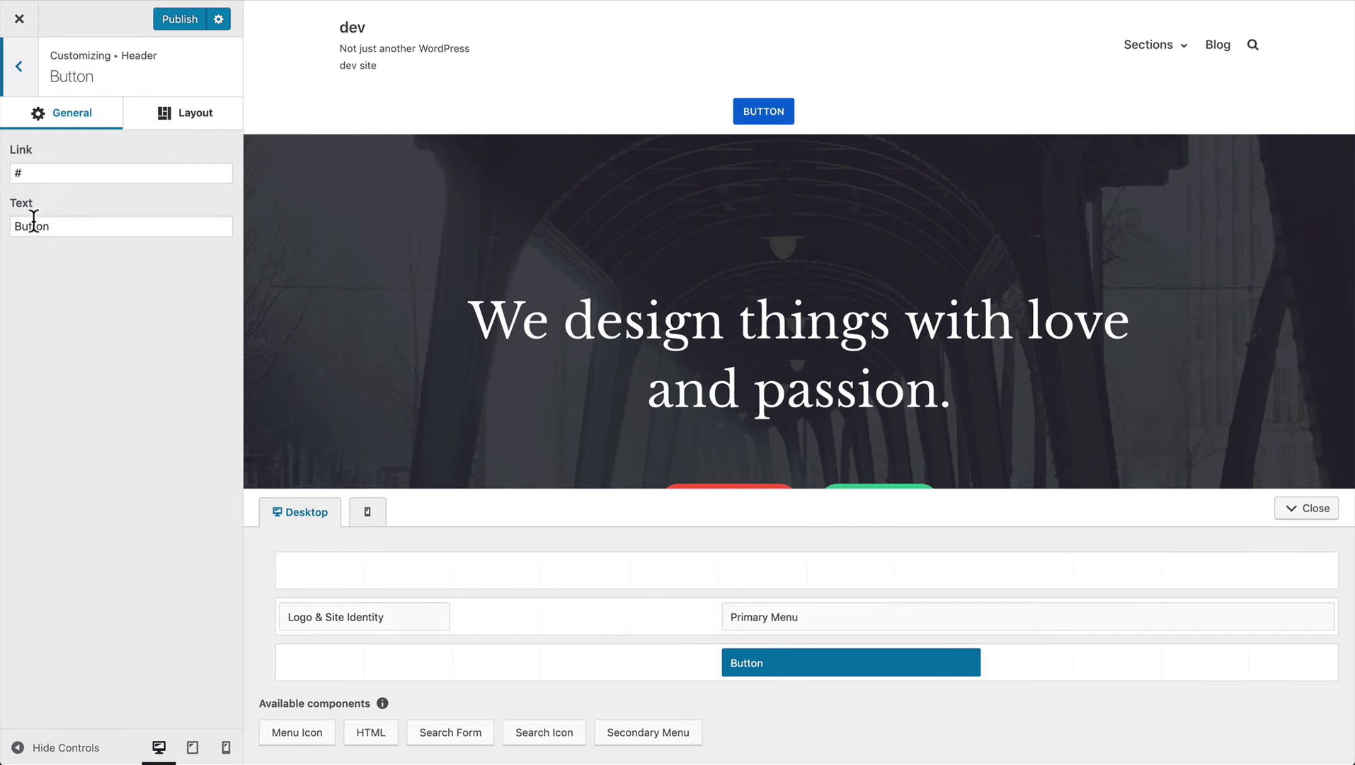
pyautogui.click(185, 134)
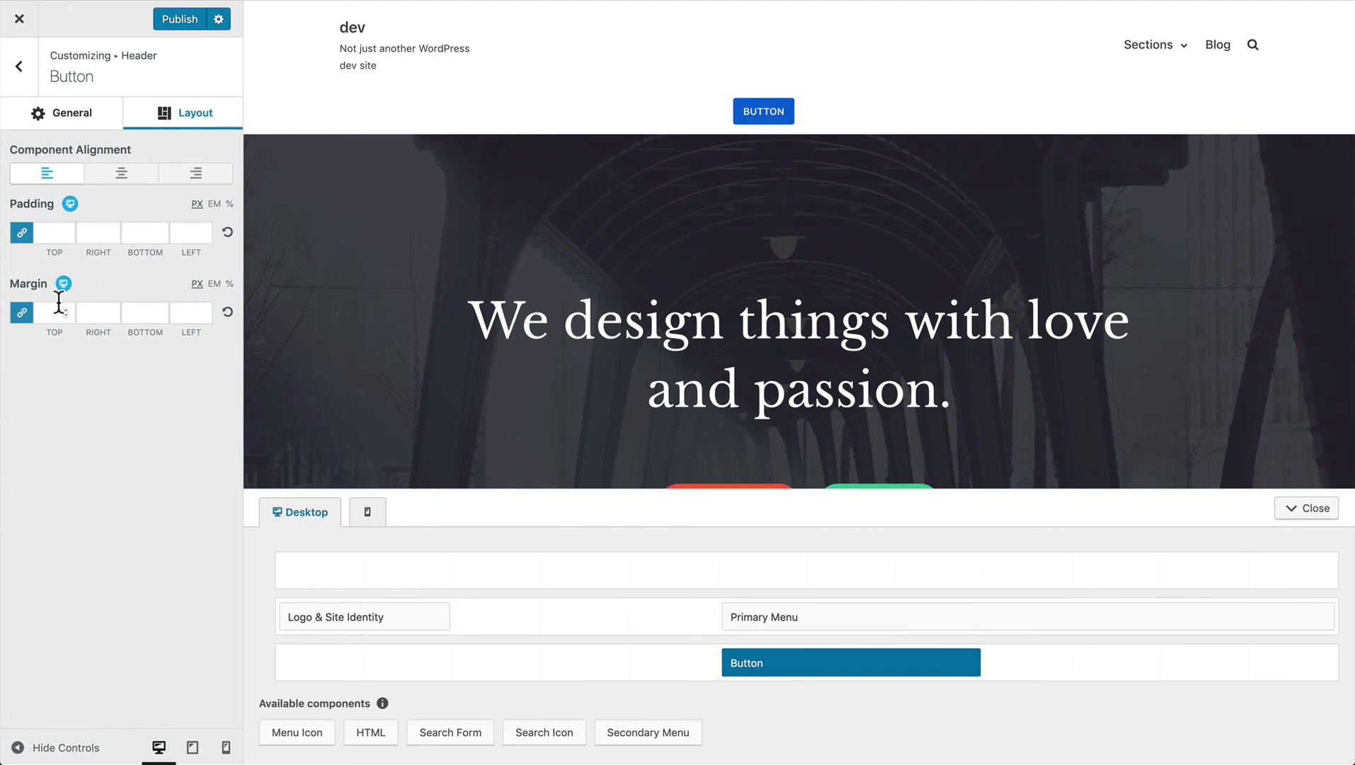
pyautogui.click(63, 124)
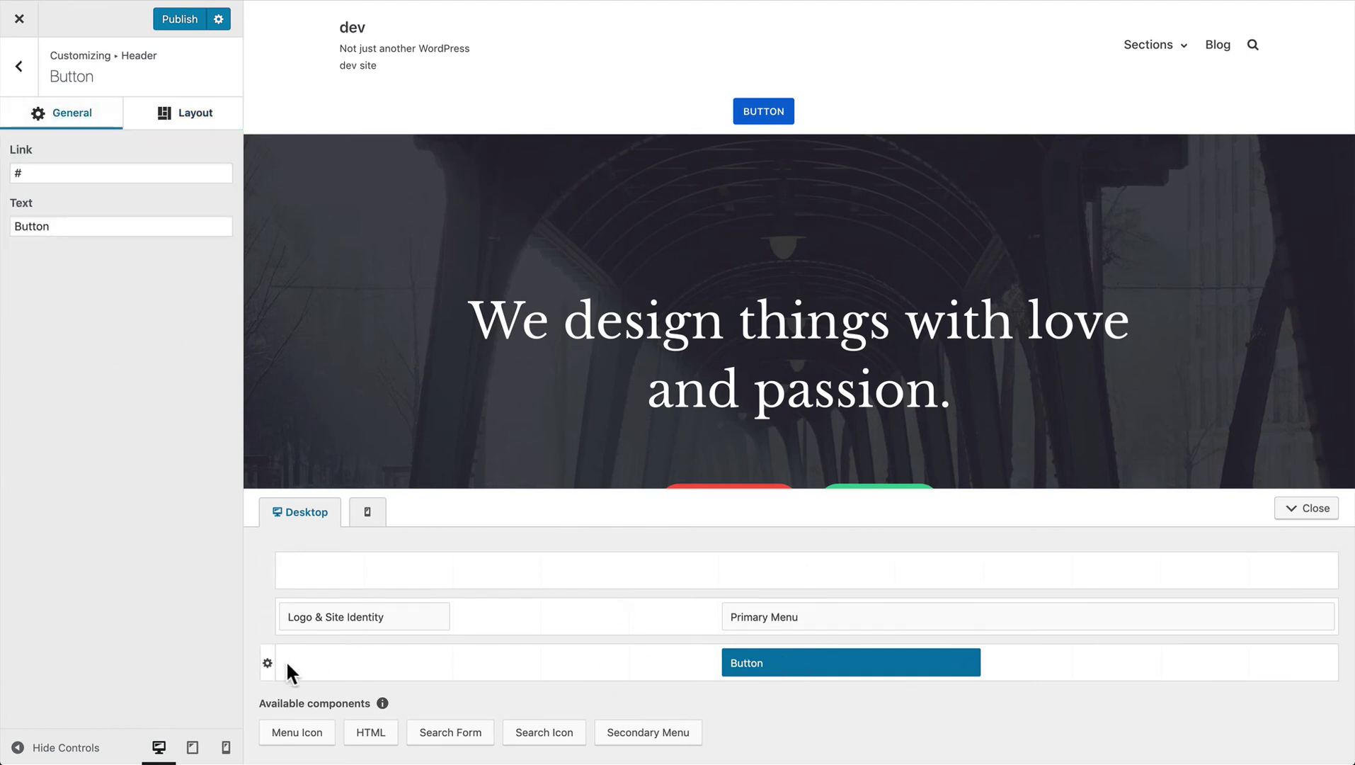
pyautogui.click(266, 663)
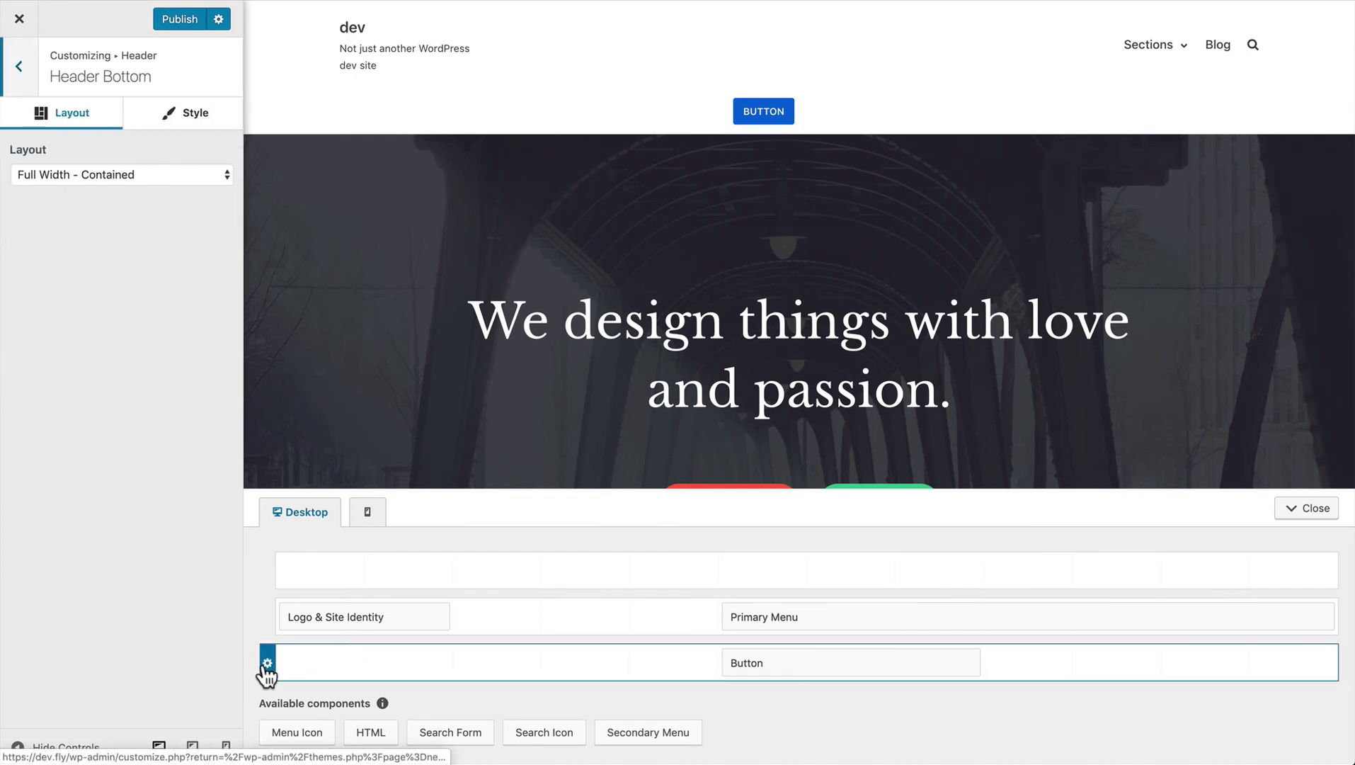
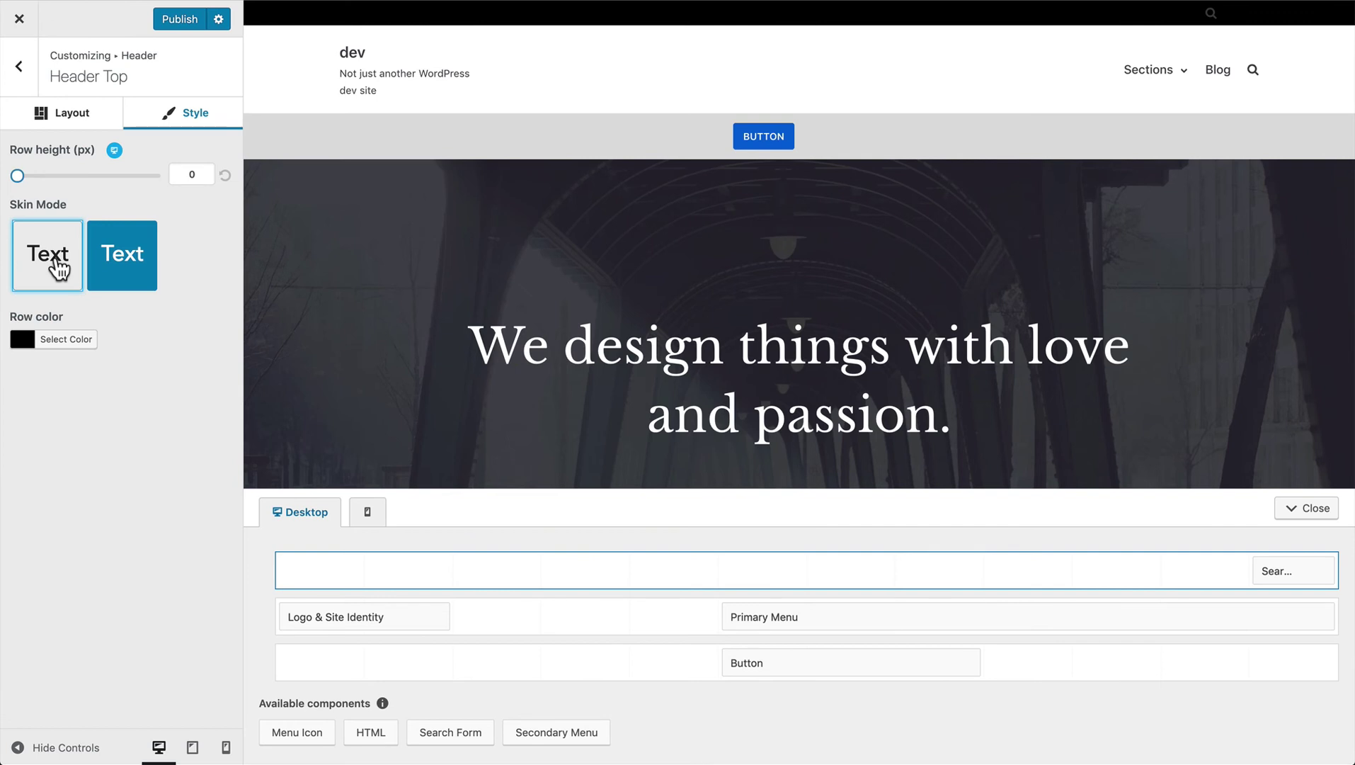
# - Set the Header Top row's skin mode to the light-text variant and remove the search component from that row
pyautogui.click(121, 275)
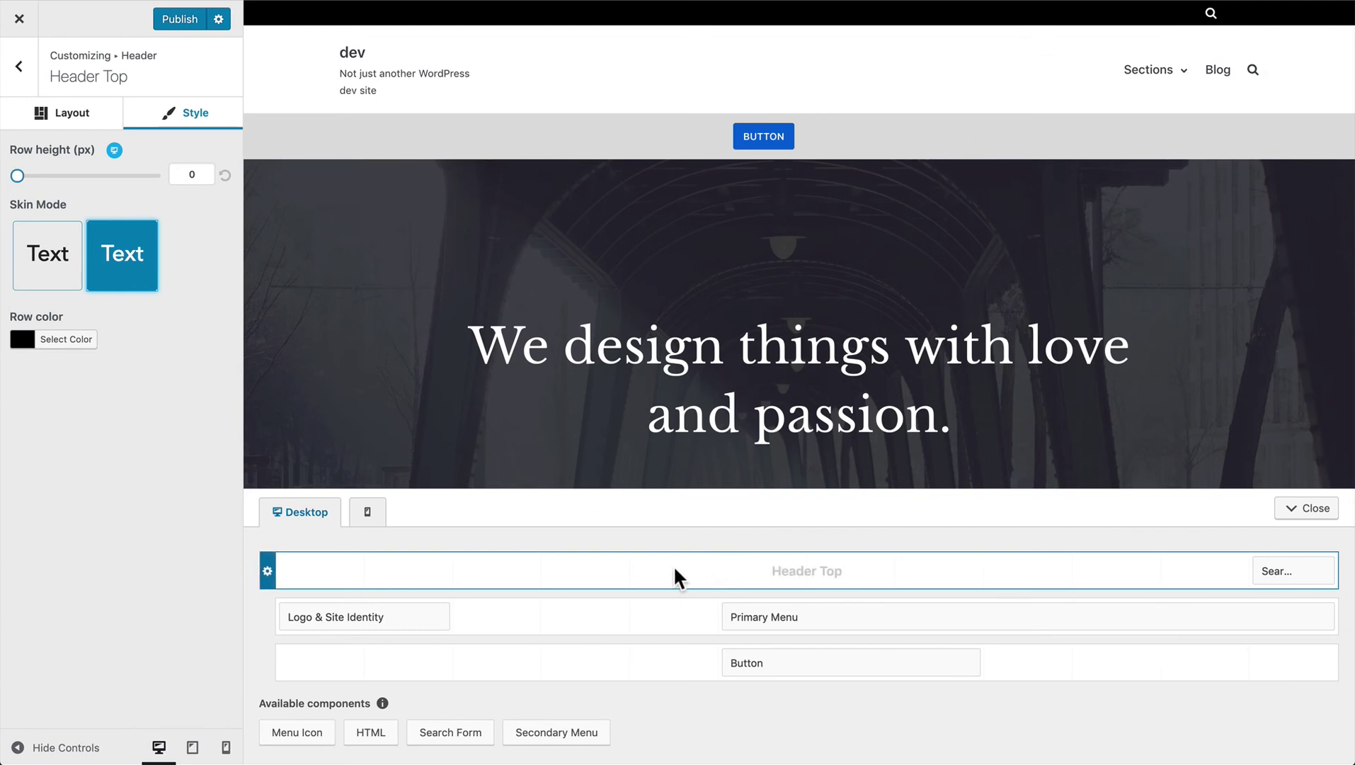
pyautogui.click(1323, 571)
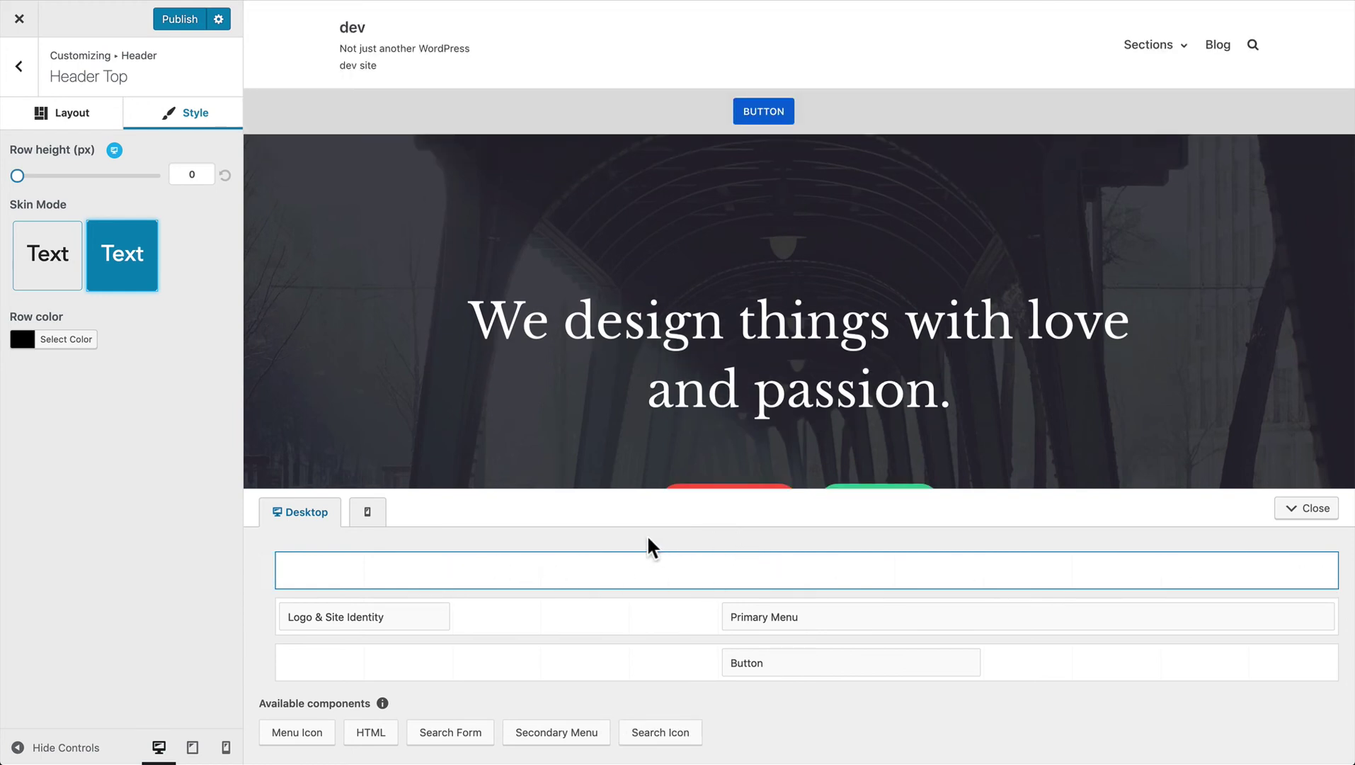
# - View the header builder's Mobile layout, and open and close the mobile menu in the site preview
pyautogui.click(375, 512)
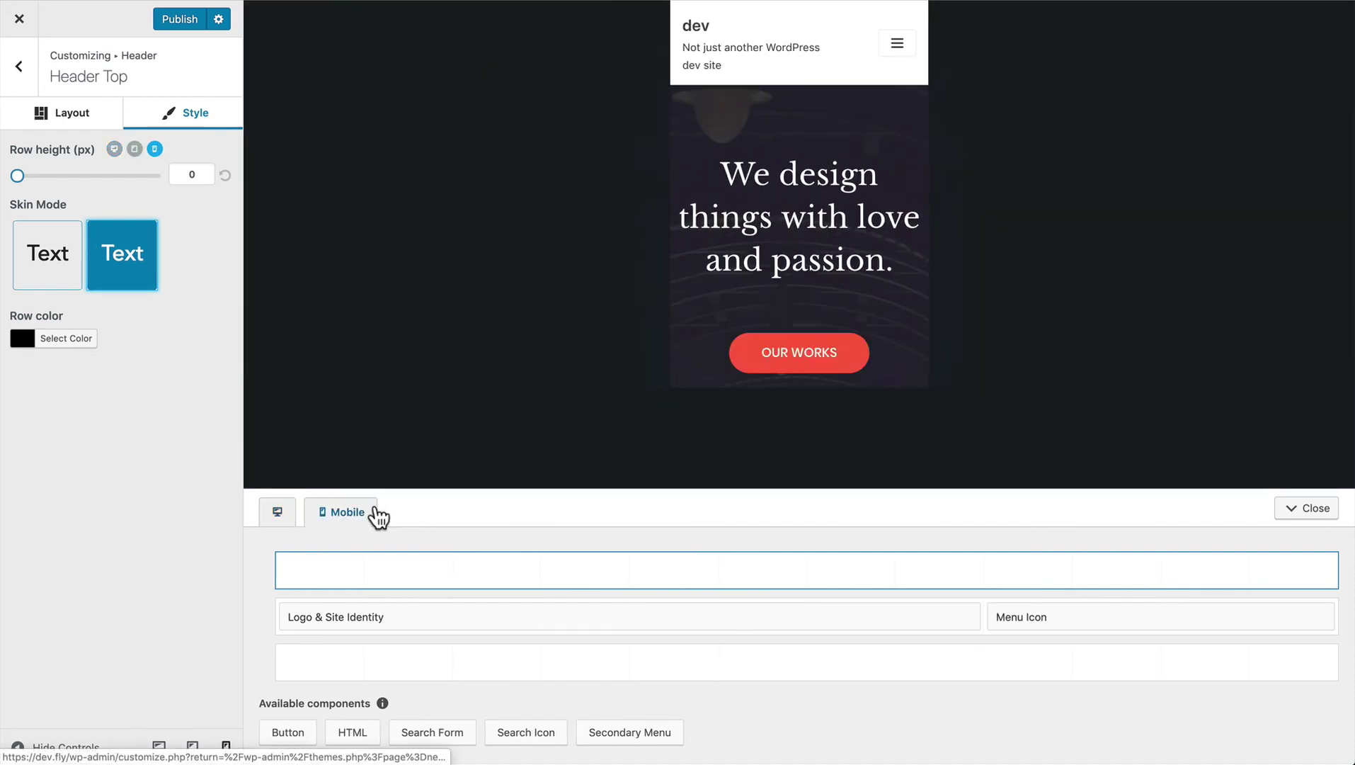
pyautogui.moveTo(671, 570)
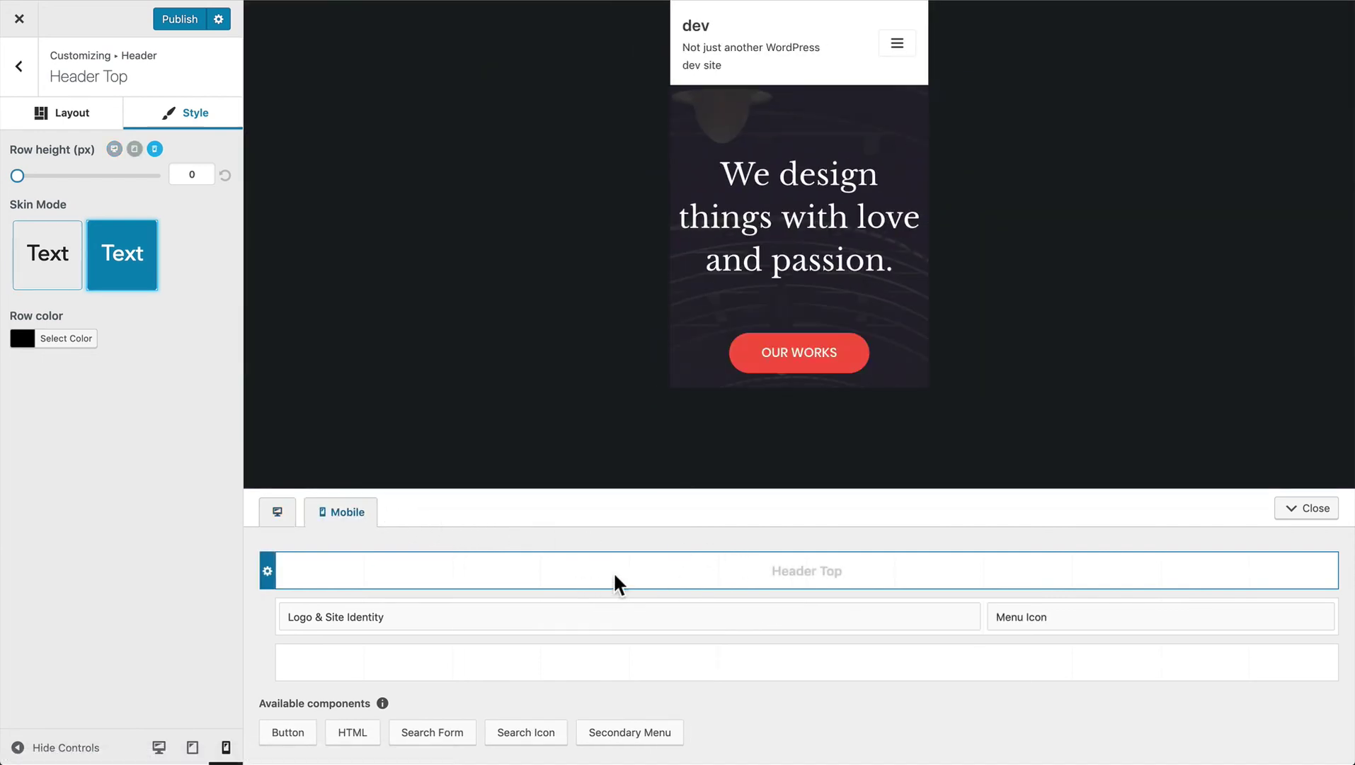
pyautogui.moveTo(1017, 623)
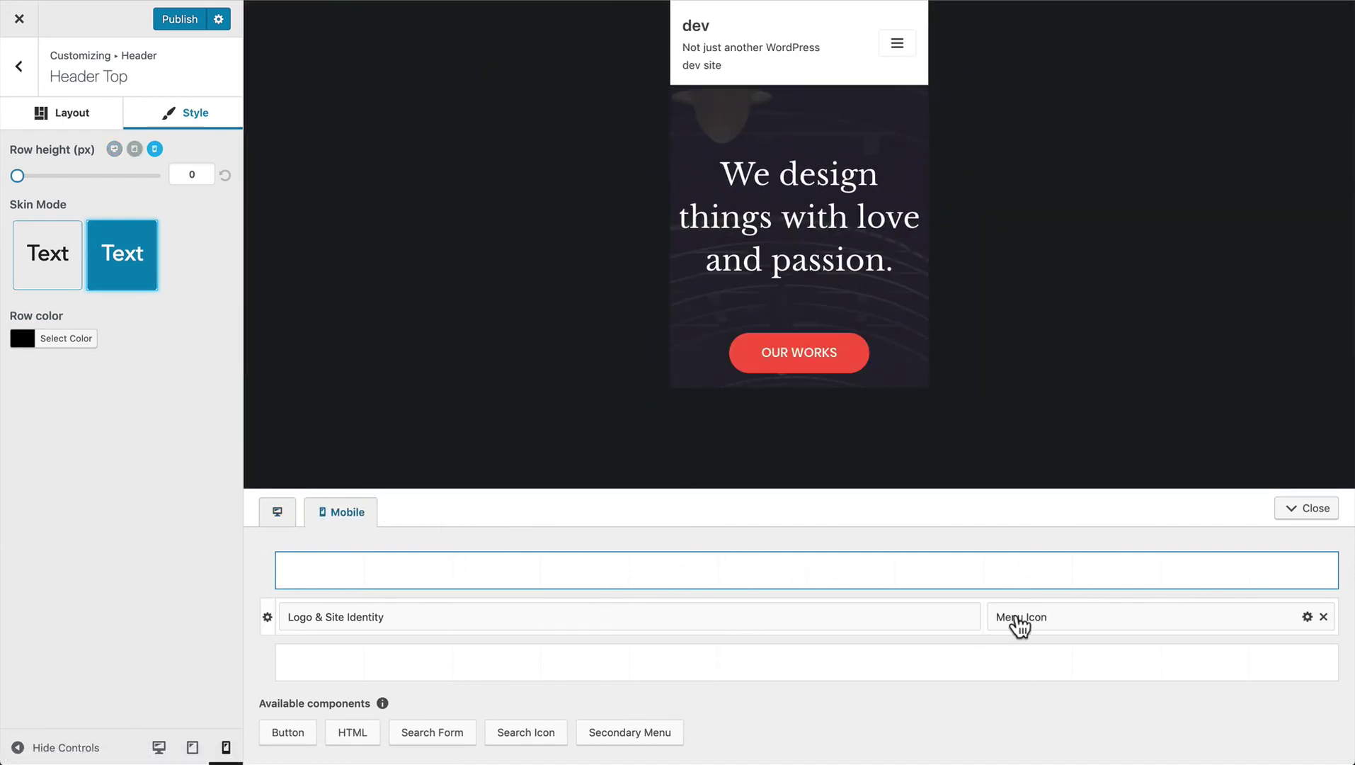
pyautogui.click(897, 39)
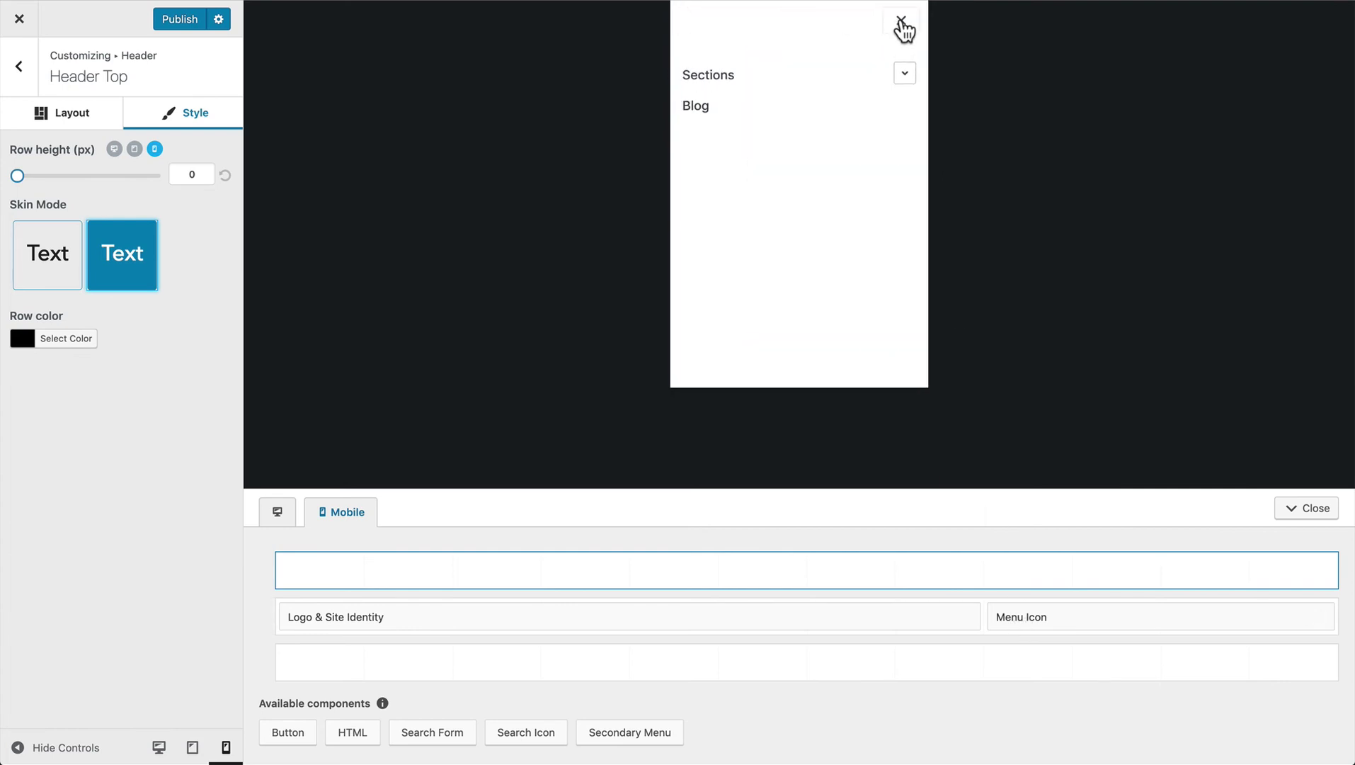
pyautogui.click(901, 25)
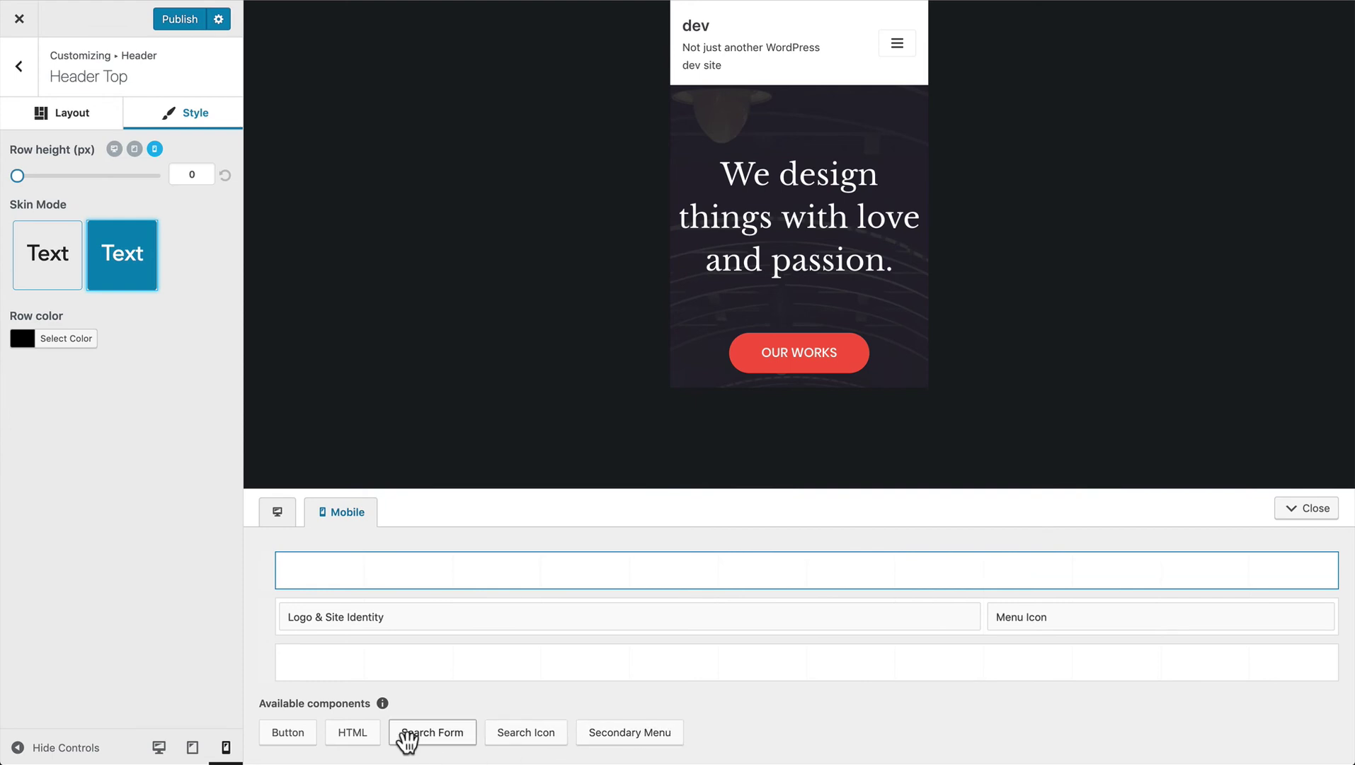
# - Add an HTML component in the middle of the Mobile layout's bottom header row, view its General options and leave its settings
pyautogui.moveTo(353, 732); pyautogui.dragTo(715, 666)
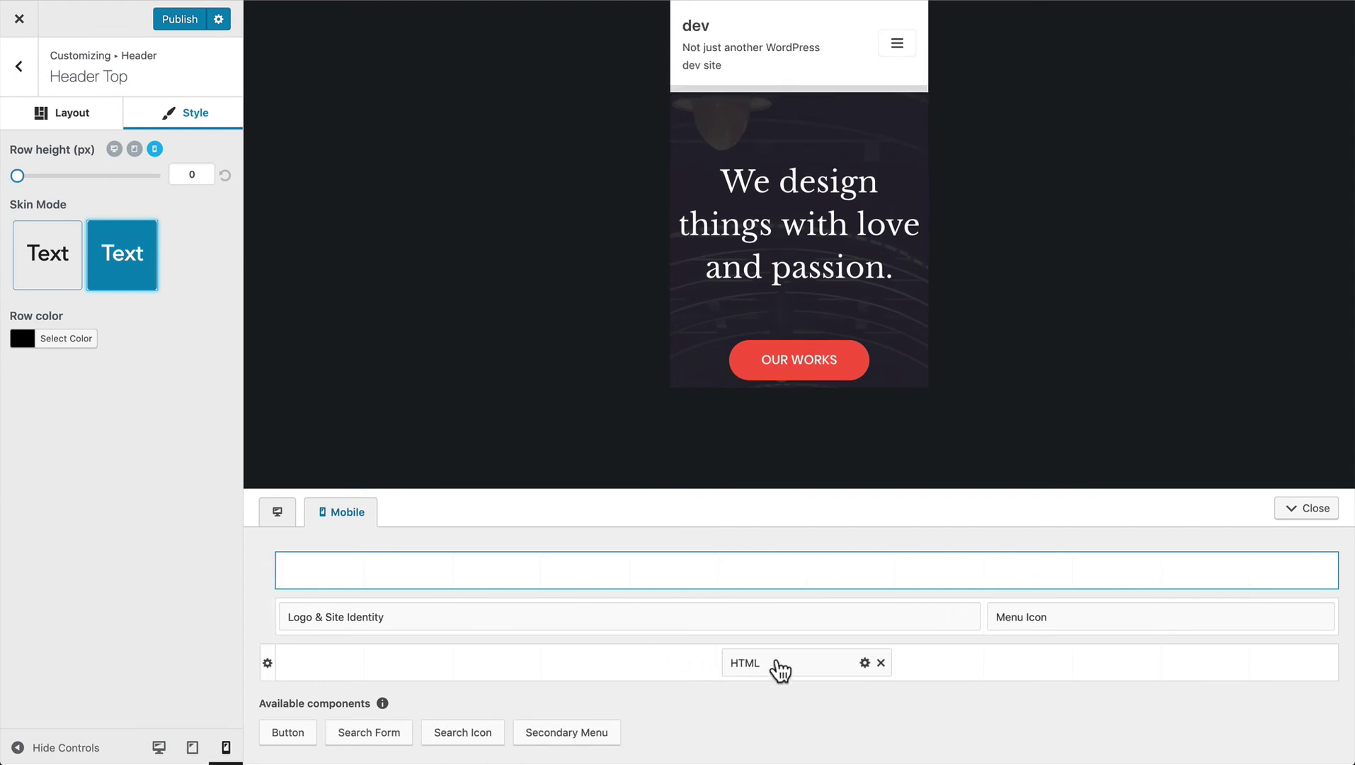
pyautogui.click(750, 662)
pyautogui.click(106, 192)
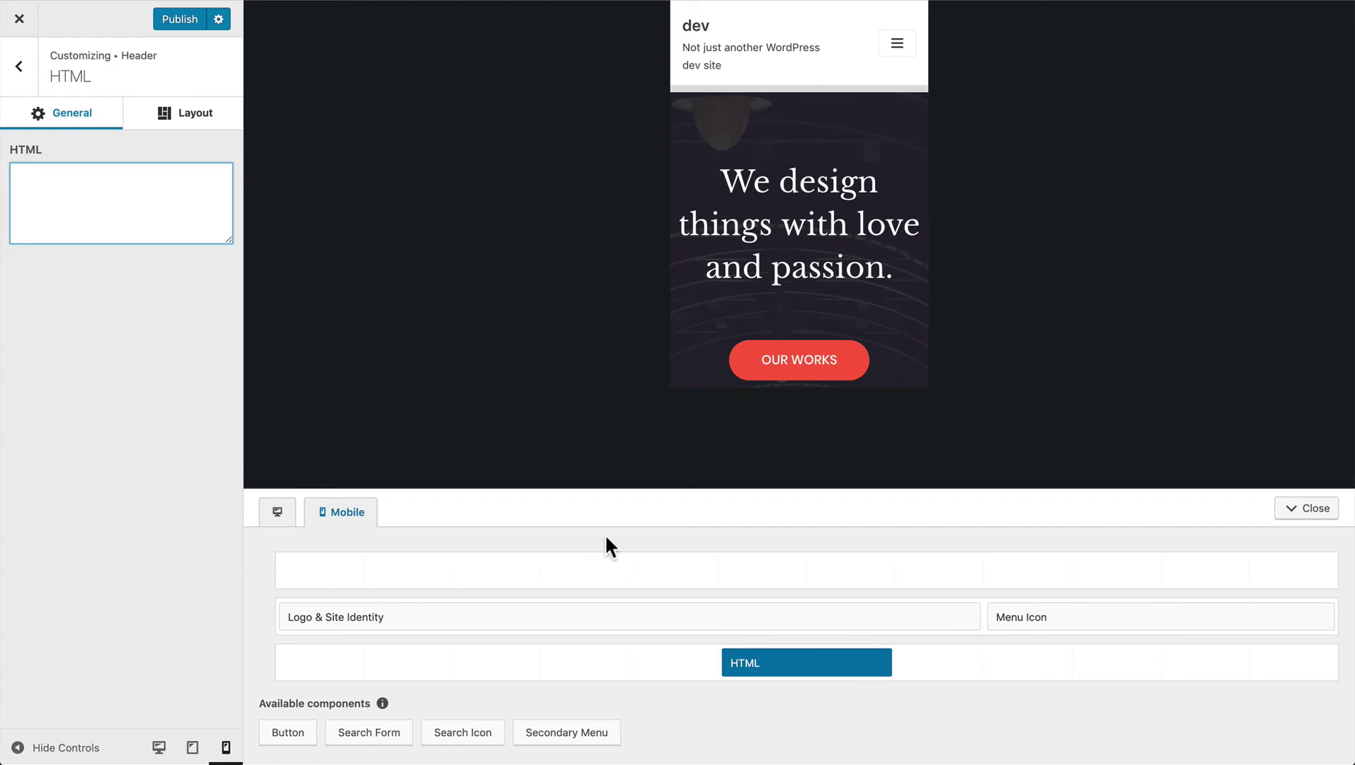
pyautogui.click(17, 71)
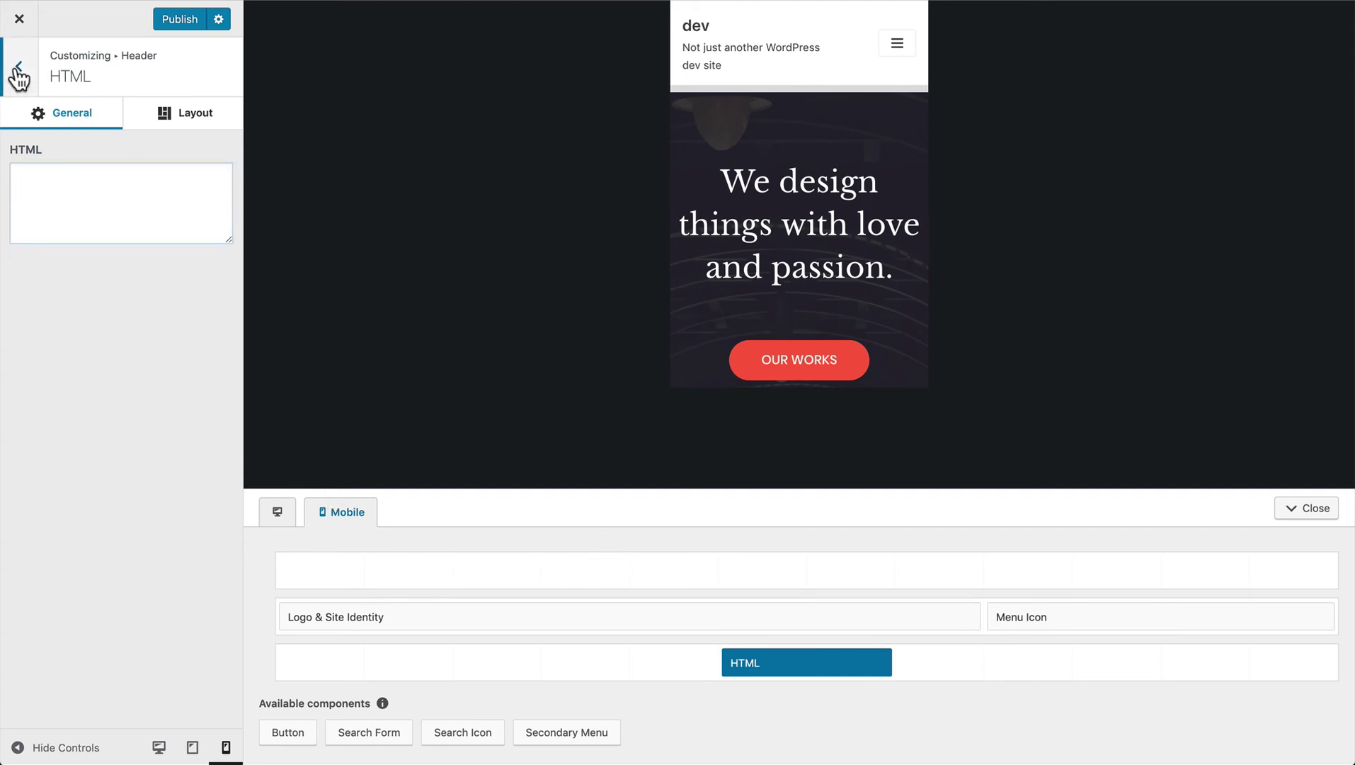
pyautogui.click(21, 76)
pyautogui.click(95, 300)
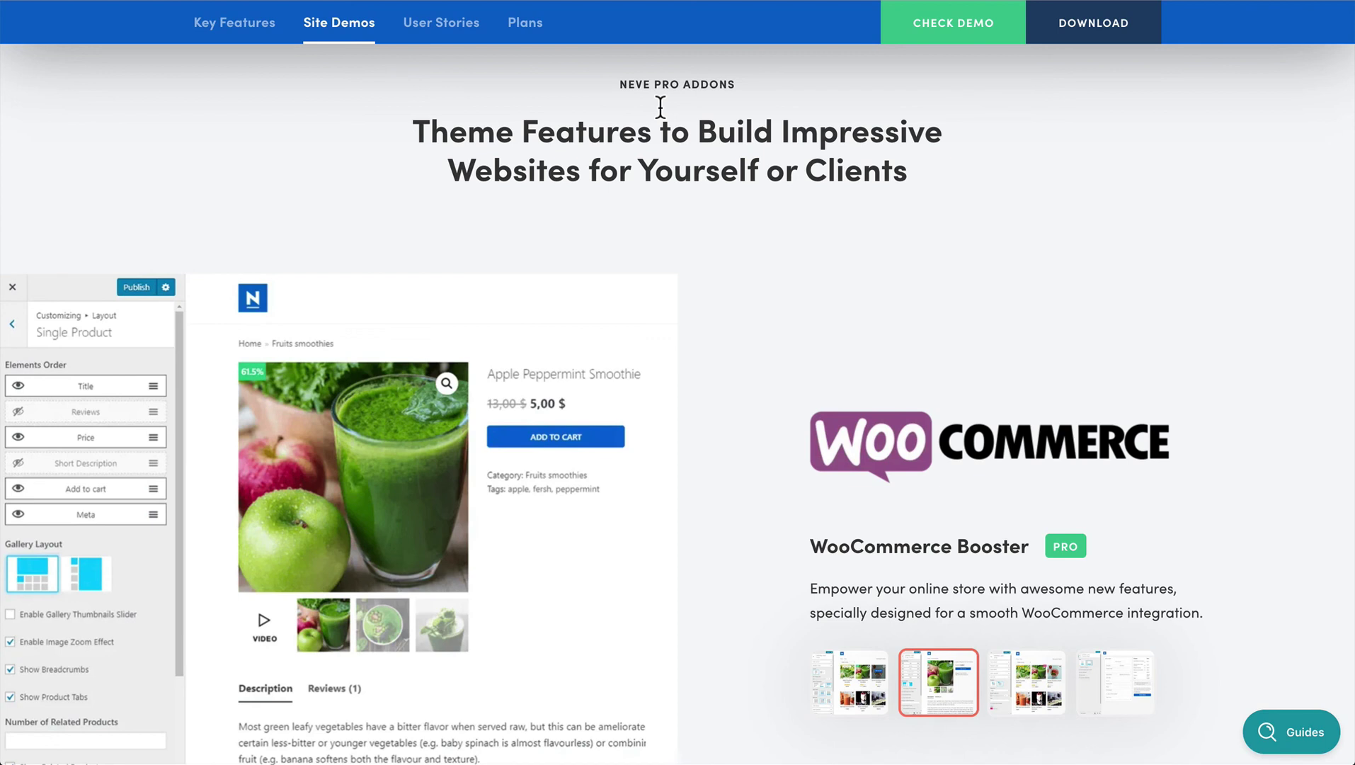
# - On the Neve theme's web page, examine the WooCommerce Booster and Blog Booster sections of the Pro addons
pyautogui.scroll(-1, 660, 106)
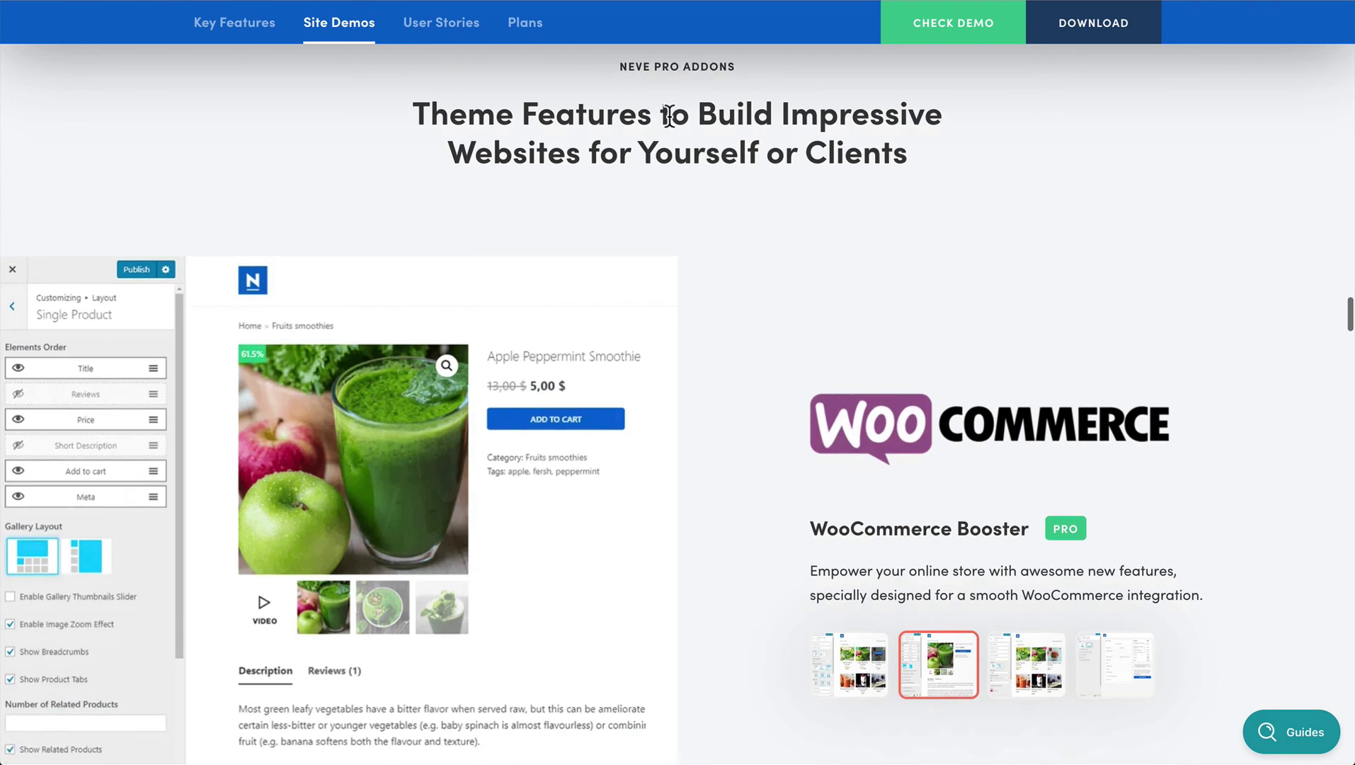
pyautogui.scroll(-2, 715, 238)
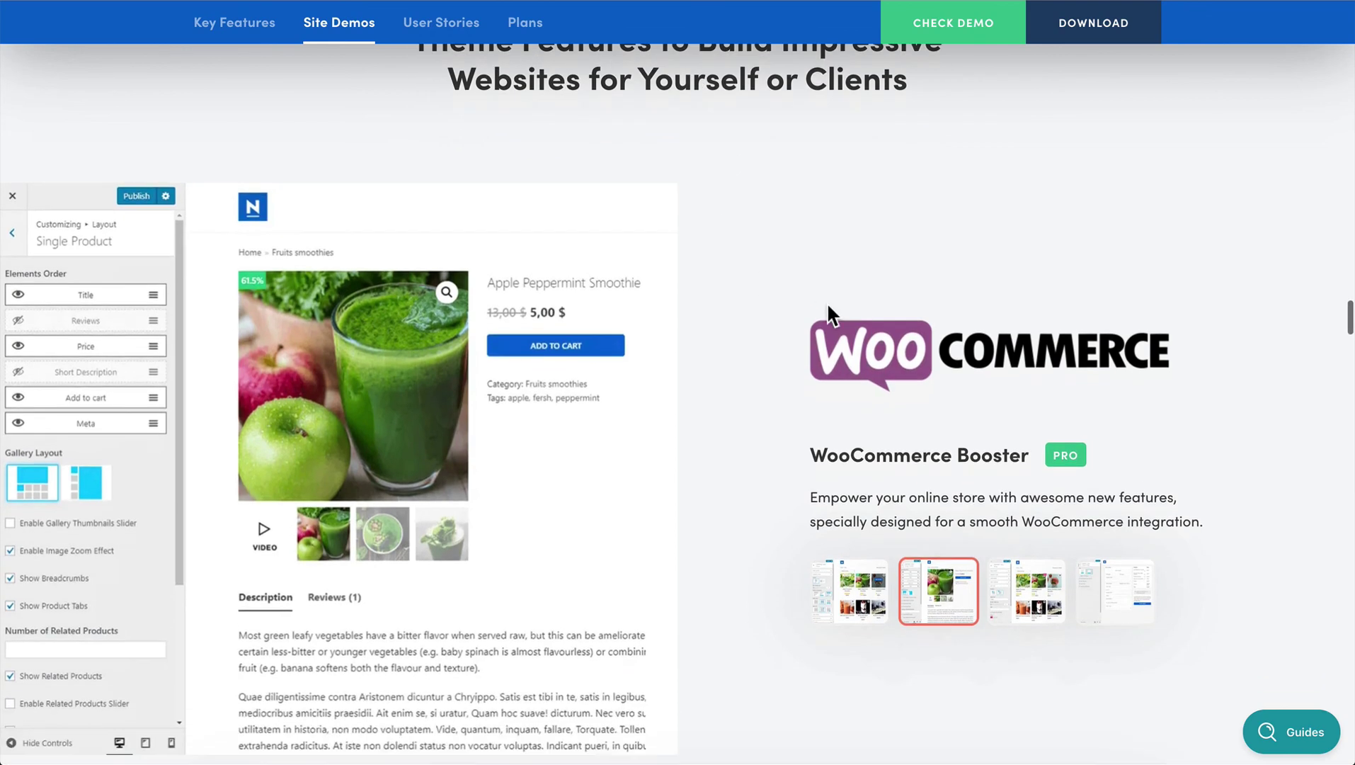
pyautogui.scroll(-3, 609, 320)
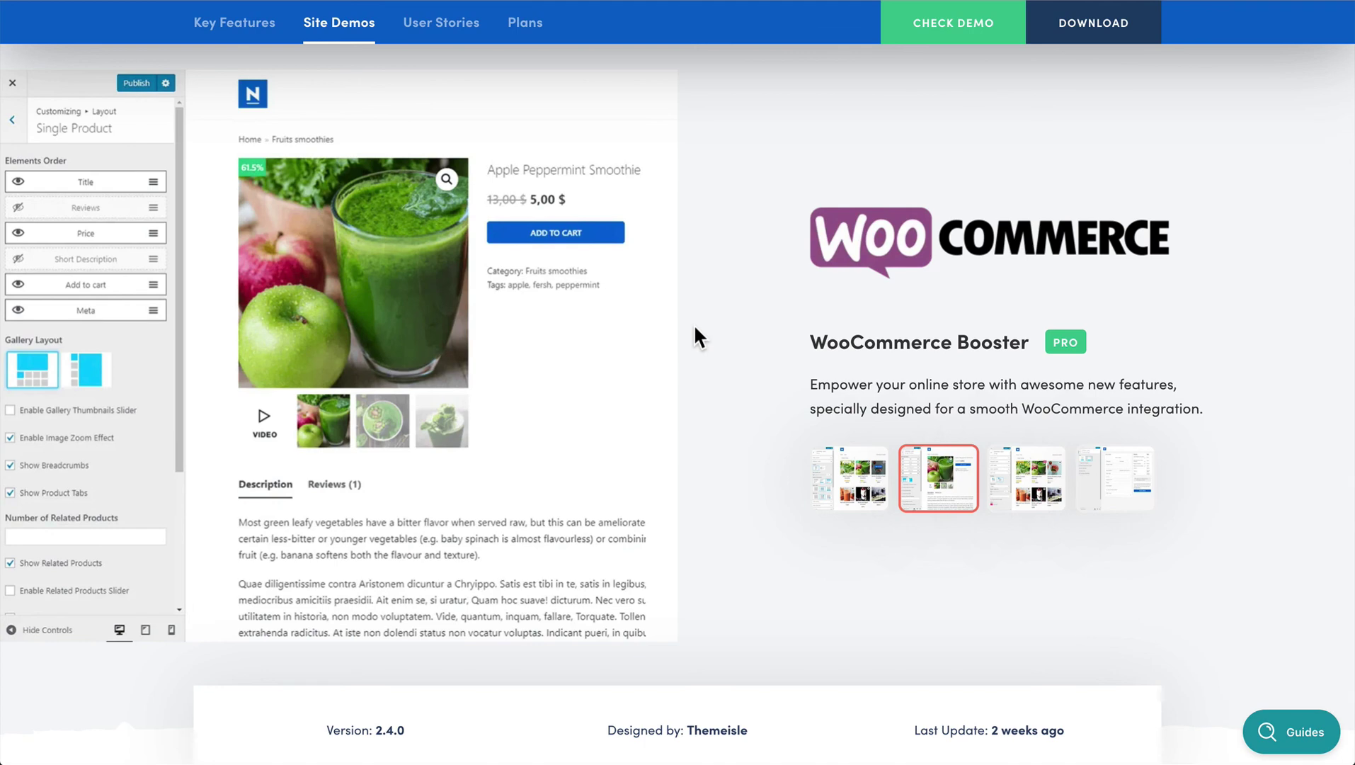
pyautogui.scroll(-2, 693, 324)
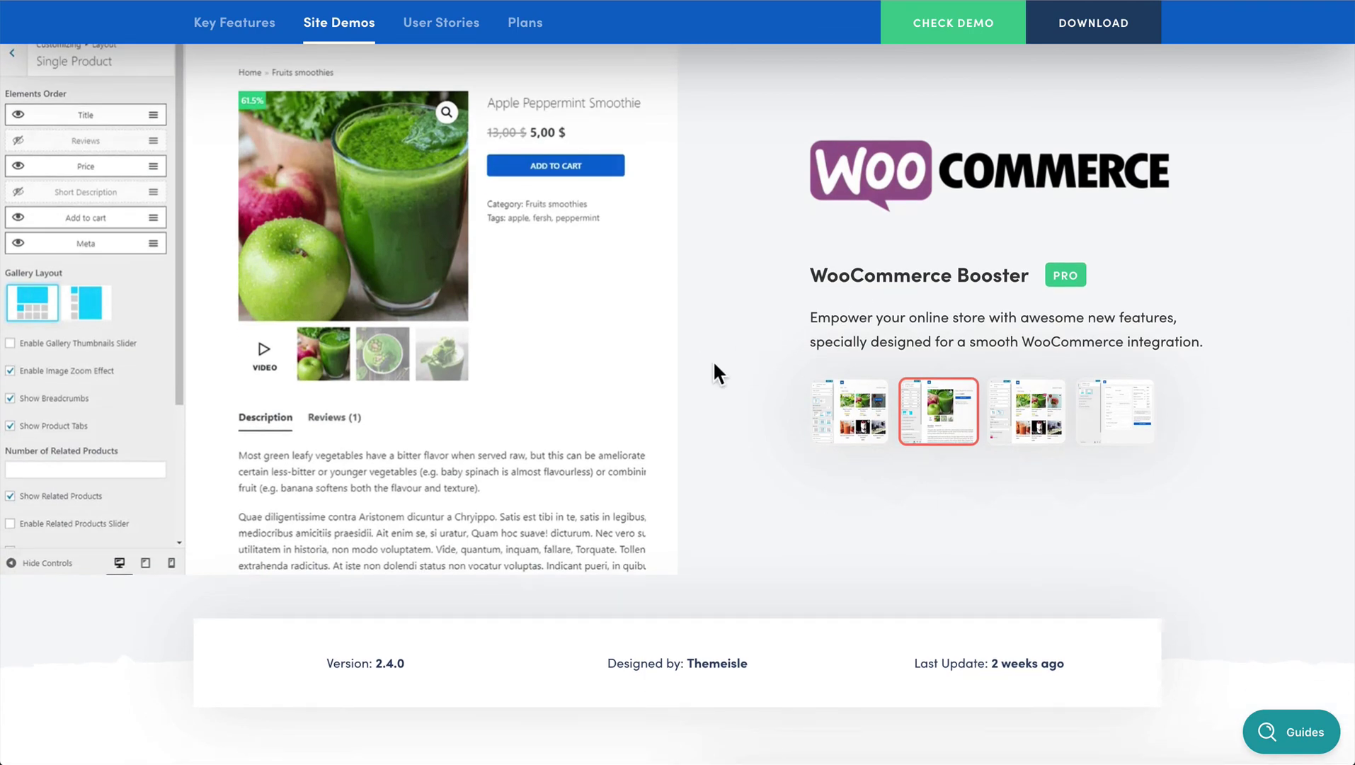
pyautogui.scroll(-10, 694, 320)
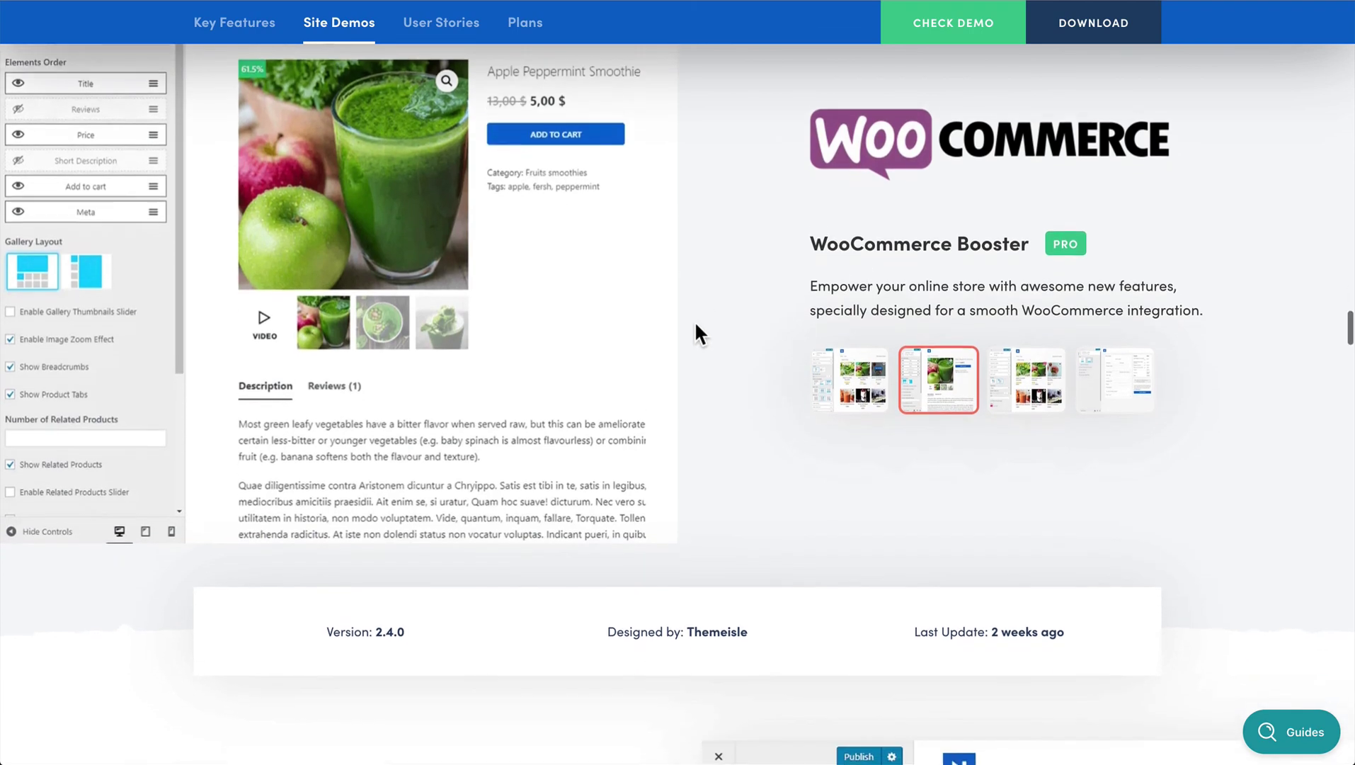
pyautogui.scroll(-7, 696, 324)
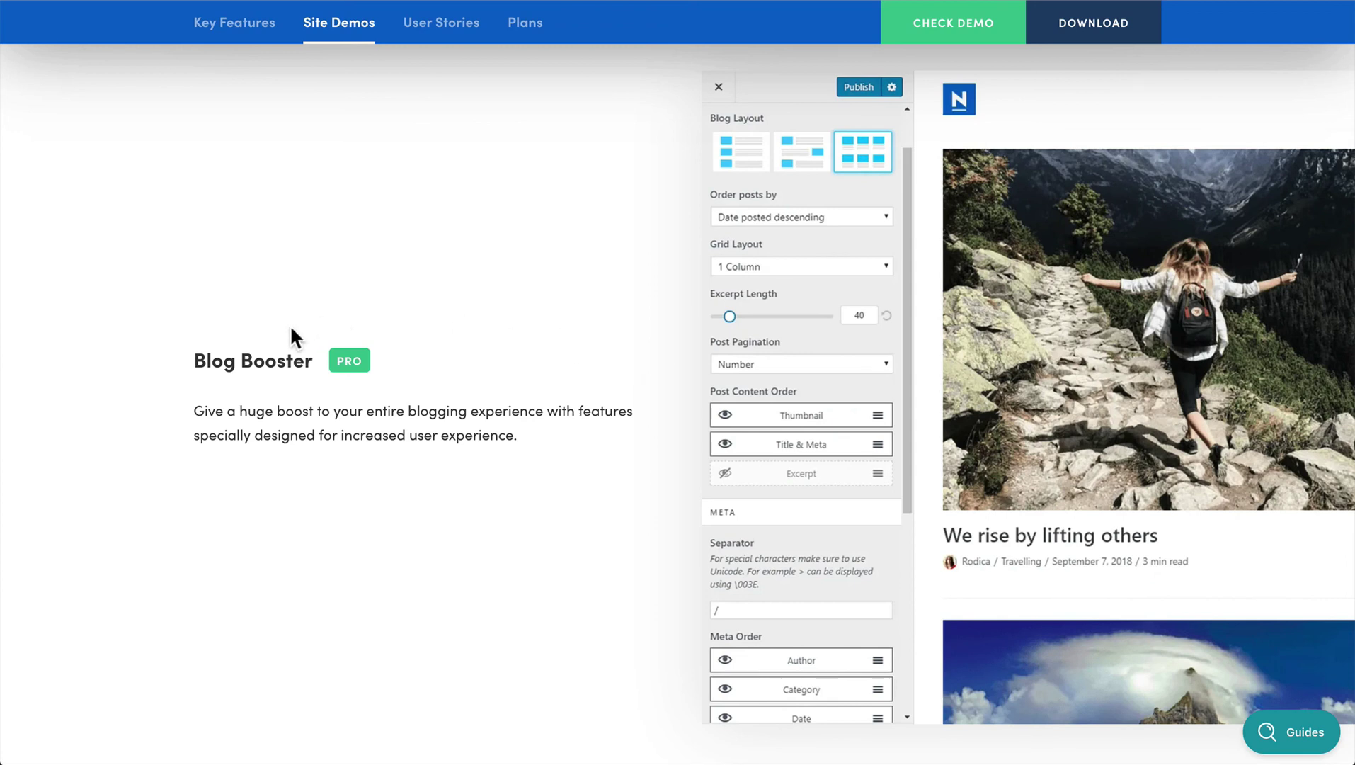
pyautogui.moveTo(291, 328); pyautogui.dragTo(411, 434)
pyautogui.click(578, 355)
# - Examine the Header Booster and Custom Layouts sections of the Neve Pro addons
pyautogui.scroll(-10, 590, 353)
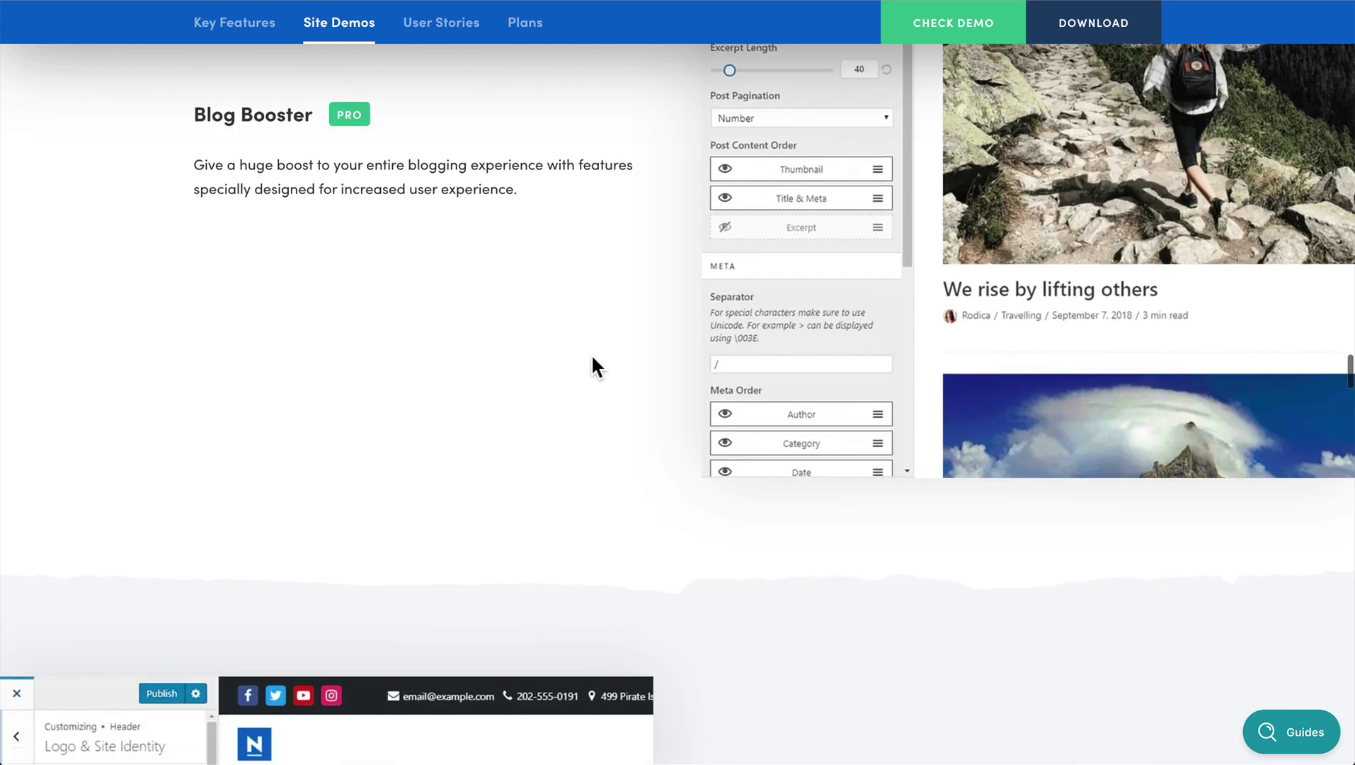
pyautogui.scroll(-8, 590, 353)
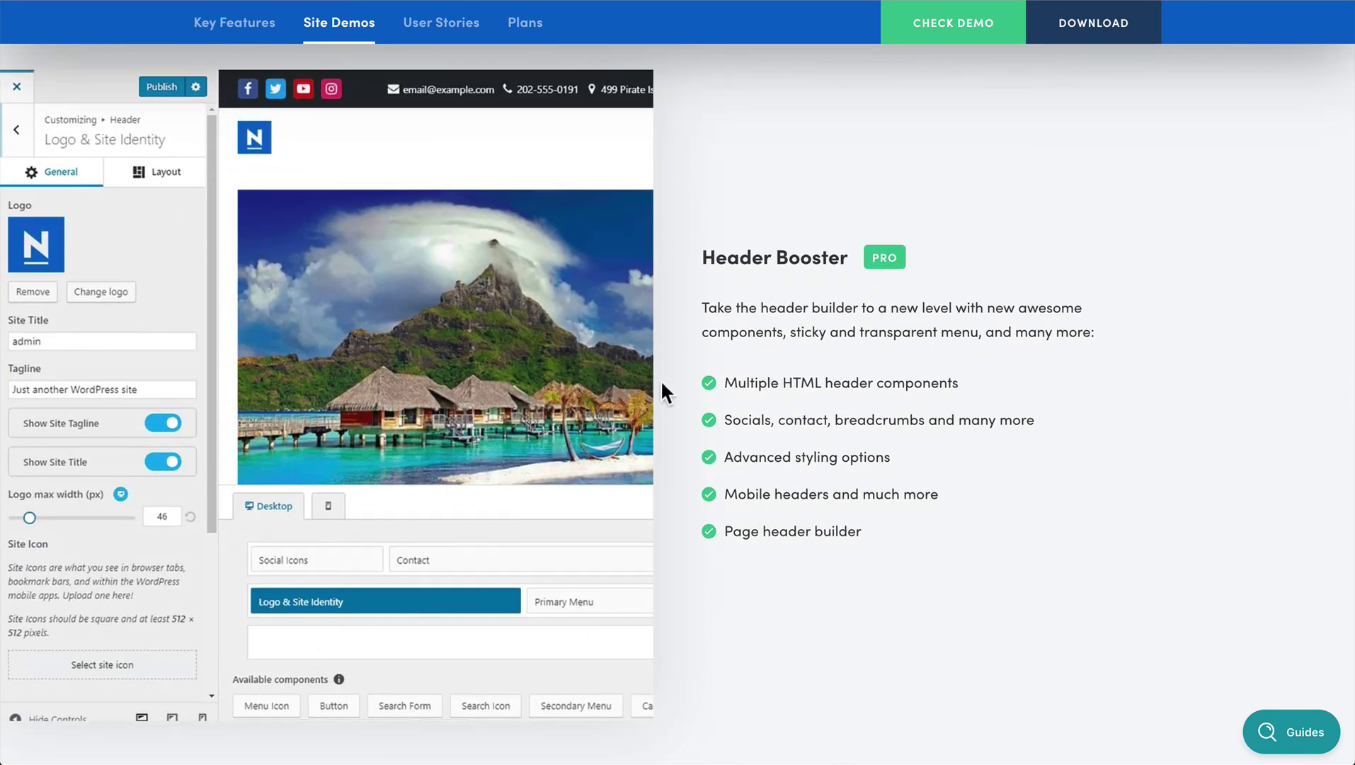
pyautogui.scroll(-11, 662, 384)
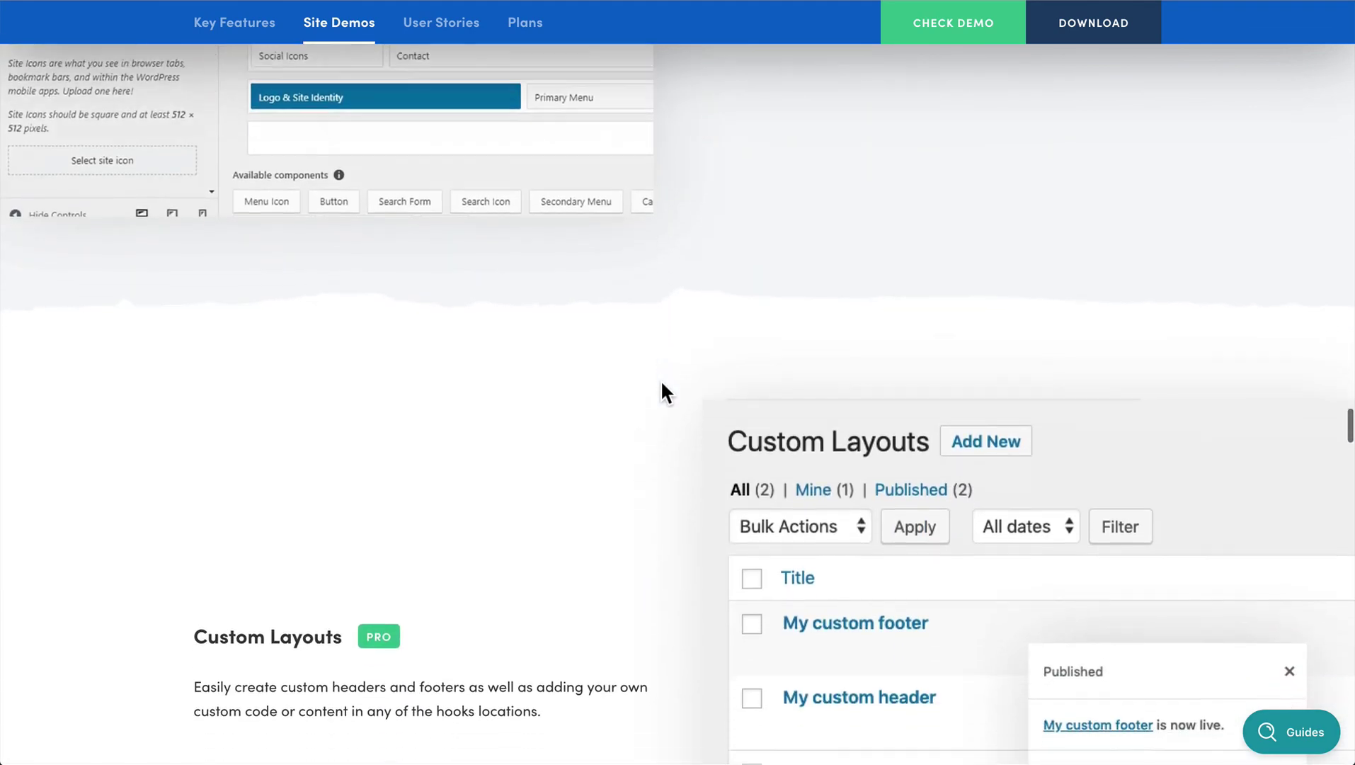
pyautogui.scroll(-7, 661, 379)
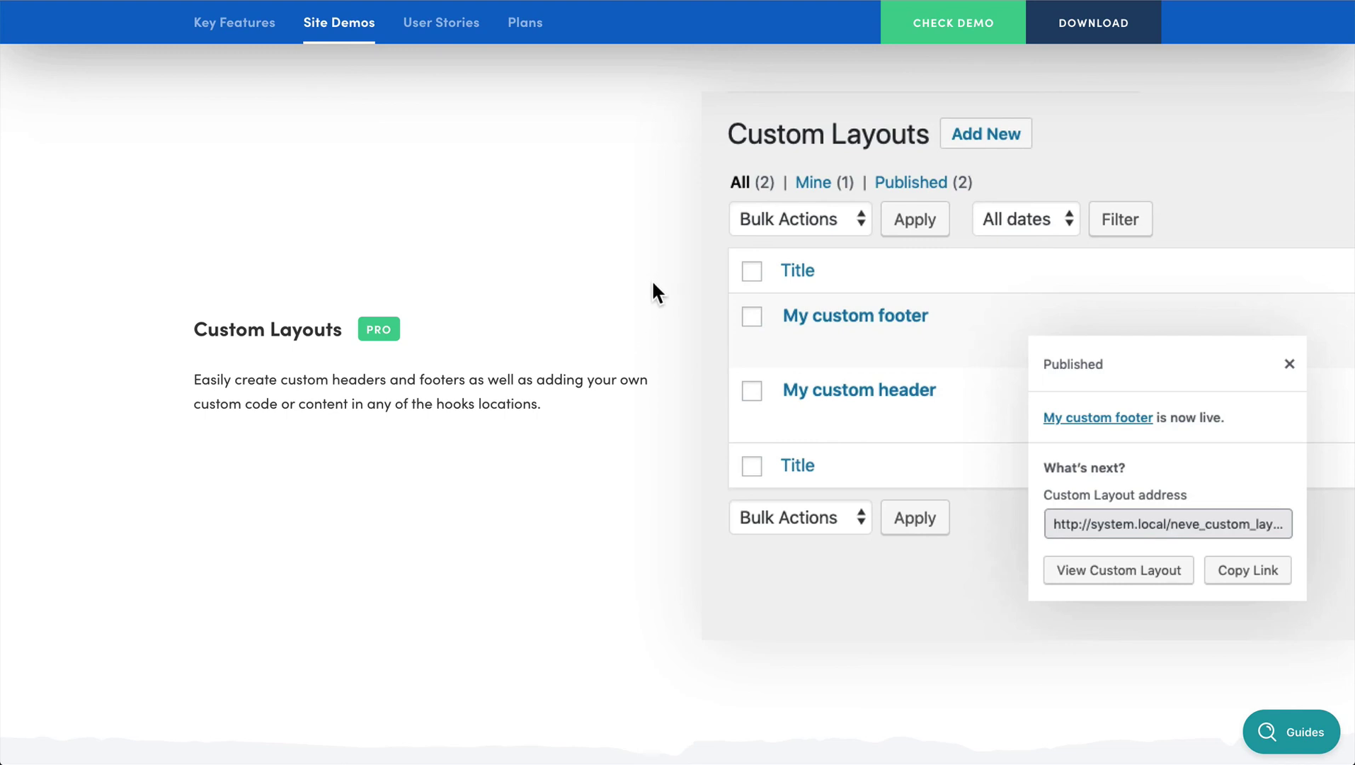
pyautogui.scroll(-1, 652, 283)
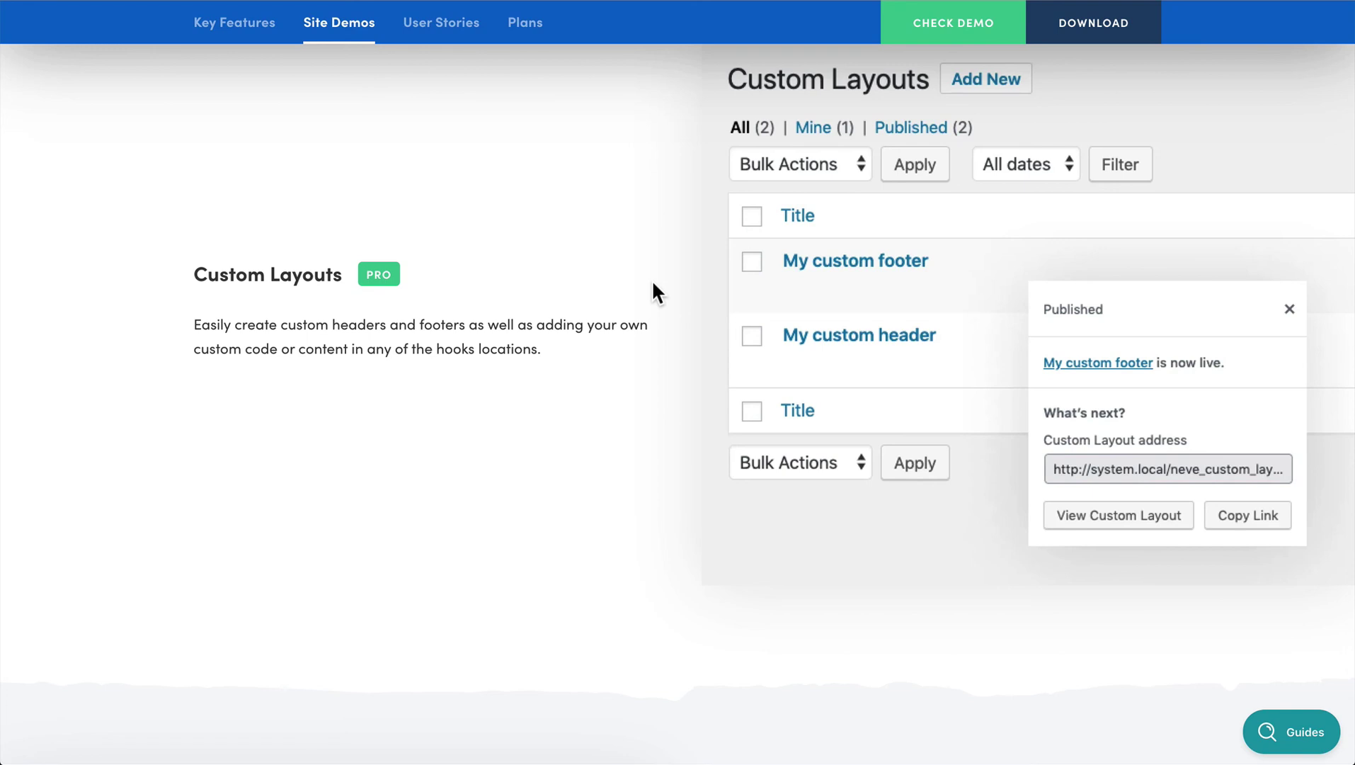
# - Examine the White Label section and the Elementor Booster section with its list of extra Elementor widgets
pyautogui.scroll(-10, 653, 283)
pyautogui.scroll(-4, 653, 283)
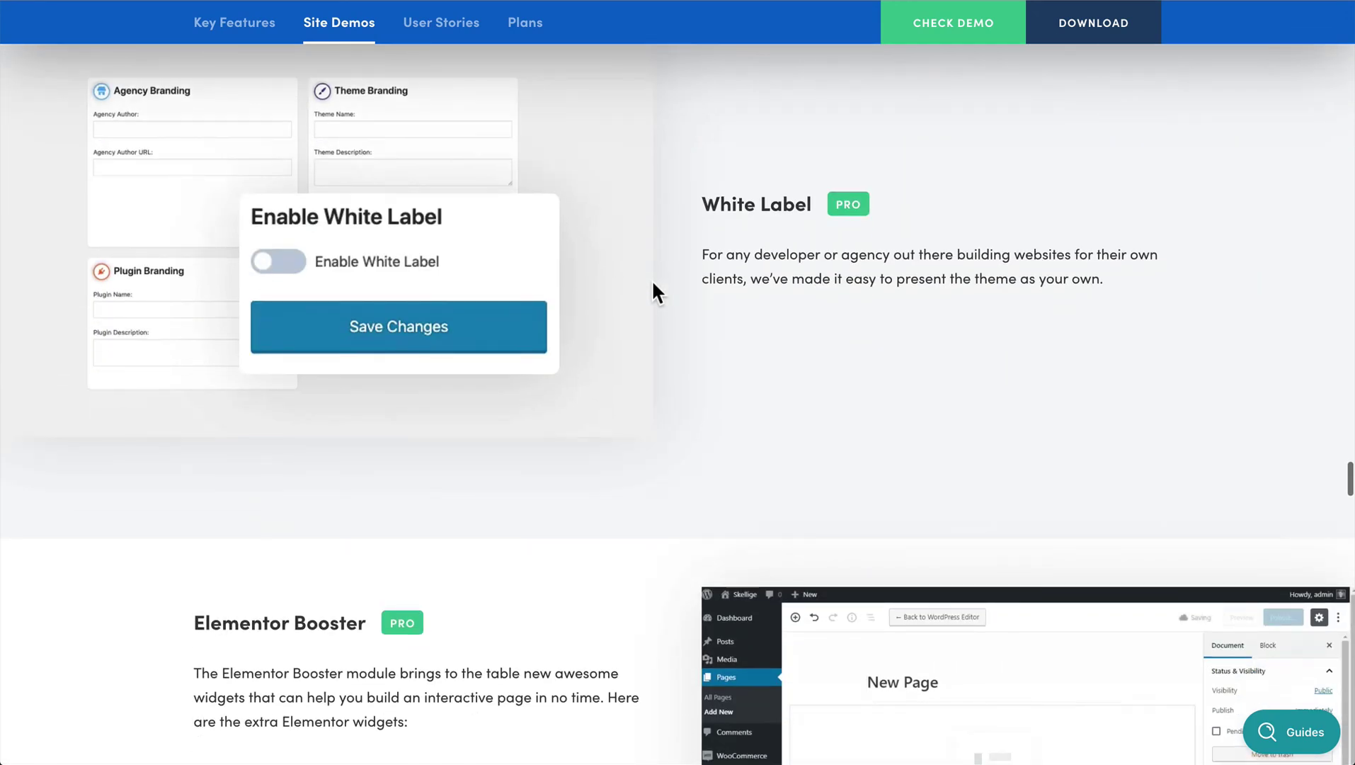
pyautogui.scroll(2, 653, 283)
pyautogui.scroll(-1, 653, 283)
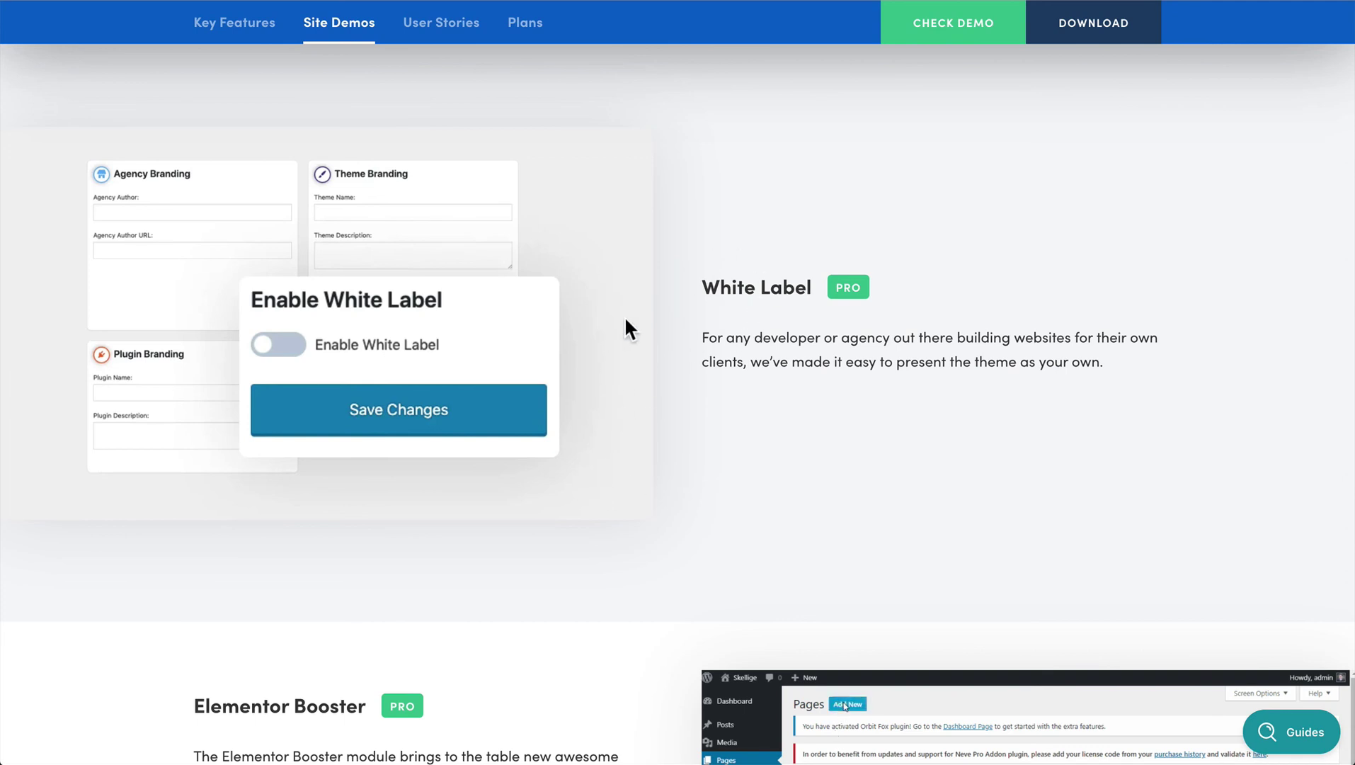
pyautogui.scroll(-5, 625, 320)
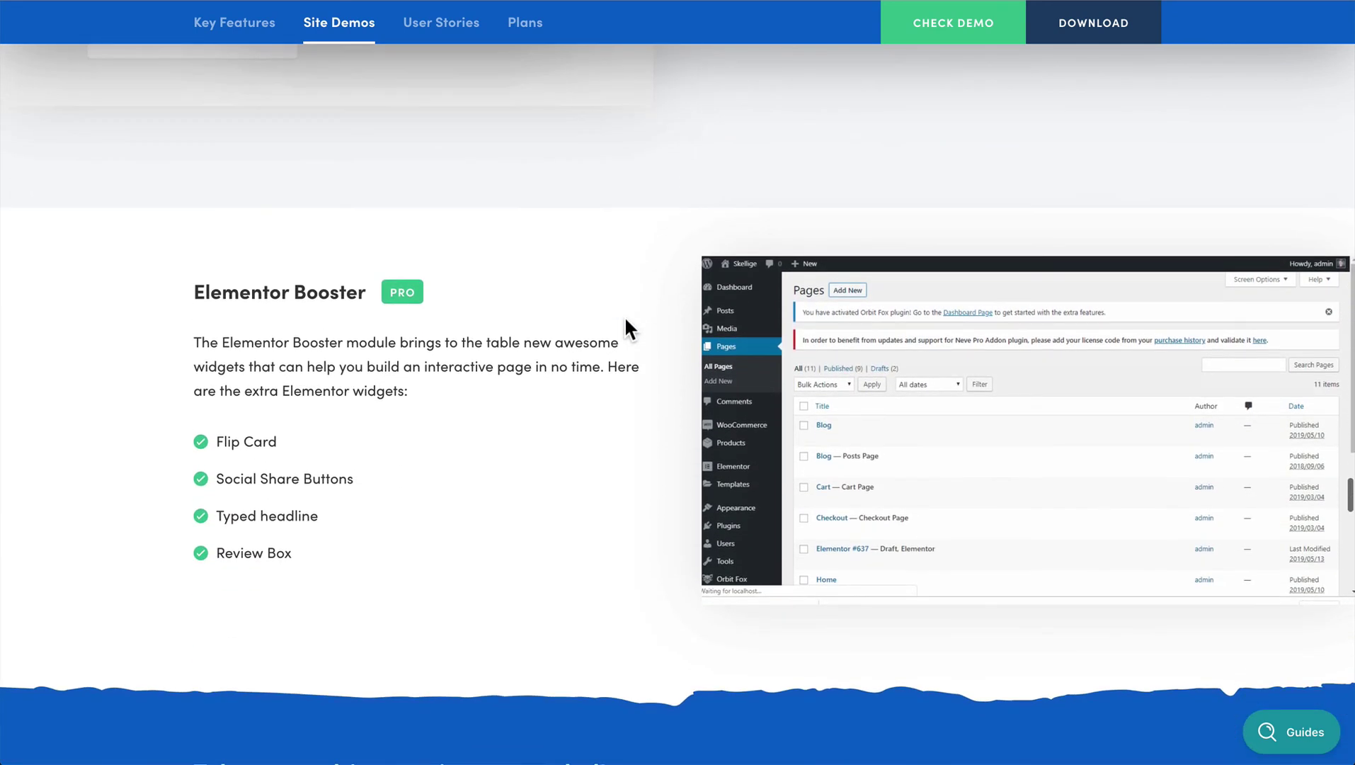
pyautogui.scroll(-2, 624, 316)
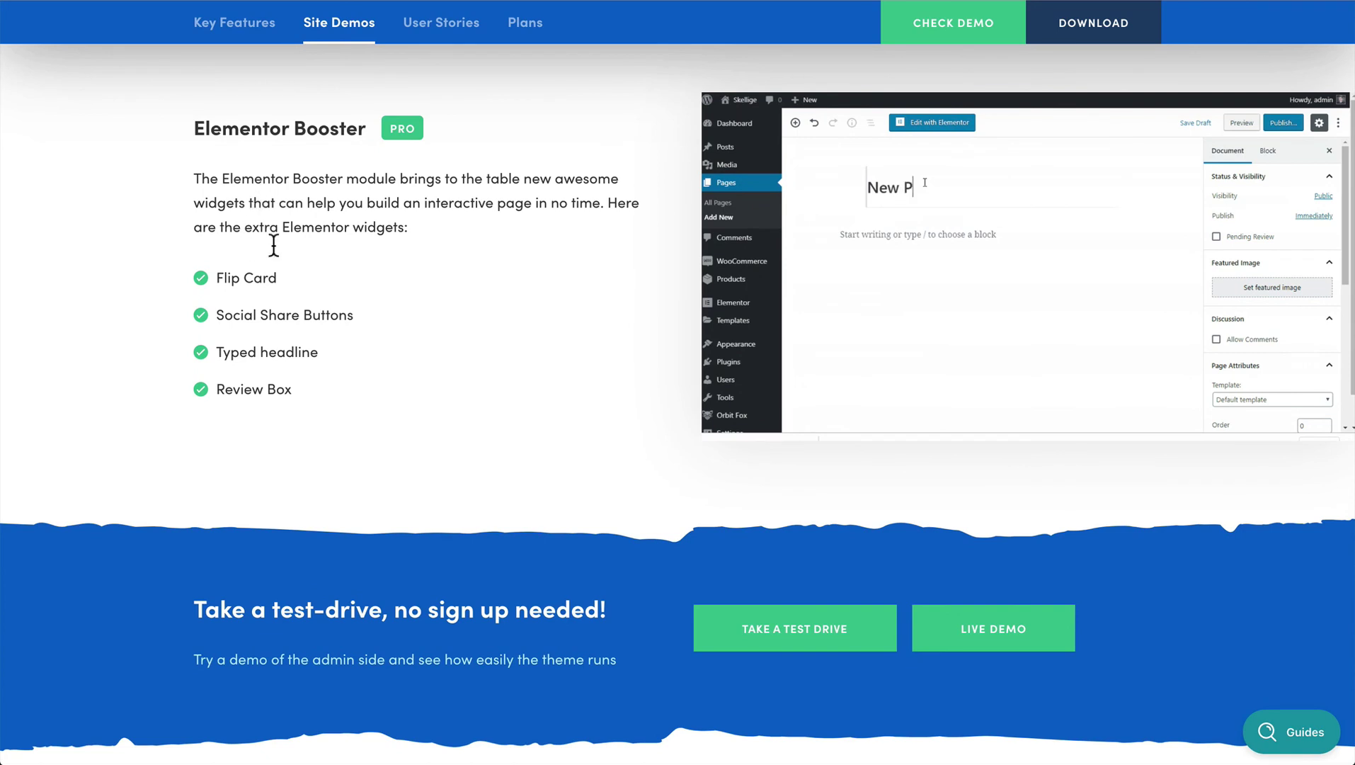
pyautogui.moveTo(263, 202); pyautogui.dragTo(316, 389)
pyautogui.click(316, 389)
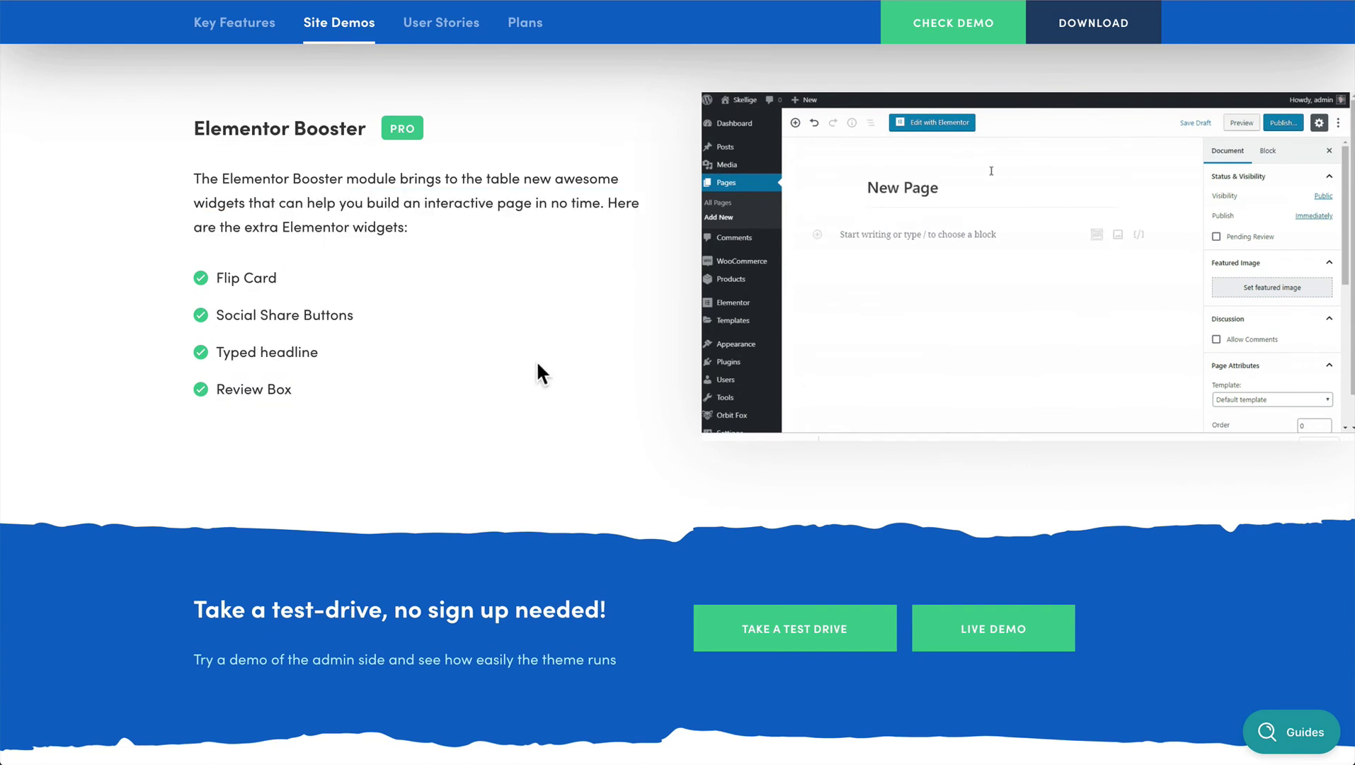